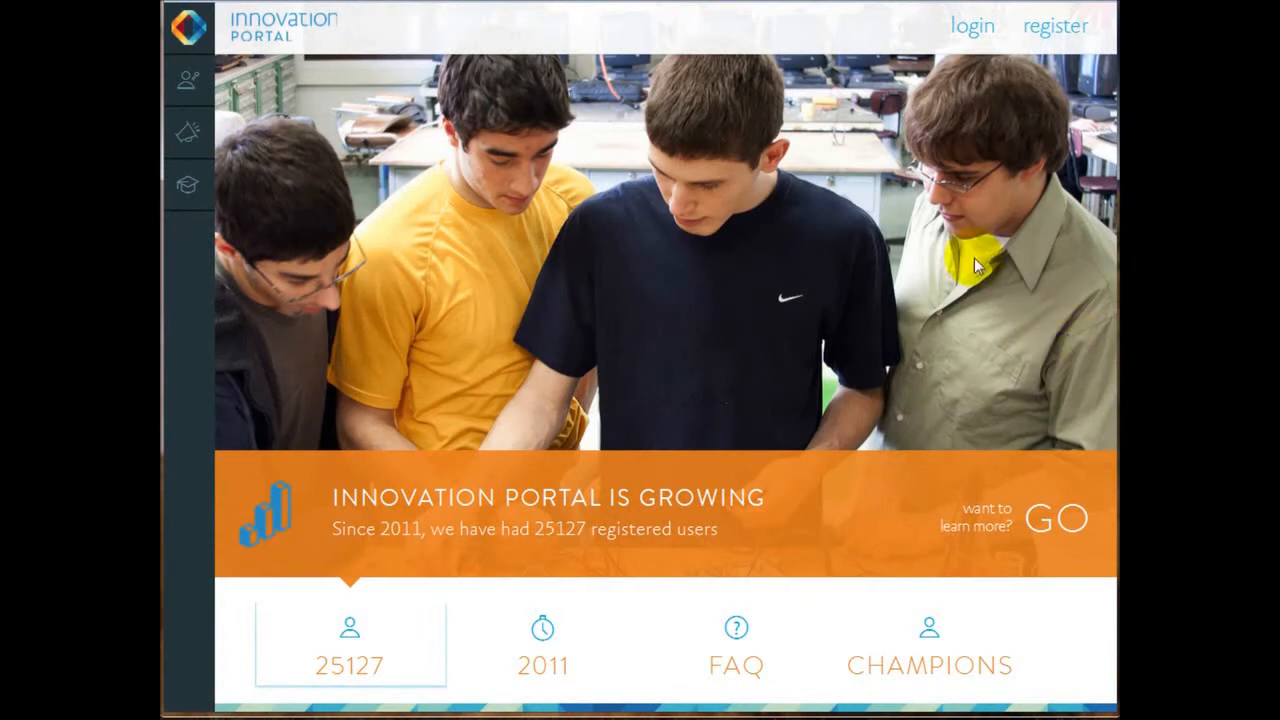
# Step: Log in with the saved username and account password, and open the New Portfolio test portfolio for viewing
pyautogui.click(975, 27)
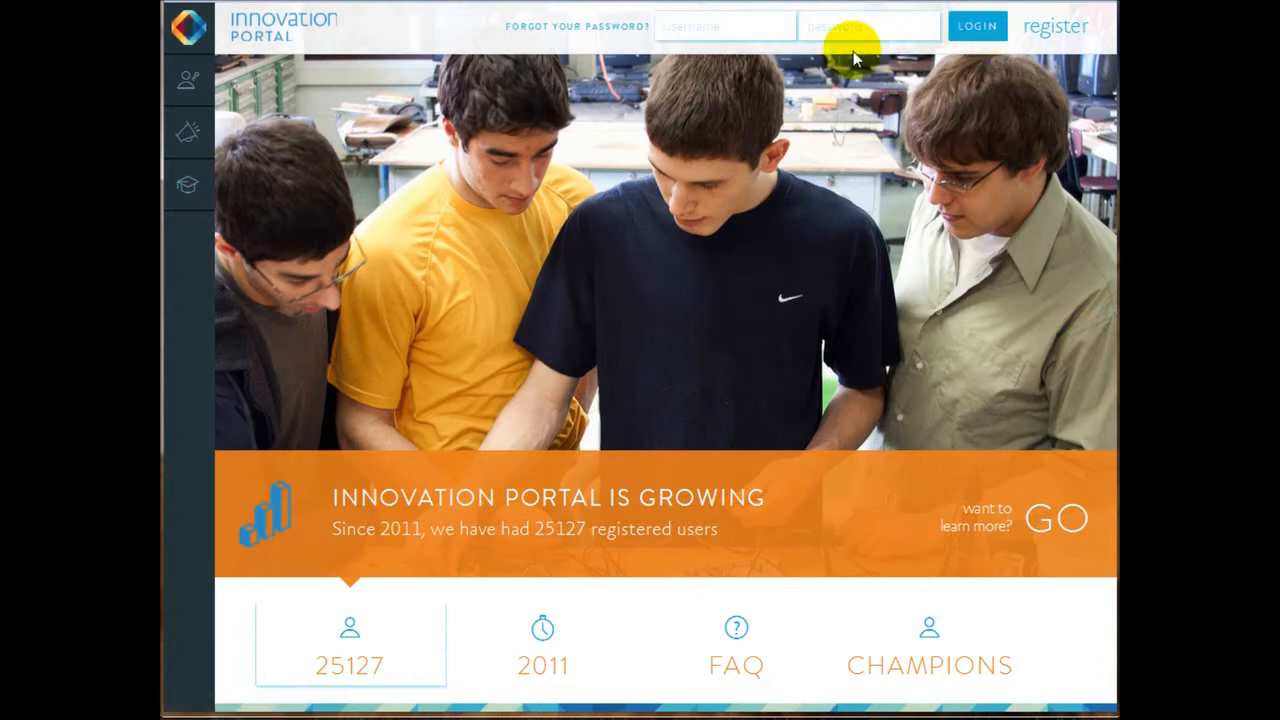
pyautogui.click(750, 32)
pyautogui.write('m')
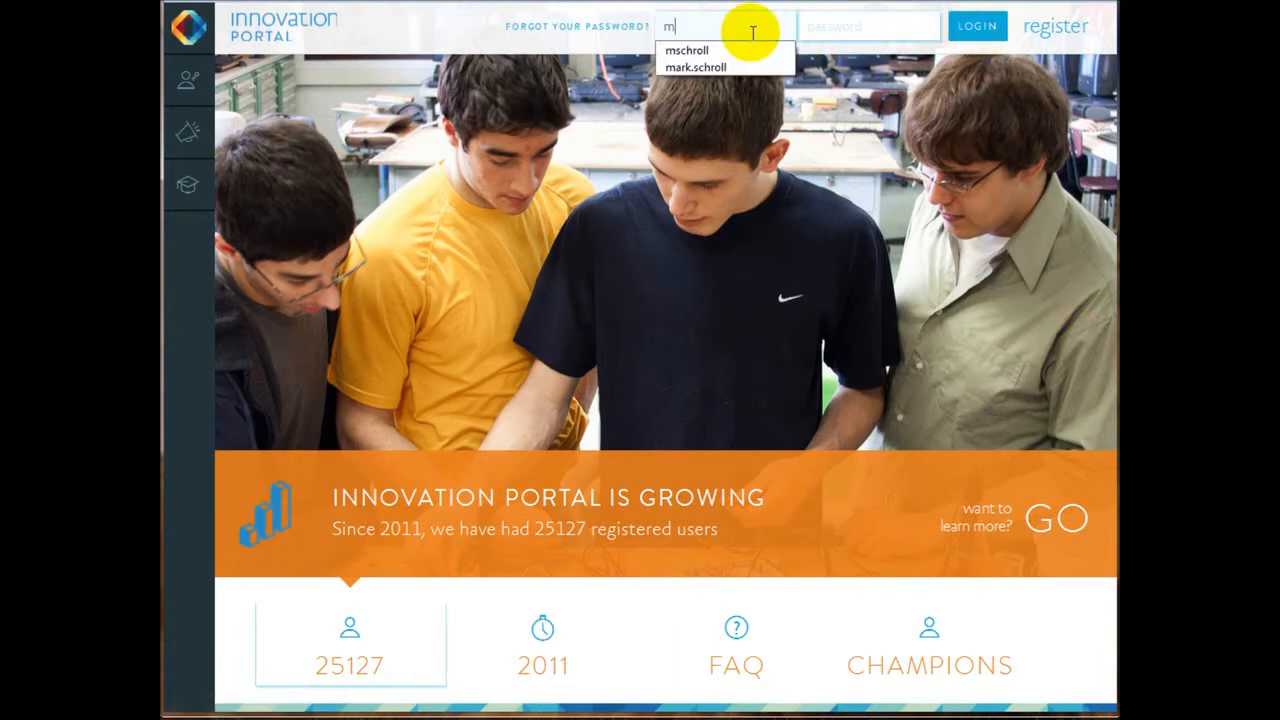
pyautogui.click(749, 66)
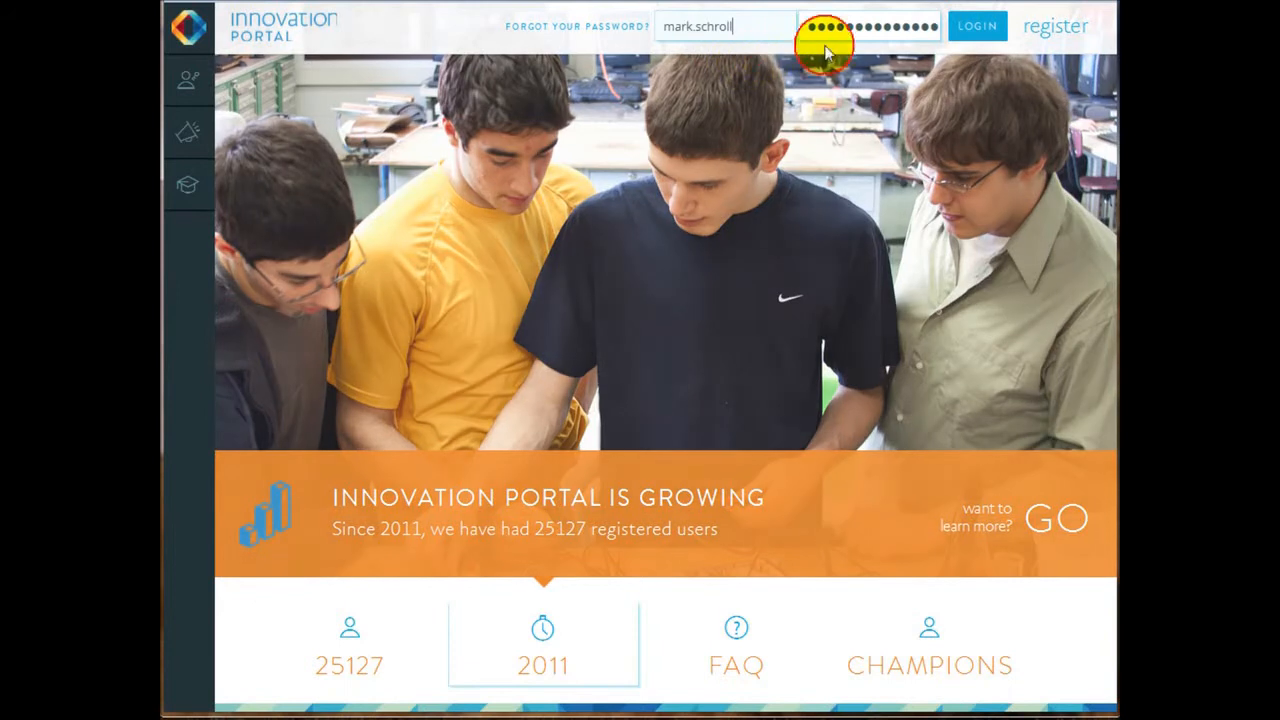
pyautogui.click(971, 25)
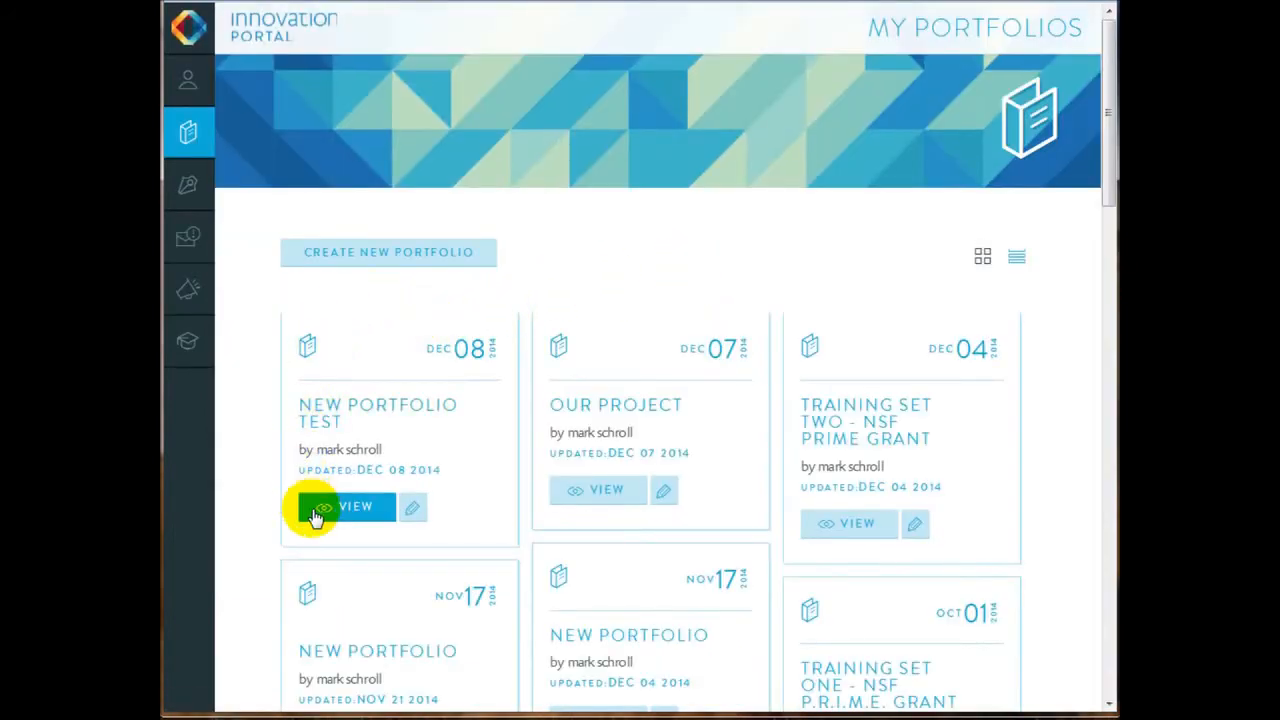
pyautogui.click(333, 512)
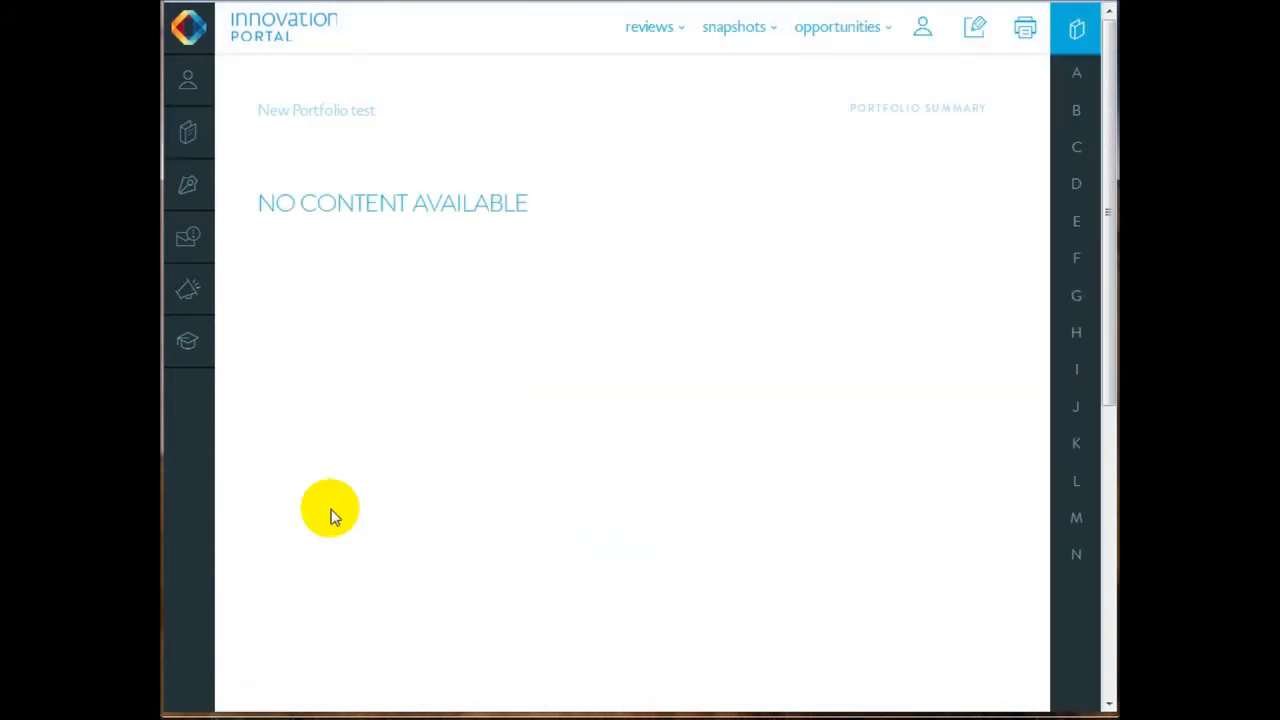
# Step: Review the titles and rubric descriptions of portfolio elements A to D
pyautogui.click(1073, 37)
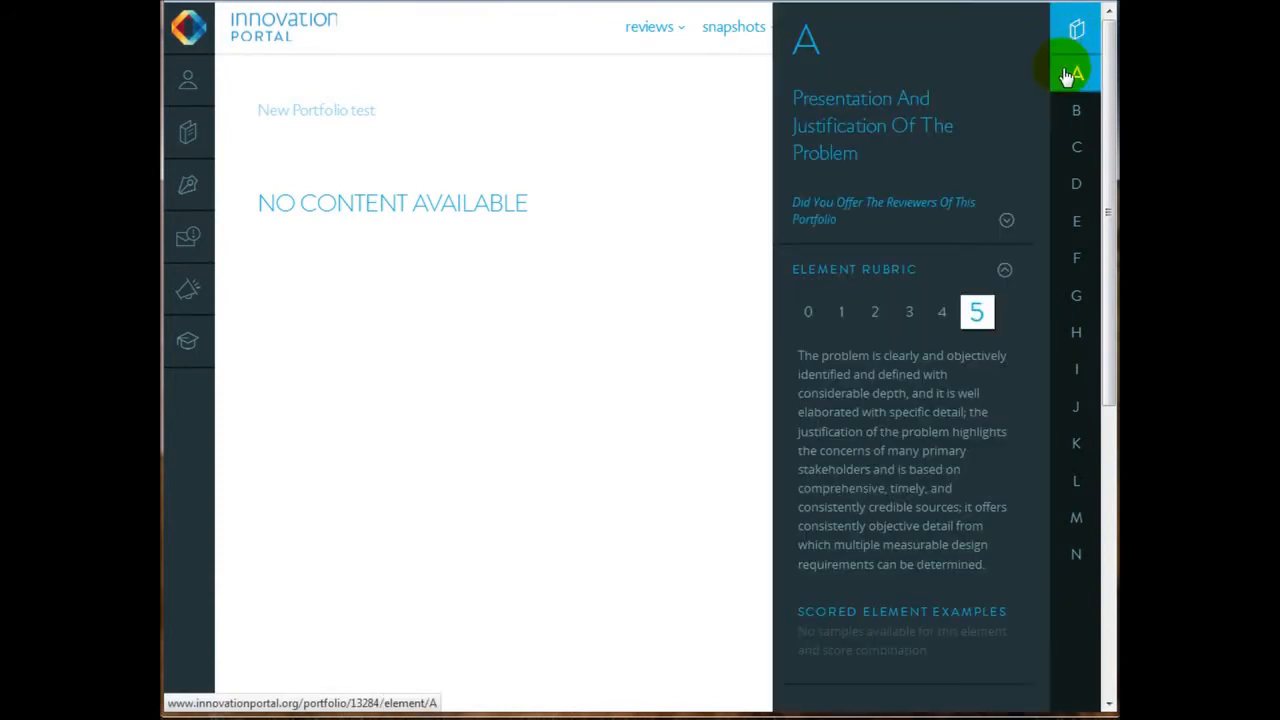
pyautogui.click(1072, 109)
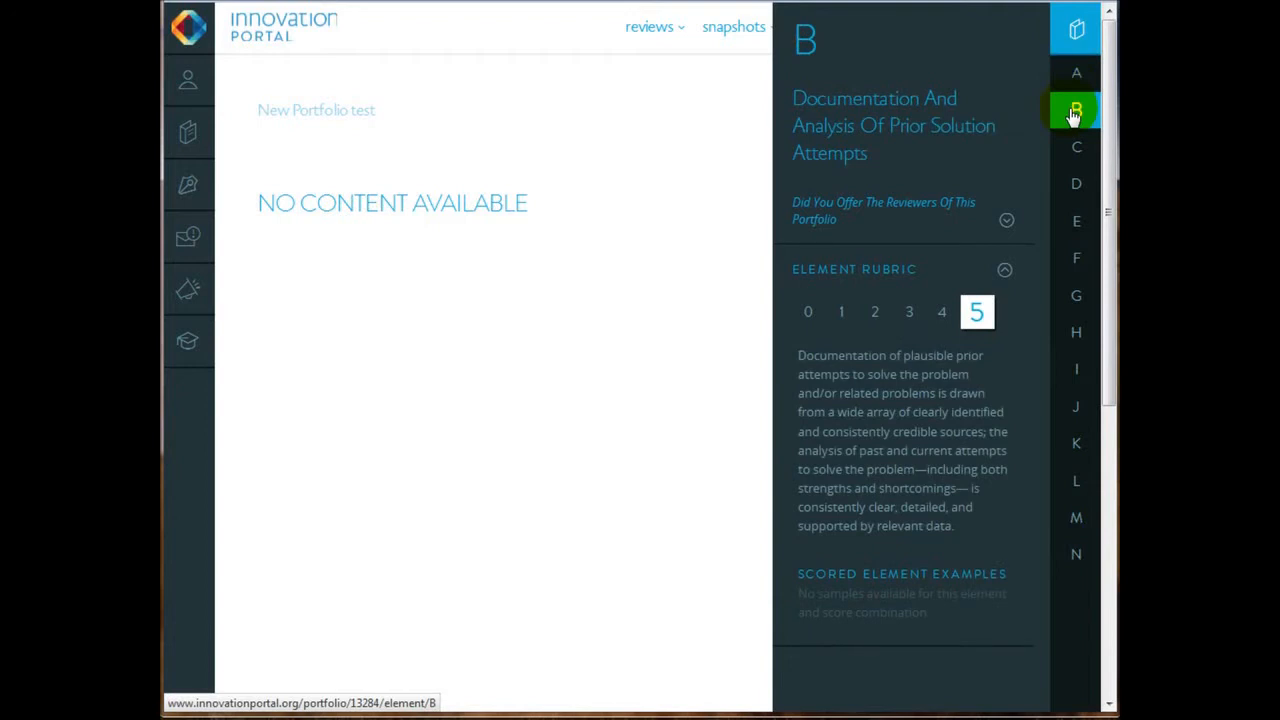
pyautogui.click(1077, 148)
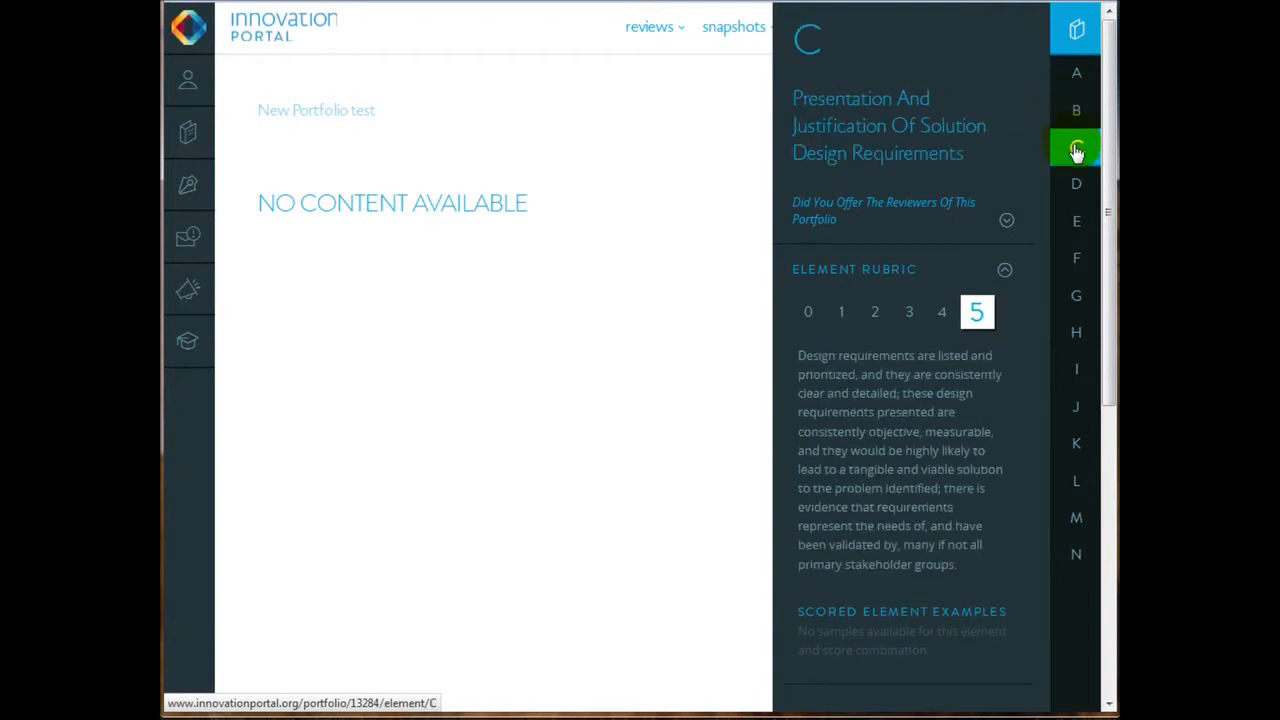
pyautogui.click(1077, 184)
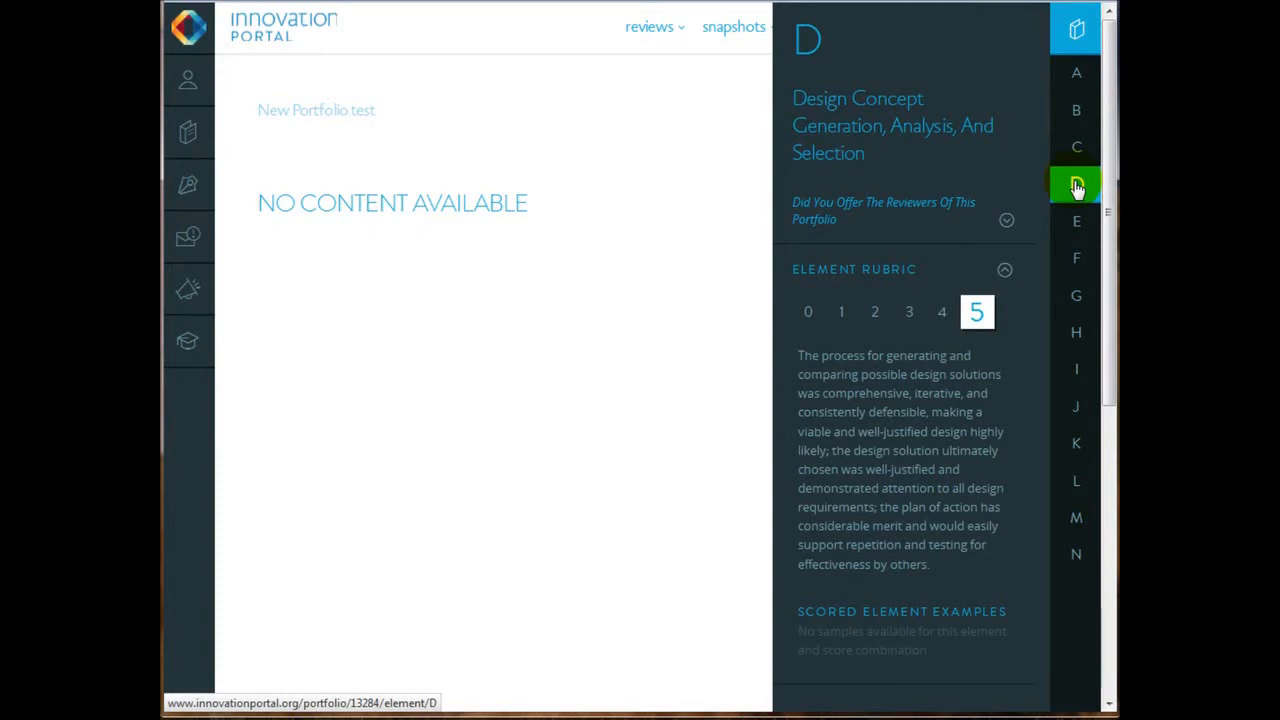
pyautogui.click(715, 160)
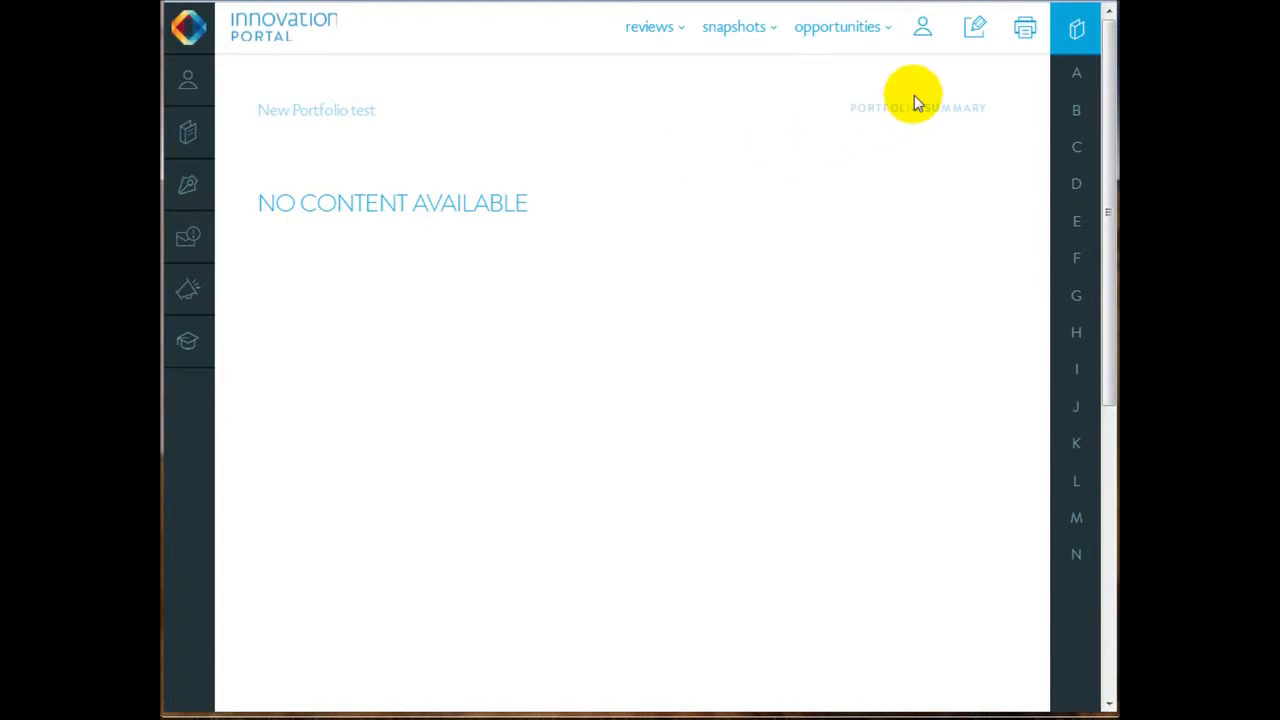
# Step: Start editing the portfolio summary and add a paragraph reading "Add text here directly of cut and paste from other sources"
pyautogui.click(976, 31)
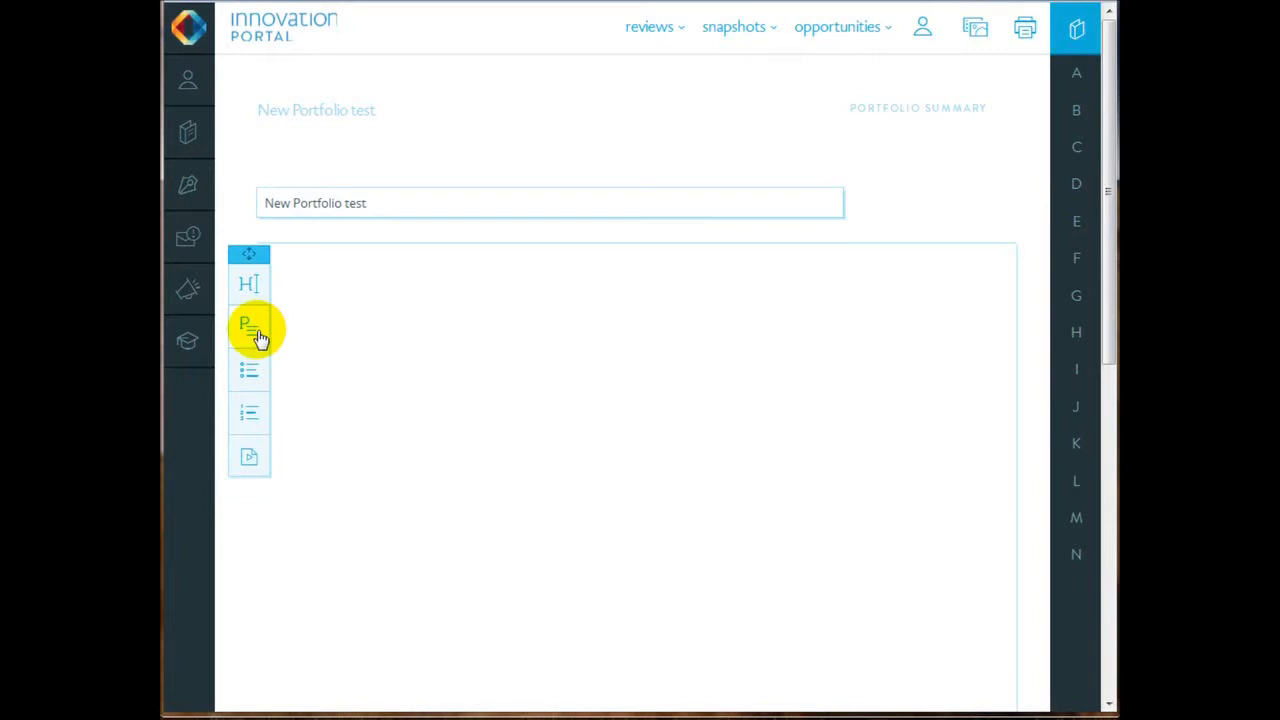
pyautogui.moveTo(257, 335); pyautogui.dragTo(360, 298)
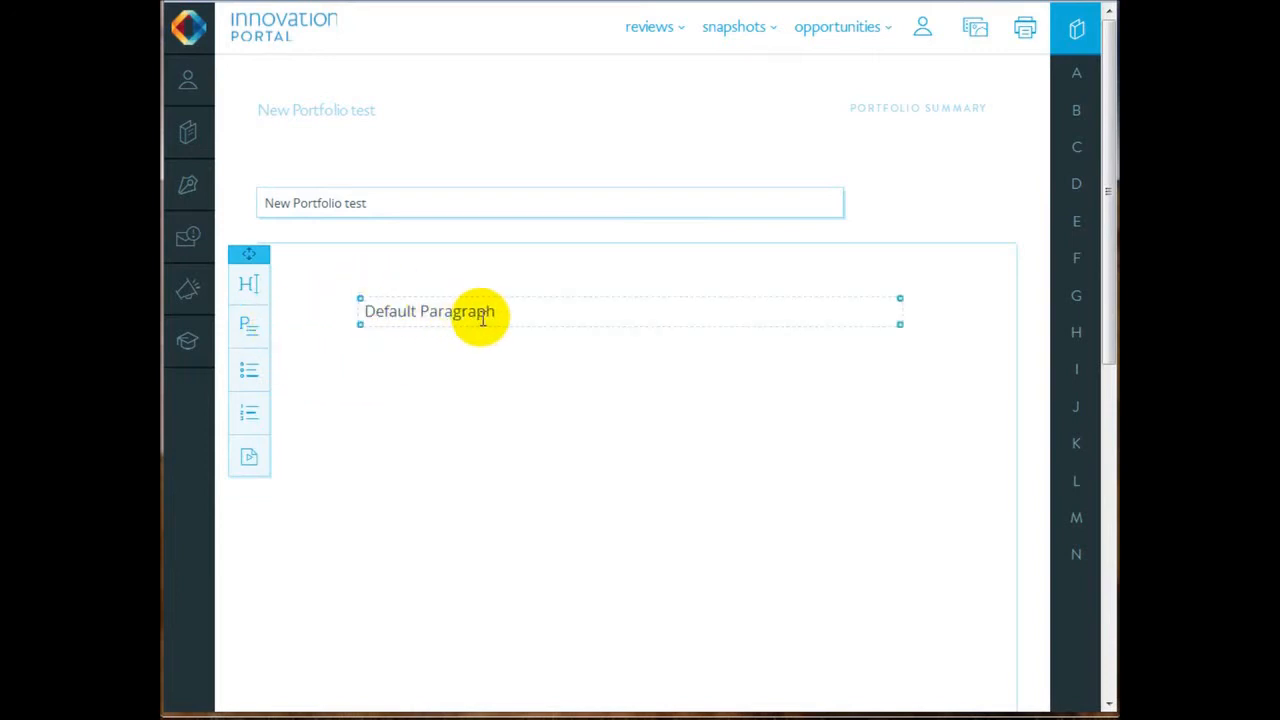
pyautogui.moveTo(507, 316); pyautogui.dragTo(350, 303)
pyautogui.click(515, 298)
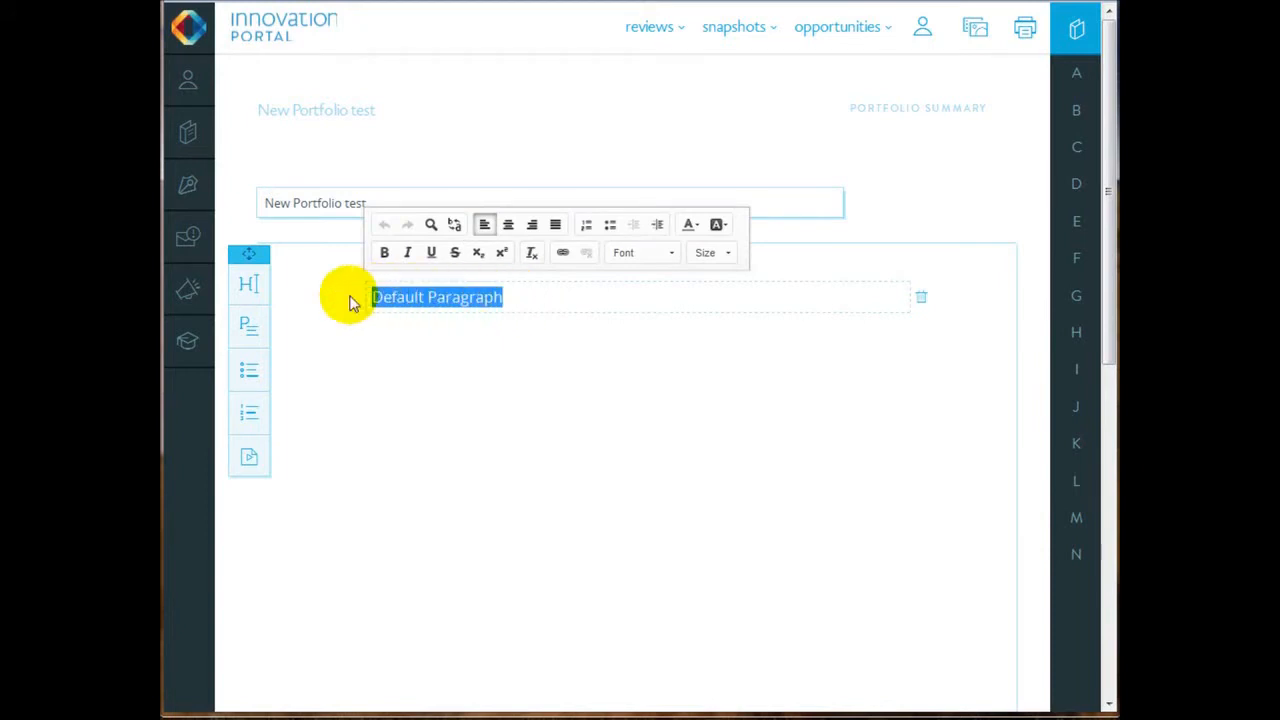
pyautogui.write('Ad')
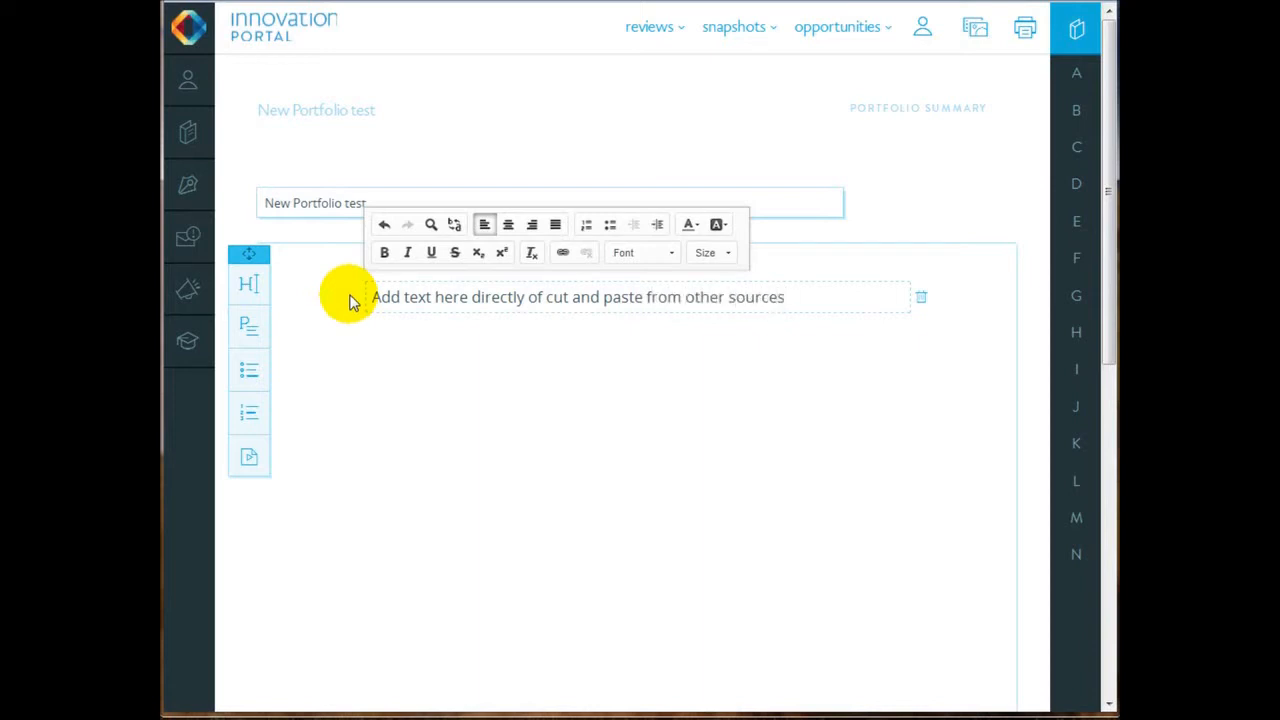
# Step: Narrow the paragraph box so that its text wraps onto three lines
pyautogui.click(880, 302)
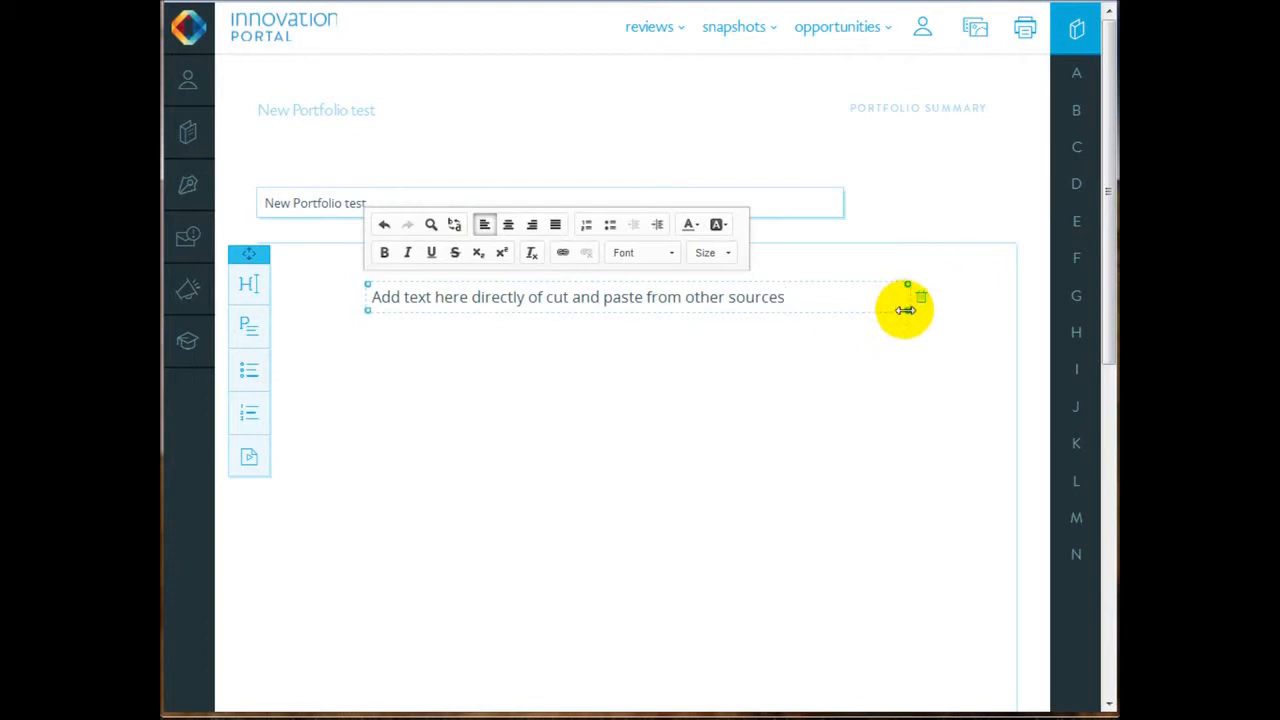
pyautogui.moveTo(907, 310); pyautogui.dragTo(544, 360)
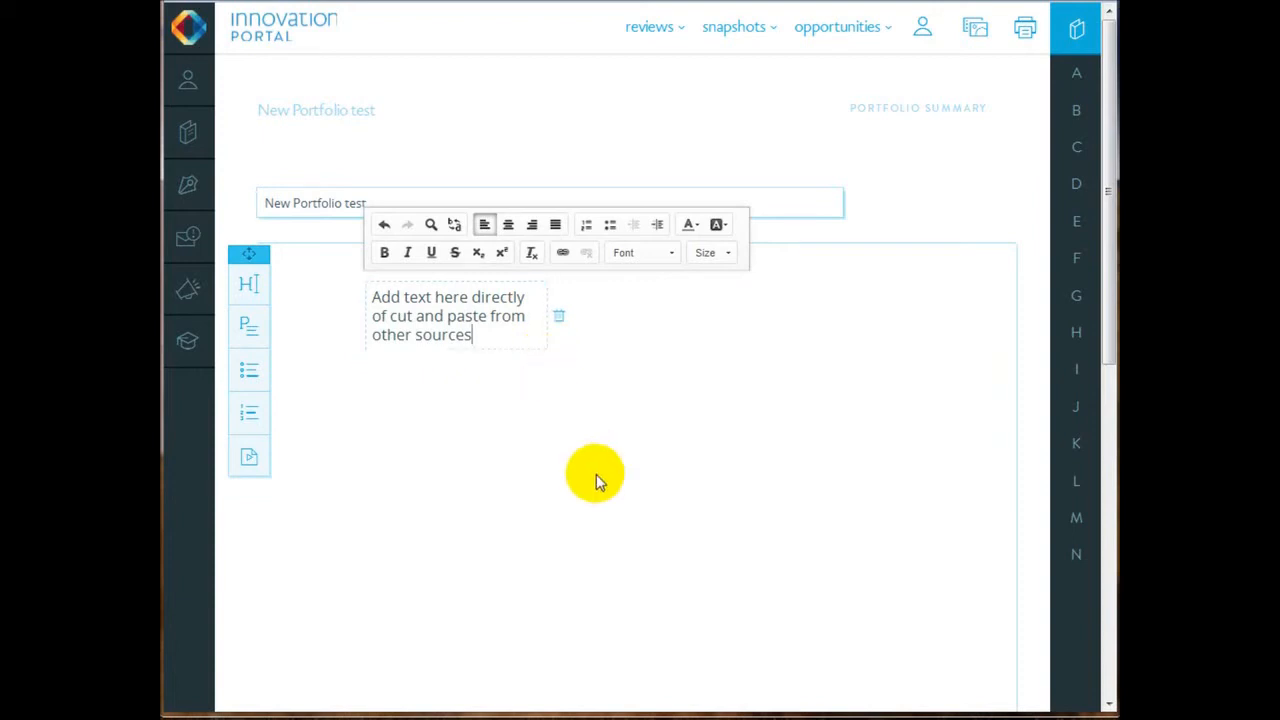
pyautogui.click(596, 474)
# Step: Add a second paragraph below the first and replace its default text with the quotation about the student's engineering work
pyautogui.moveTo(249, 328); pyautogui.dragTo(526, 406)
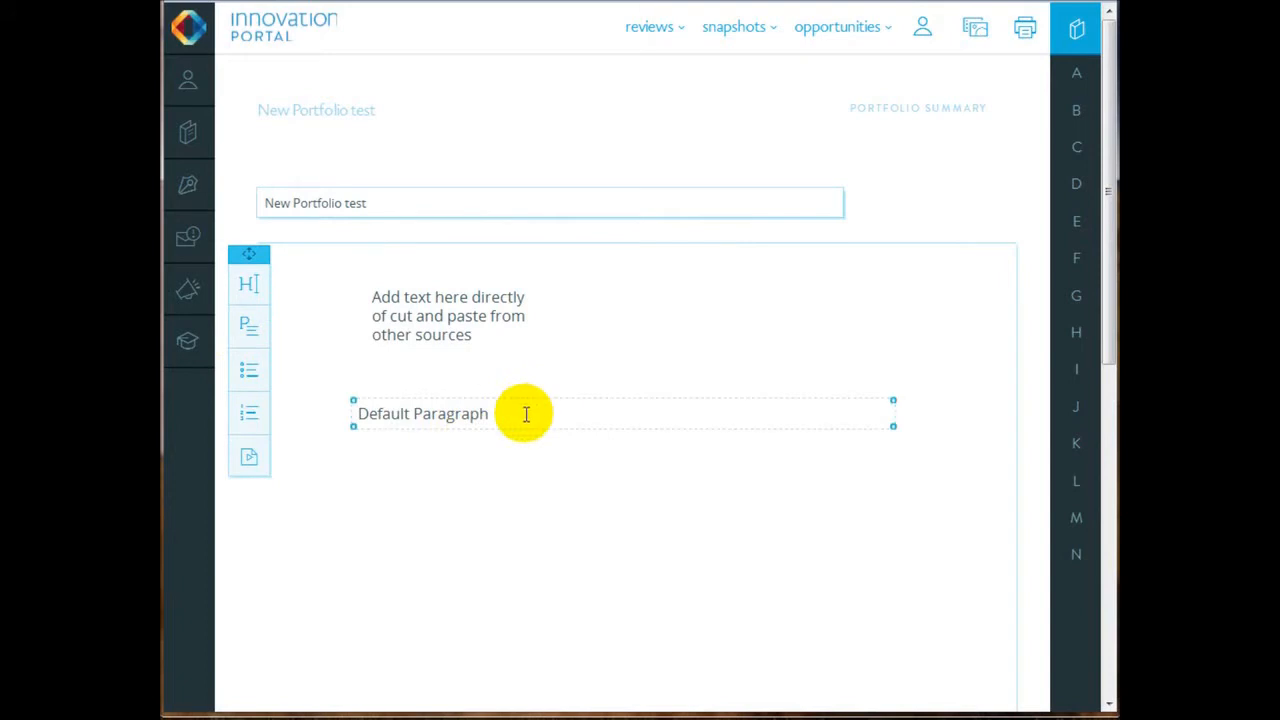
pyautogui.click(524, 413)
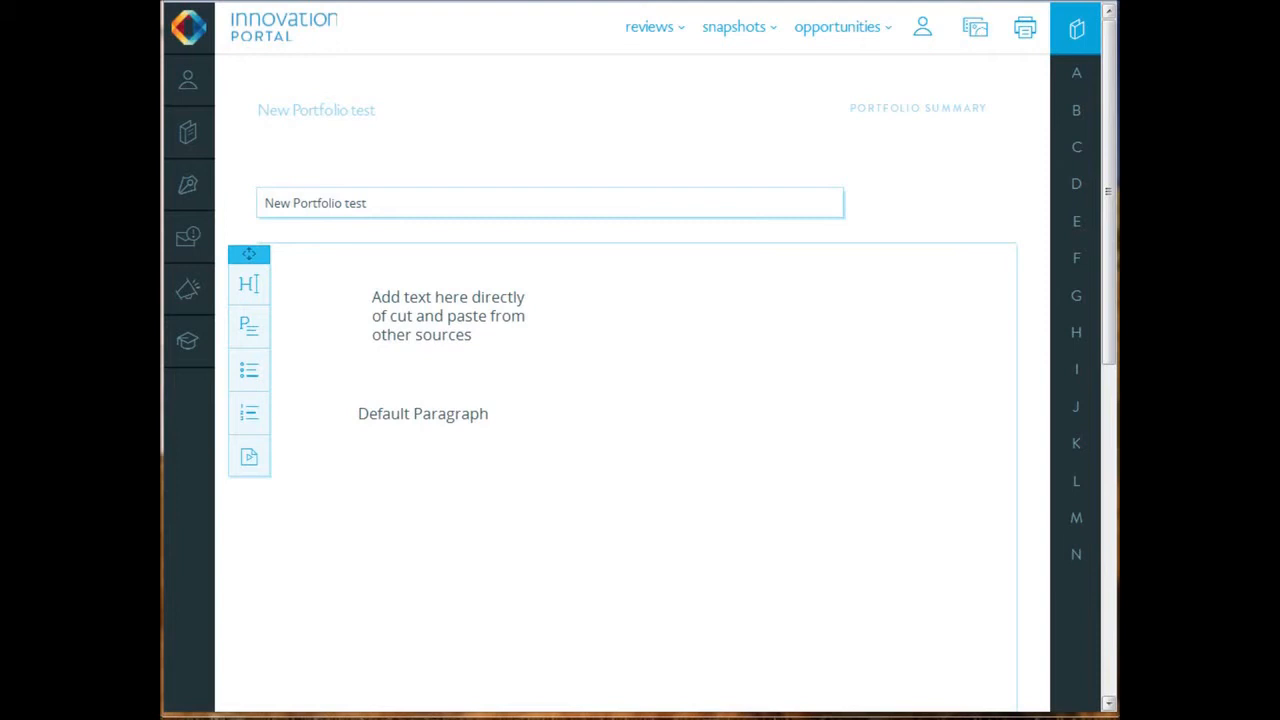
pyautogui.click(557, 414)
pyautogui.moveTo(561, 414); pyautogui.dragTo(323, 400)
pyautogui.write('"The engineering work Trenton has been doing is well above what could be expected of him, and is consistent with graduate level engineering research. He has produced insightful ideas concerning possible solutions for the design of an active radiation shield independently, and has given me a few new ideas for my own research in the process."')
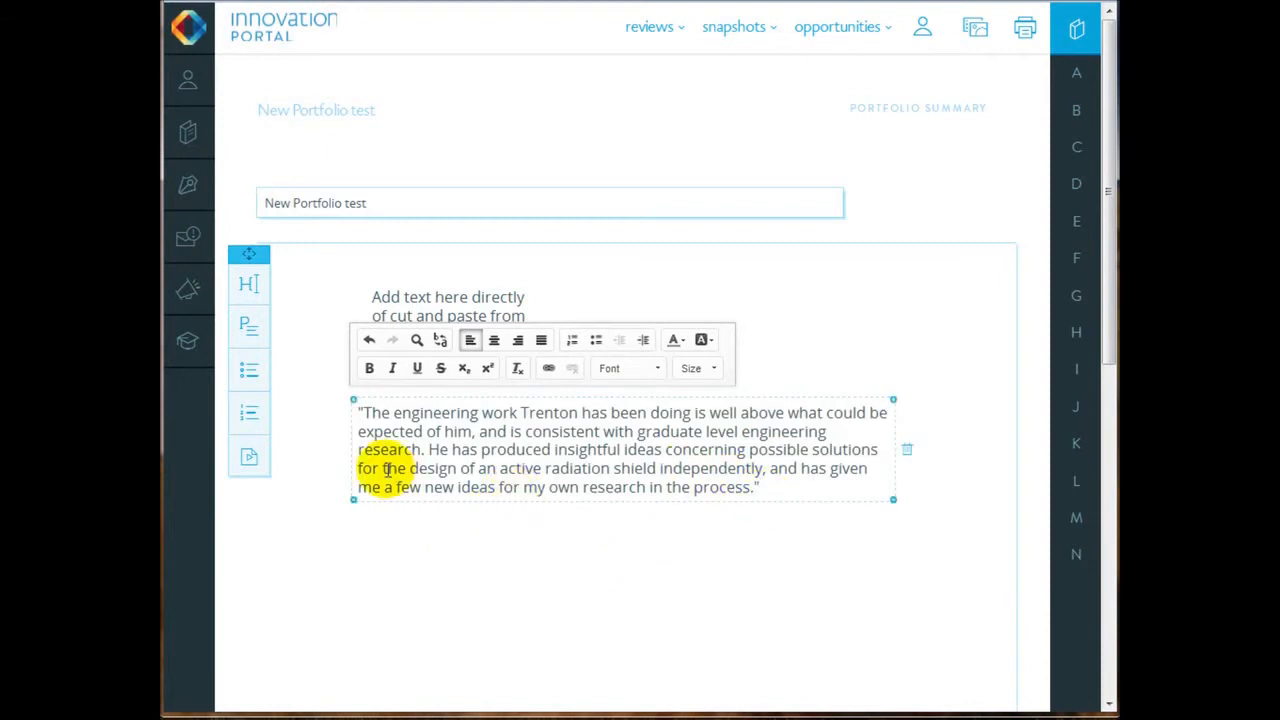
# Step: Set the font size of the student's name in the quotation to 24
pyautogui.moveTo(521, 413); pyautogui.dragTo(580, 413)
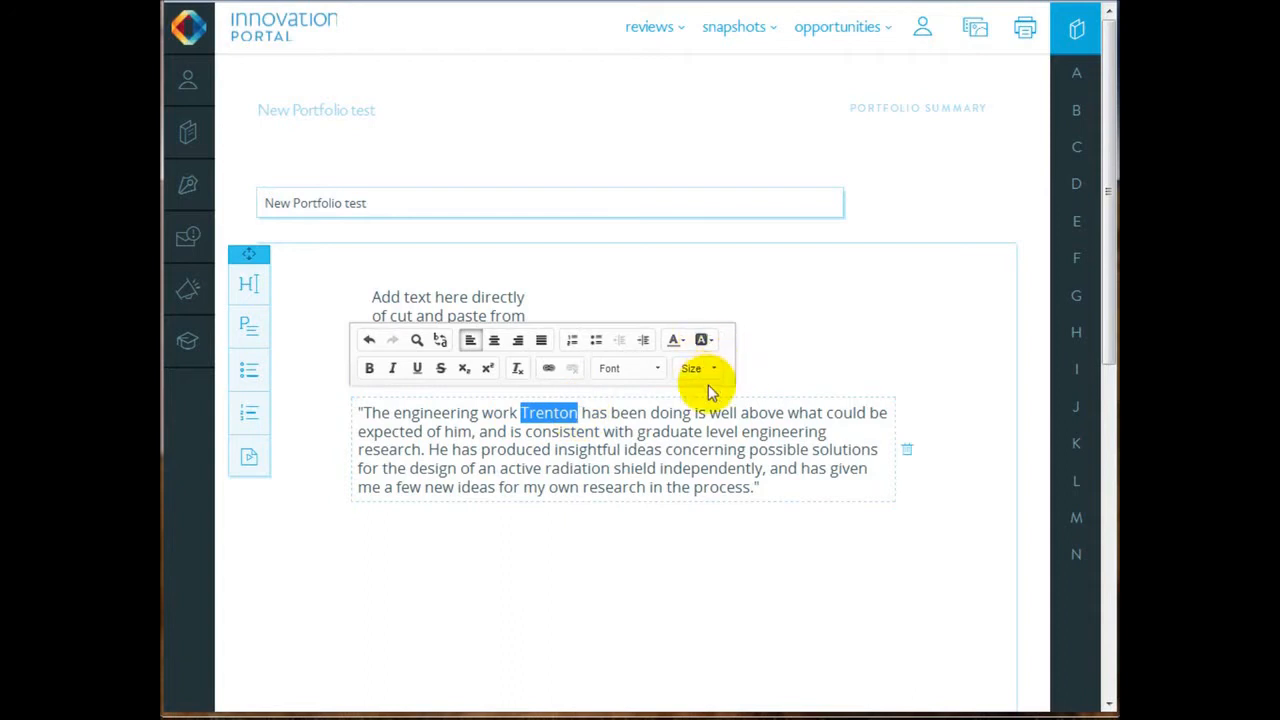
pyautogui.click(708, 370)
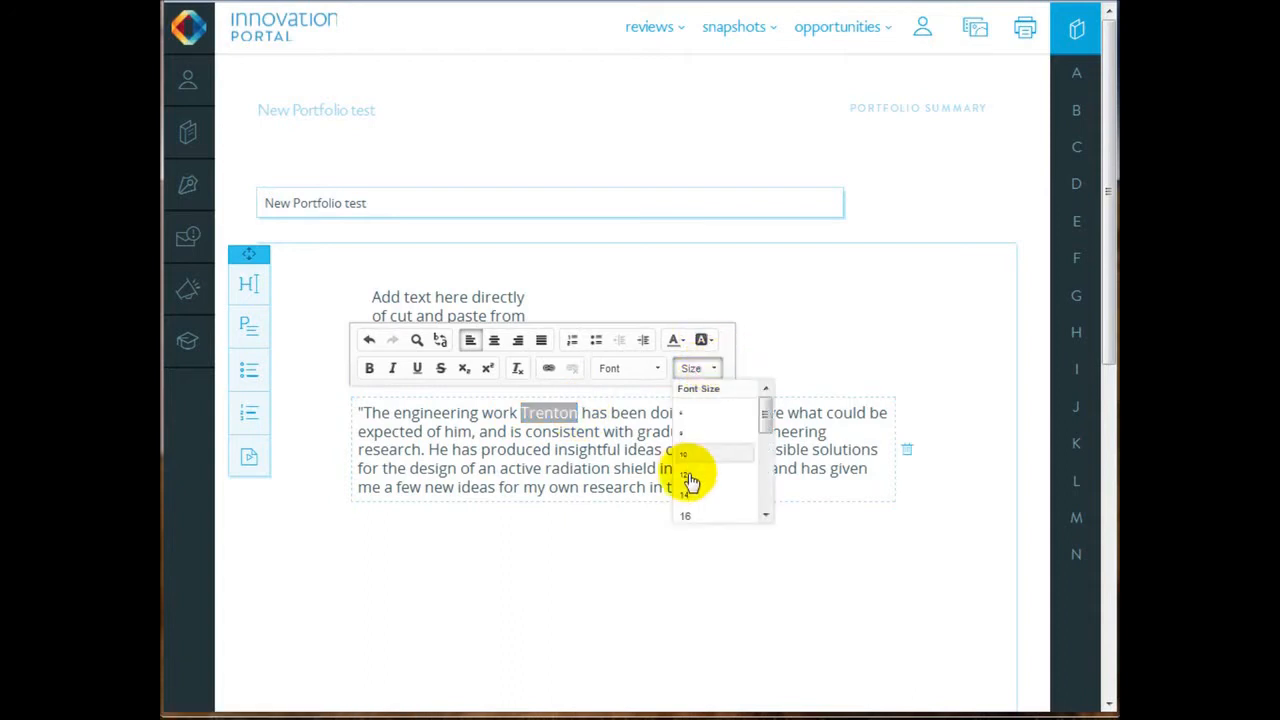
pyautogui.scroll(-3, 763, 509)
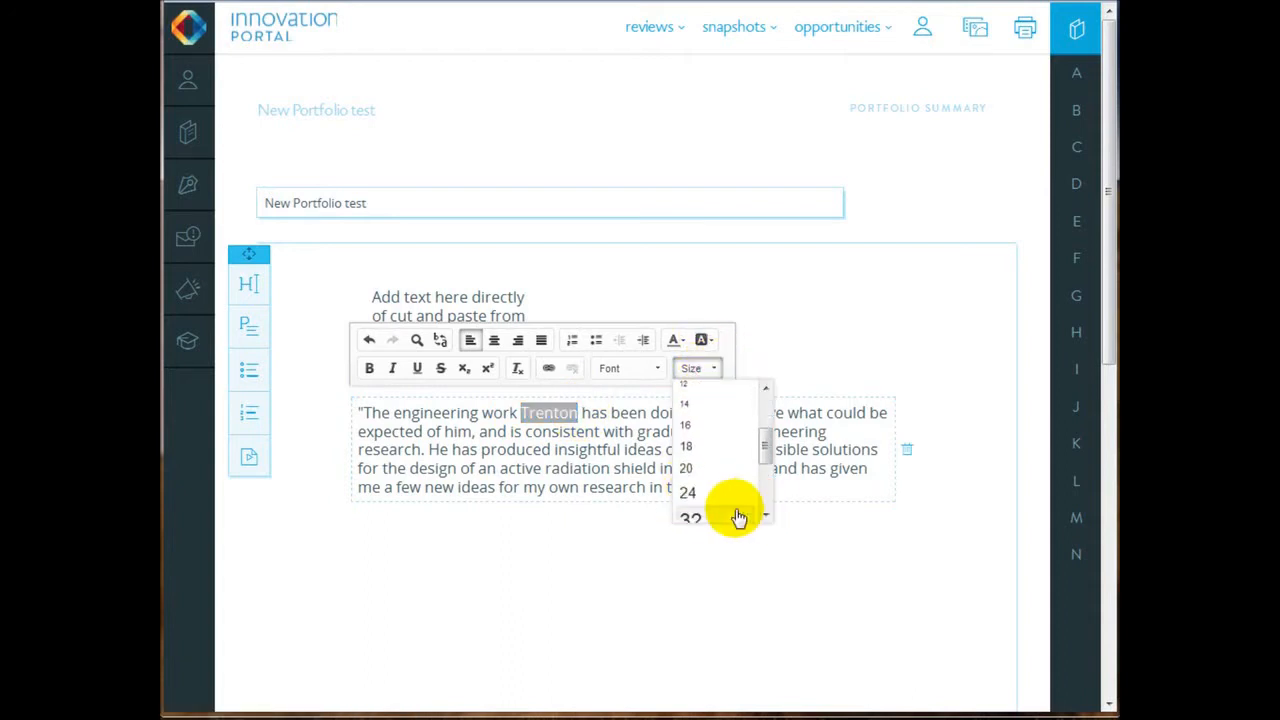
pyautogui.click(717, 490)
pyautogui.click(656, 555)
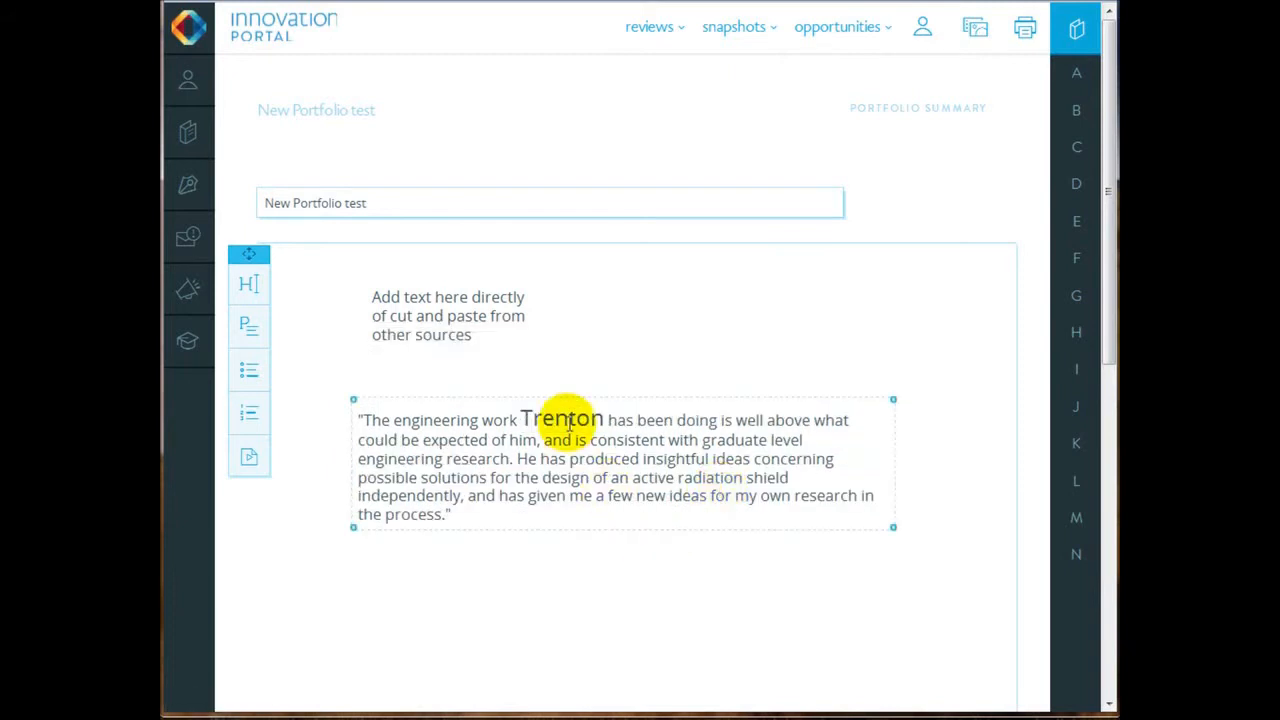
# Step: Move the quotation directly under the first paragraph, aligned with its left edge, and narrow its box to about half the page width
pyautogui.moveTo(420, 480); pyautogui.dragTo(486, 372)
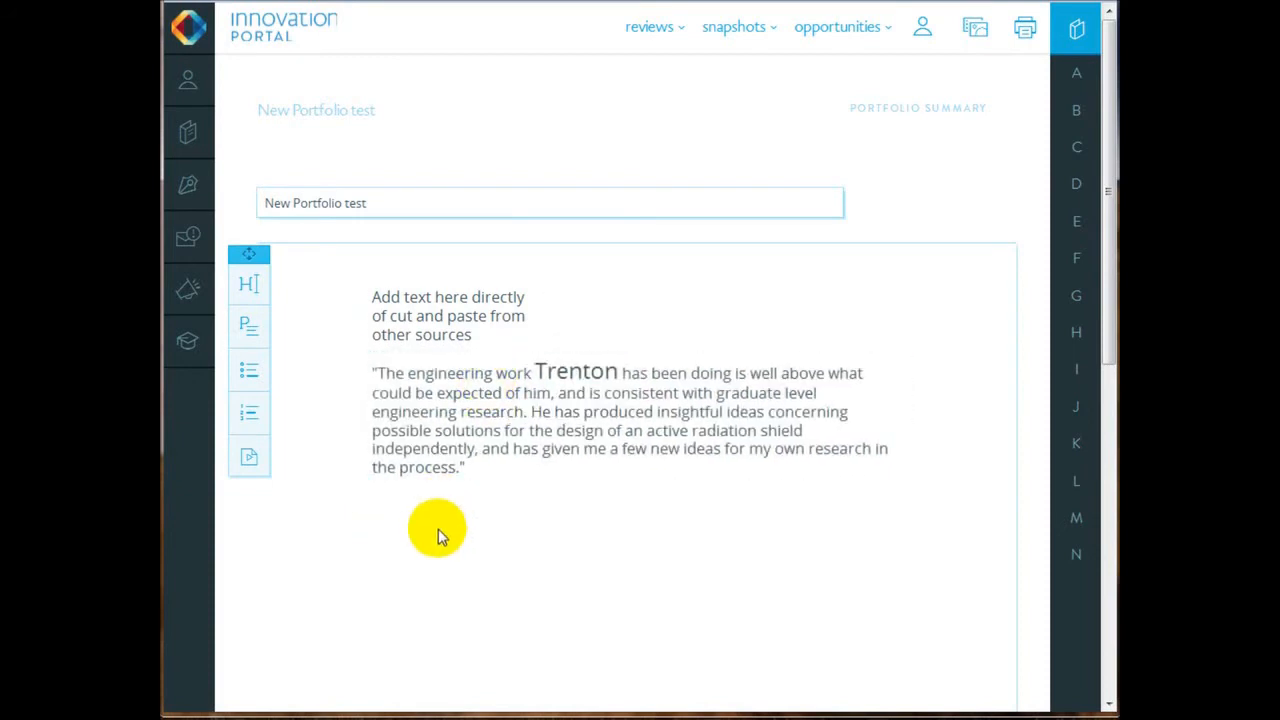
pyautogui.moveTo(906, 416)
pyautogui.moveTo(906, 416); pyautogui.dragTo(691, 414)
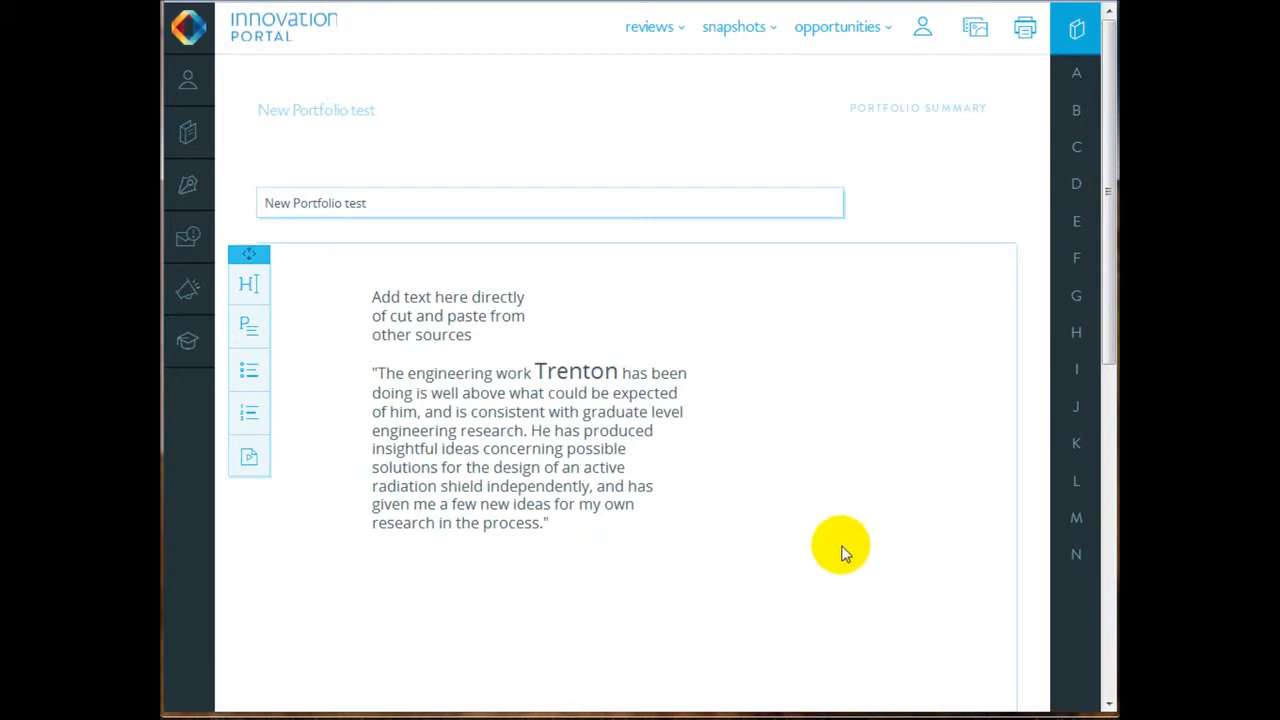
# Step: Open the Media Center and upload boy with electronics project.jpg from the training project files folder in Windows Explorer
pyautogui.click(976, 29)
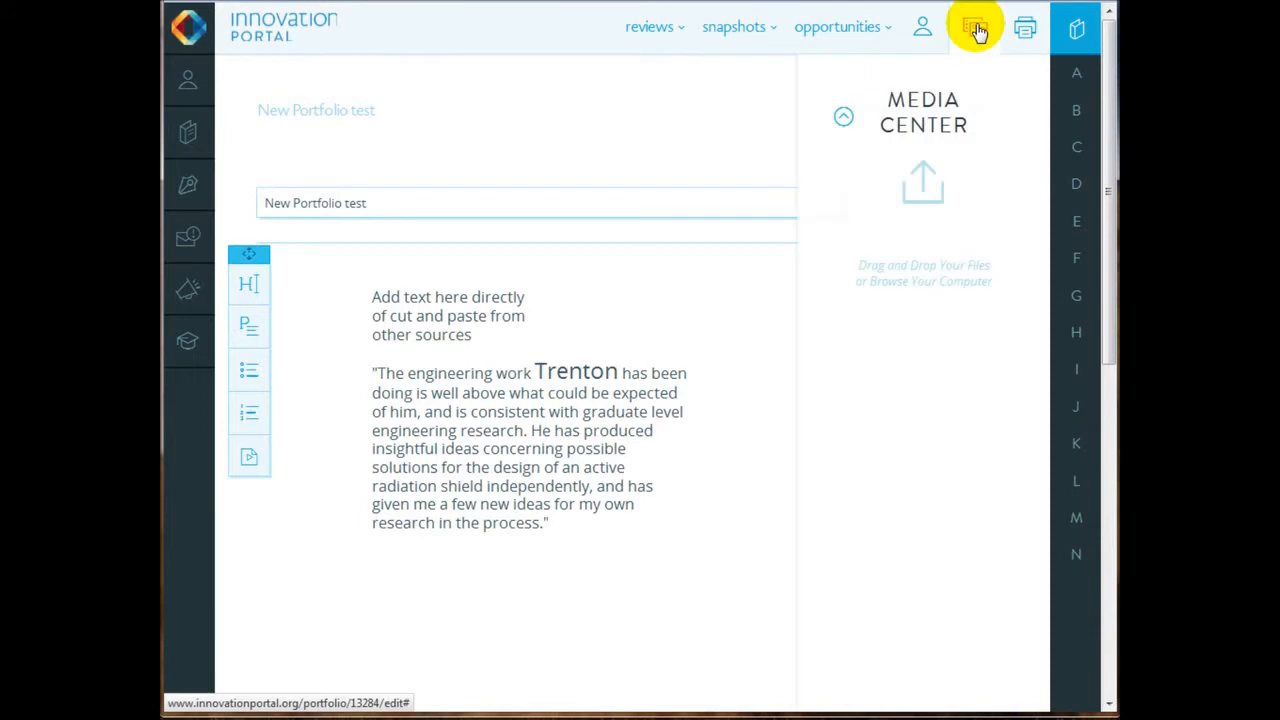
pyautogui.moveTo(60, 300); pyautogui.dragTo(521, 333)
pyautogui.moveTo(364, 590); pyautogui.dragTo(924, 256)
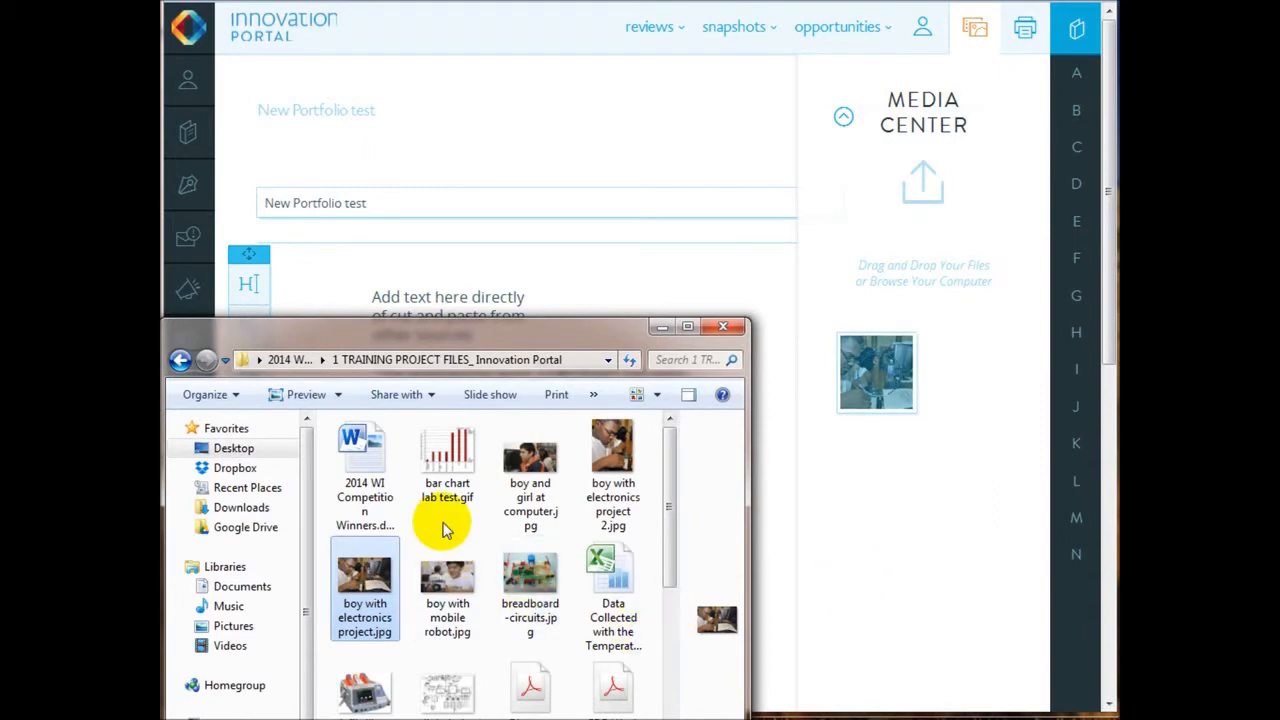
# Step: Upload the temperature data spreadsheet, defibrillator.png, digital-electronics-circuits.jpg, and the Discover Magazine and EDD Week PDFs together to the Media Center
pyautogui.moveTo(437, 340); pyautogui.dragTo(423, 224)
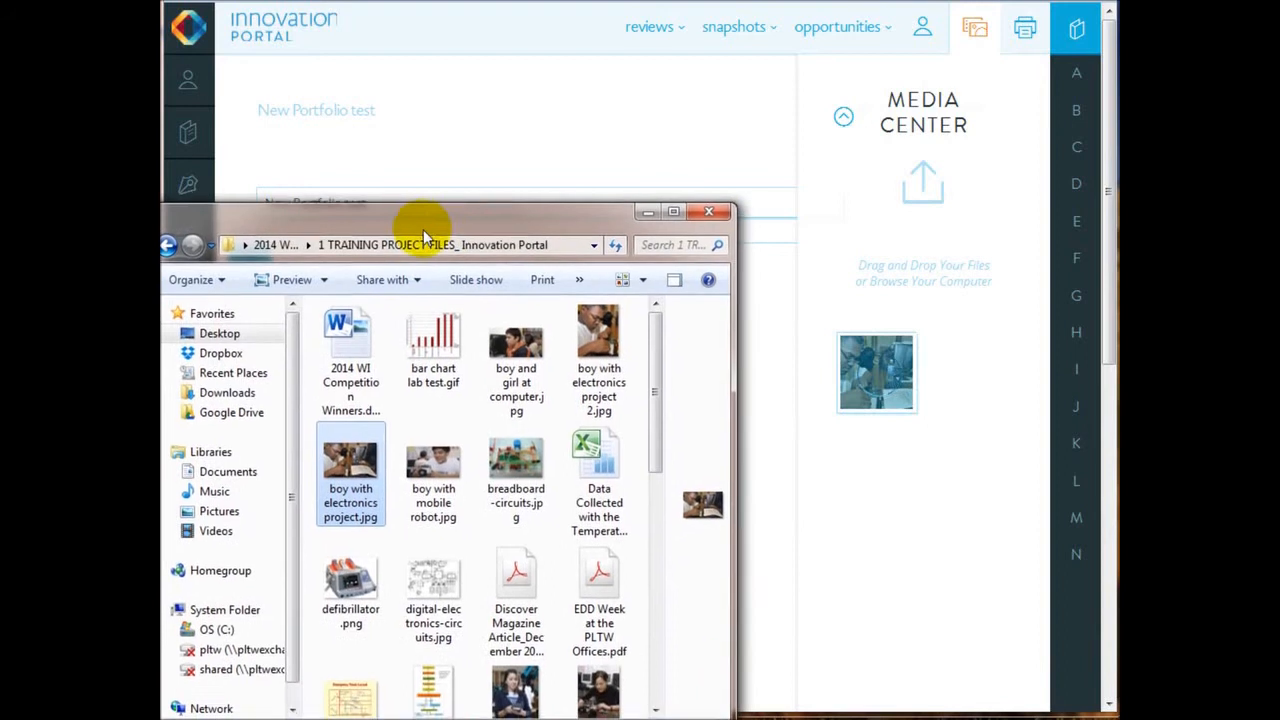
pyautogui.moveTo(308, 545); pyautogui.dragTo(586, 600)
pyautogui.moveTo(456, 591); pyautogui.dragTo(884, 550)
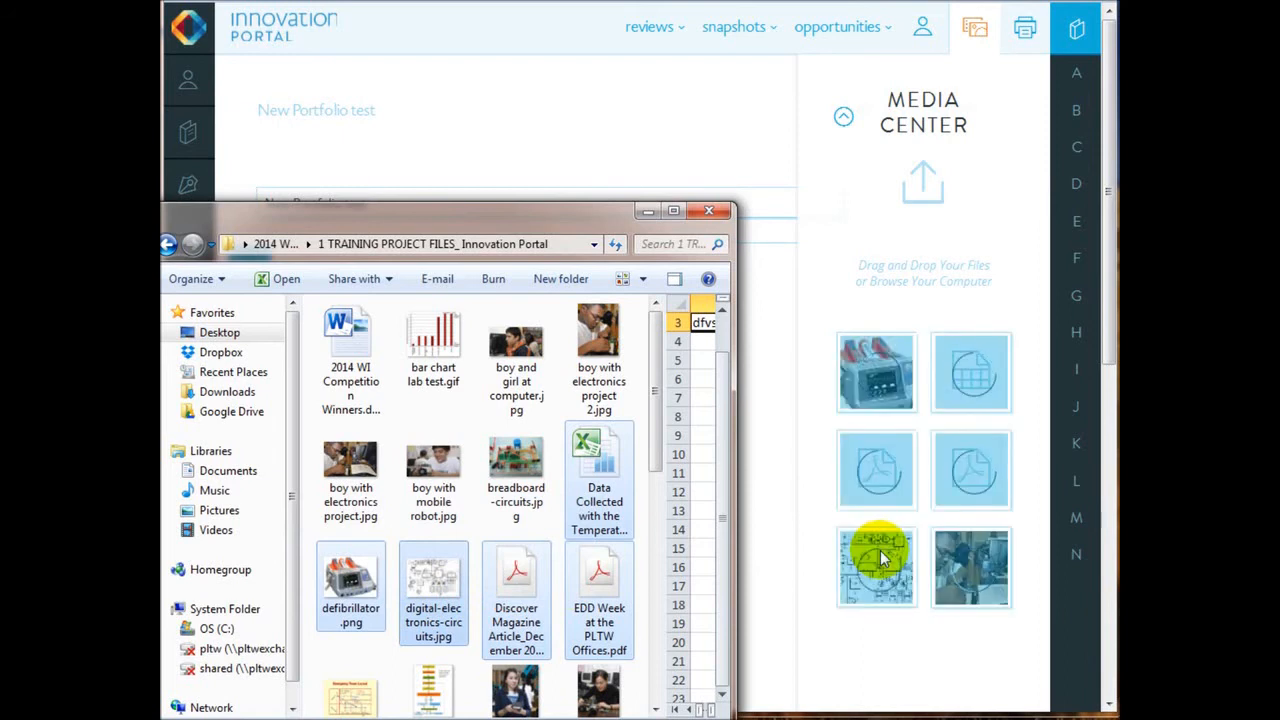
# Step: Upload girl with mobile robot.jpg, Innovation Portal Animation.pptx, schematic diagram.jpg, pie chart.png and Hydro C project.png, and move the folder window off the portfolio
pyautogui.moveTo(598, 695); pyautogui.dragTo(898, 680)
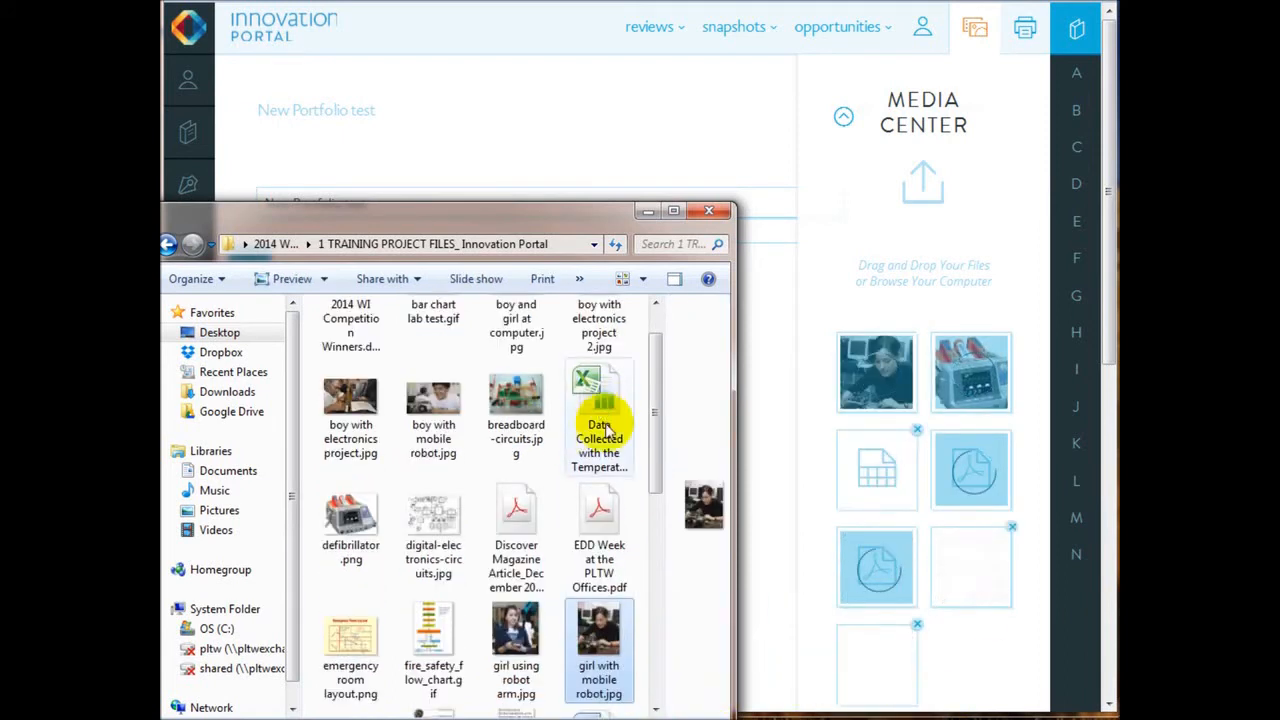
pyautogui.moveTo(657, 443); pyautogui.dragTo(646, 576)
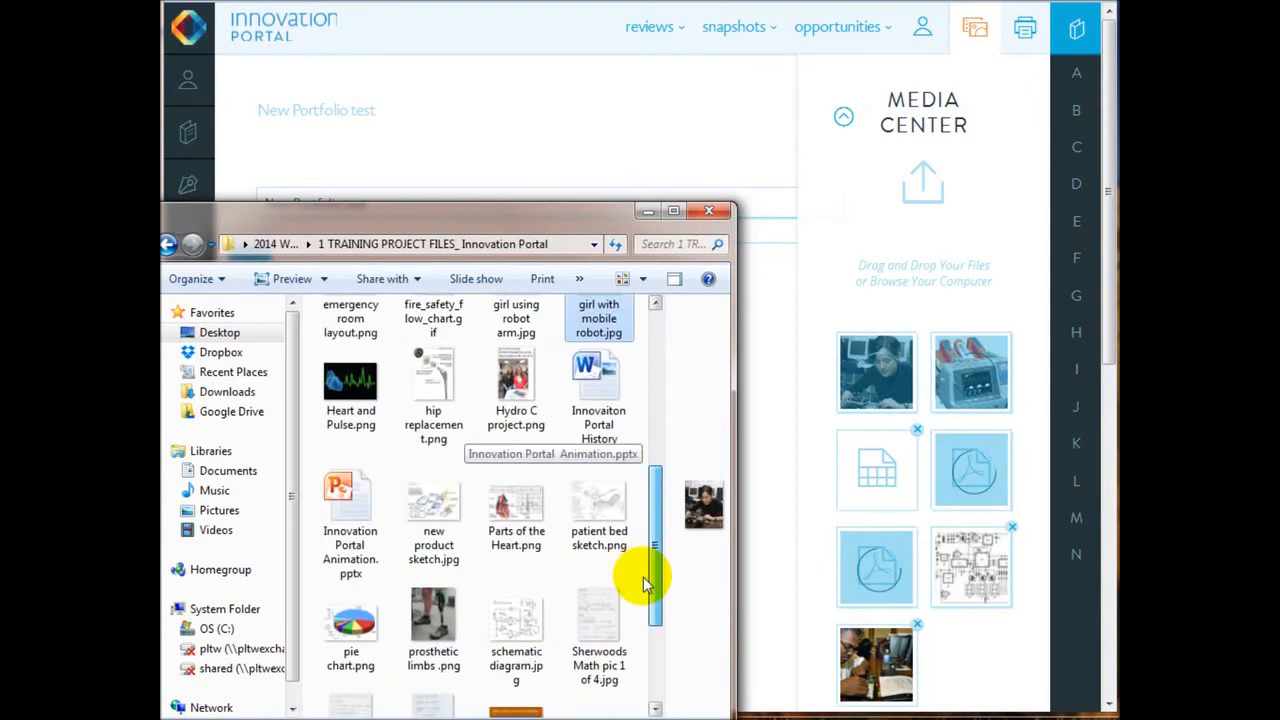
pyautogui.moveTo(362, 575); pyautogui.dragTo(996, 686)
pyautogui.moveTo(516, 625); pyautogui.dragTo(880, 630)
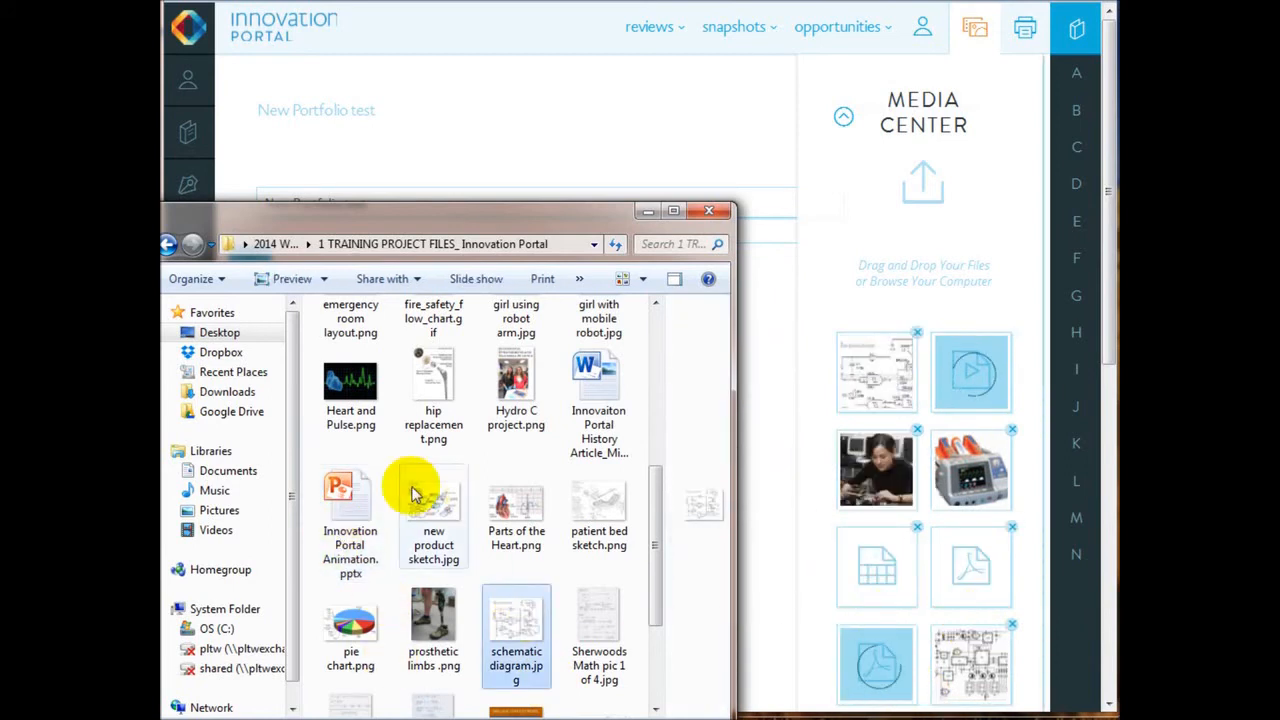
pyautogui.moveTo(362, 610); pyautogui.dragTo(849, 494)
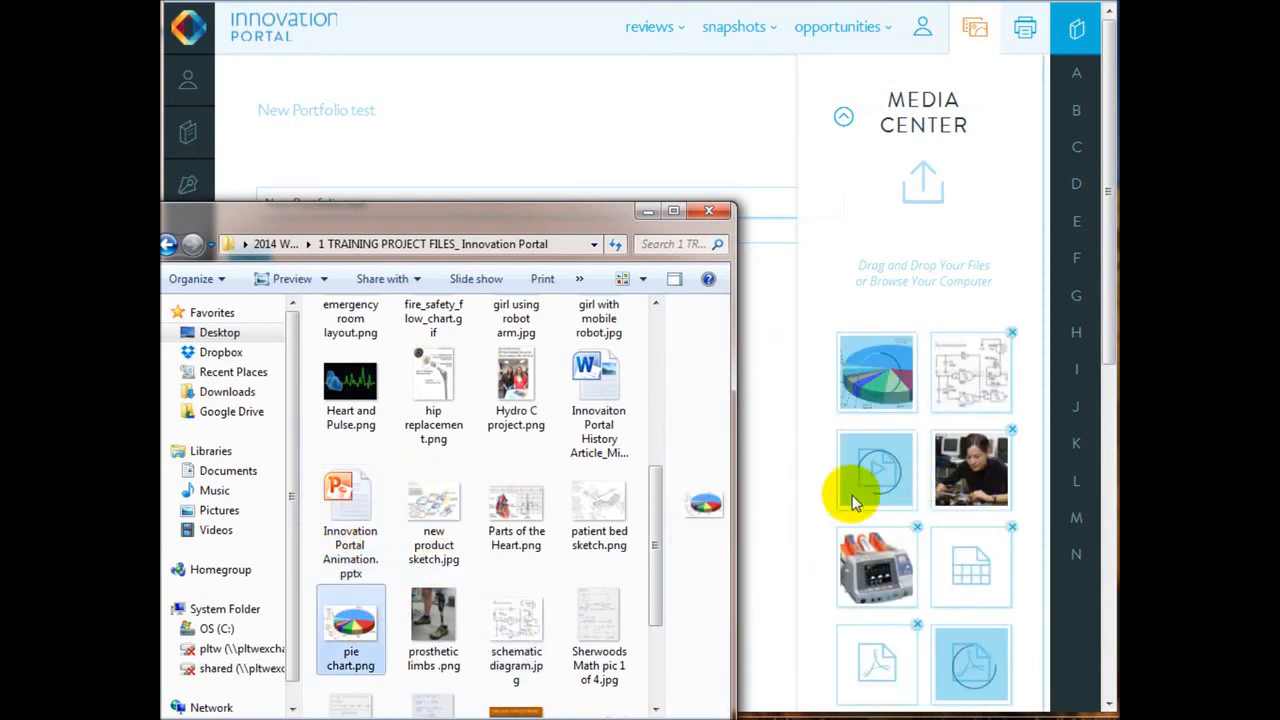
pyautogui.moveTo(516, 385); pyautogui.dragTo(937, 408)
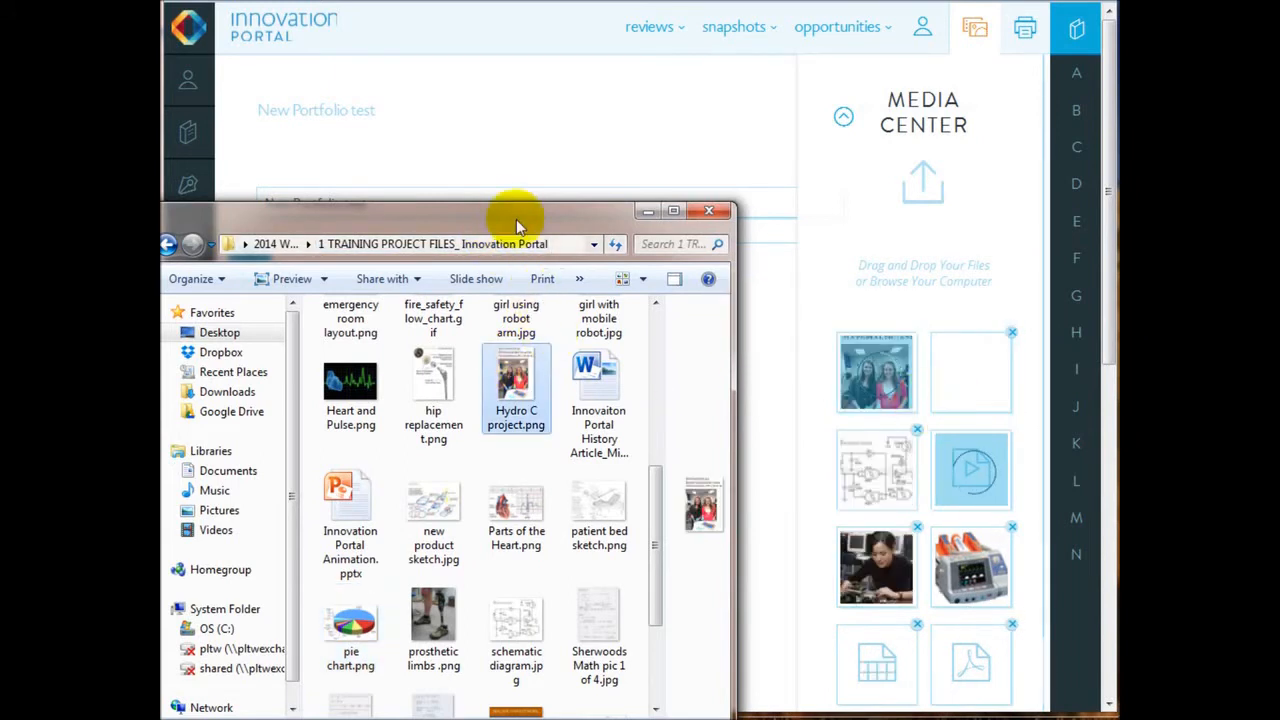
pyautogui.moveTo(527, 220); pyautogui.dragTo(0, 245)
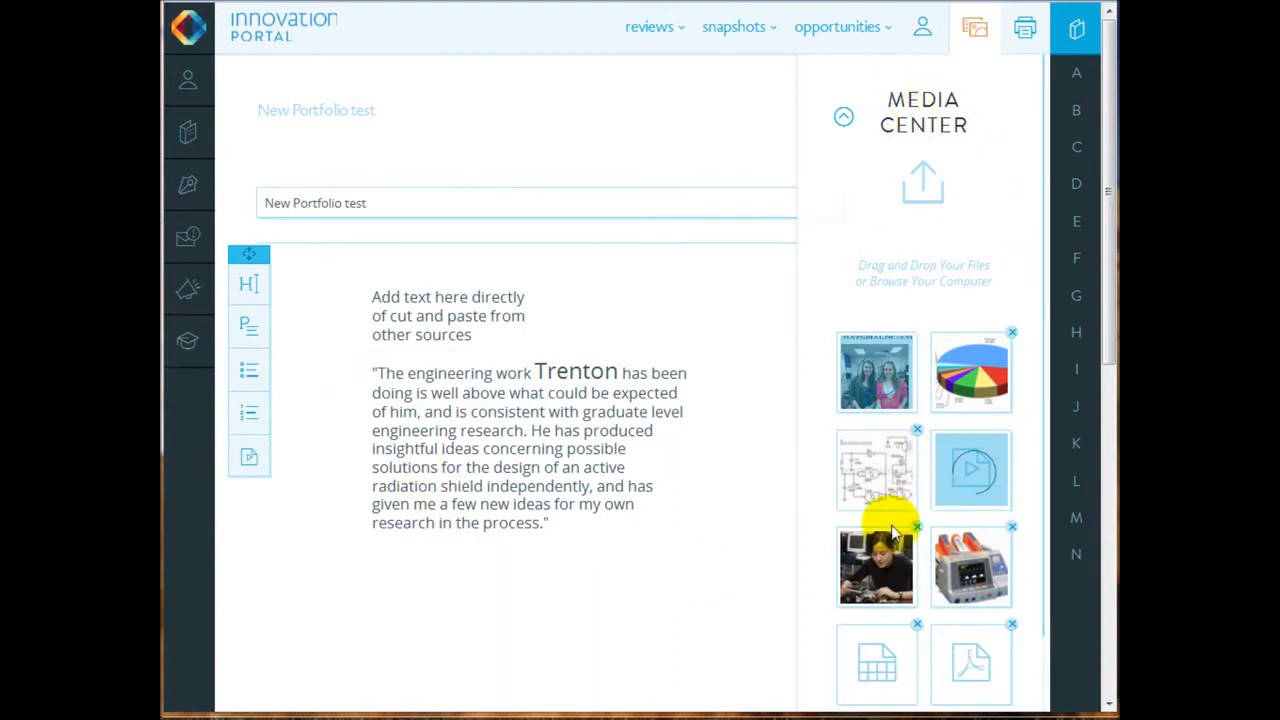
# Step: Move the quotation down and slightly left, place the photo of the girl with the mobile robot beside the text, and enlarge it
pyautogui.click(1076, 554)
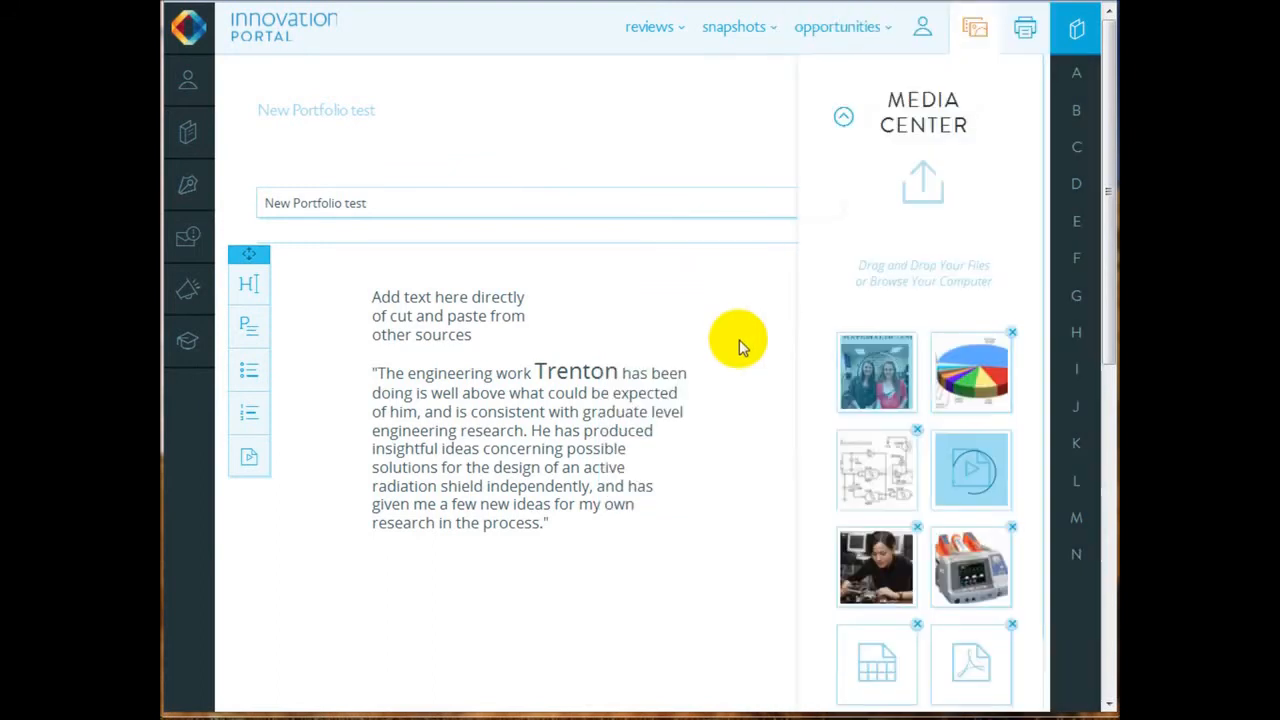
pyautogui.moveTo(478, 362); pyautogui.dragTo(420, 437)
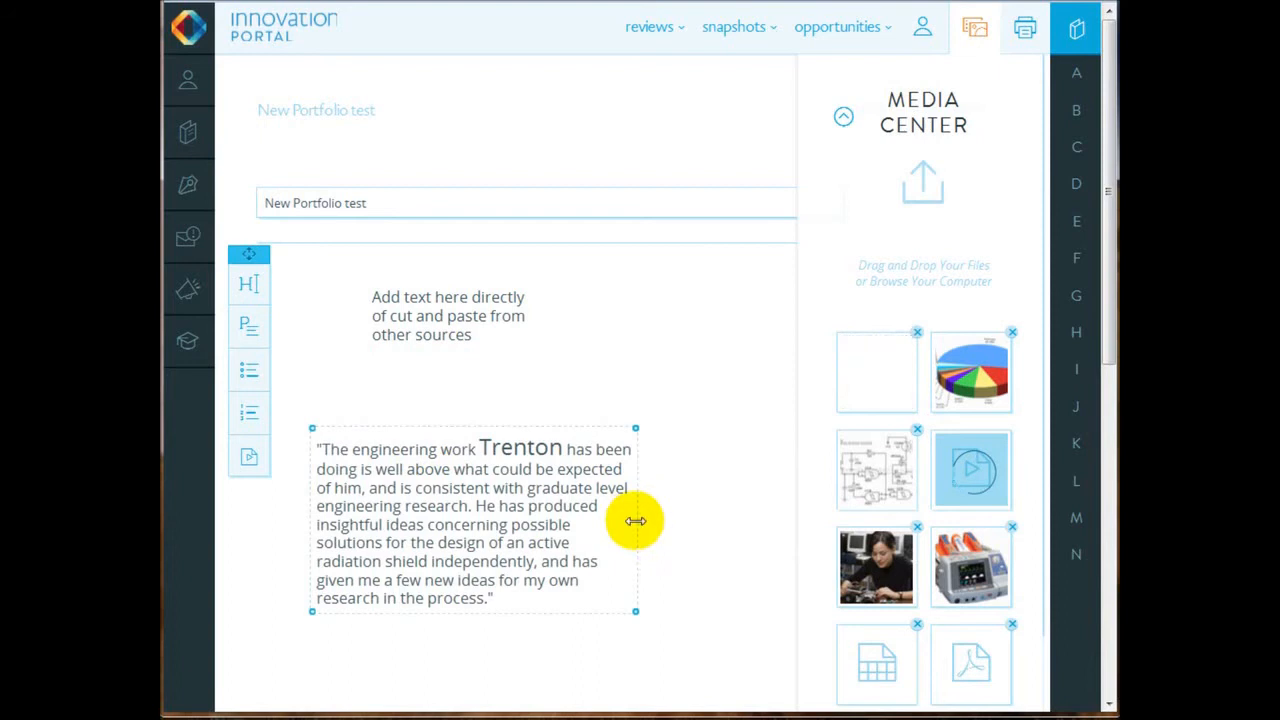
pyautogui.moveTo(834, 566); pyautogui.dragTo(609, 288)
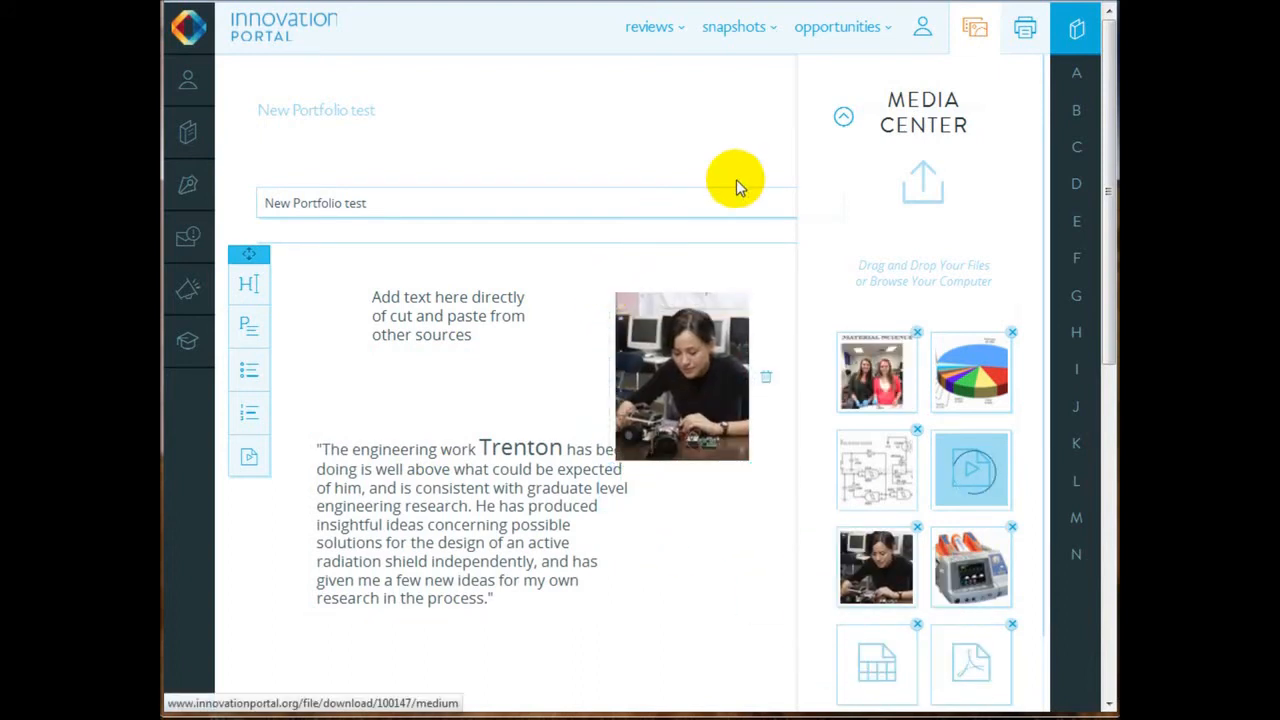
pyautogui.click(978, 29)
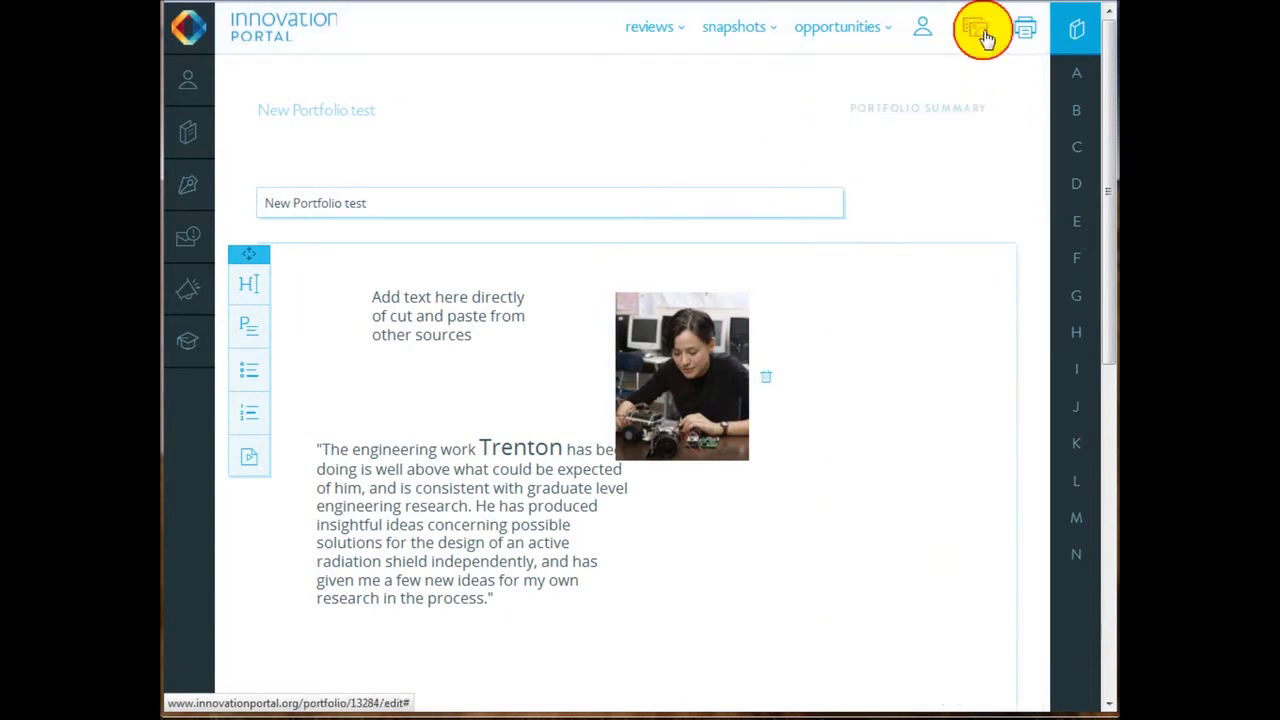
pyautogui.moveTo(670, 412); pyautogui.dragTo(742, 396)
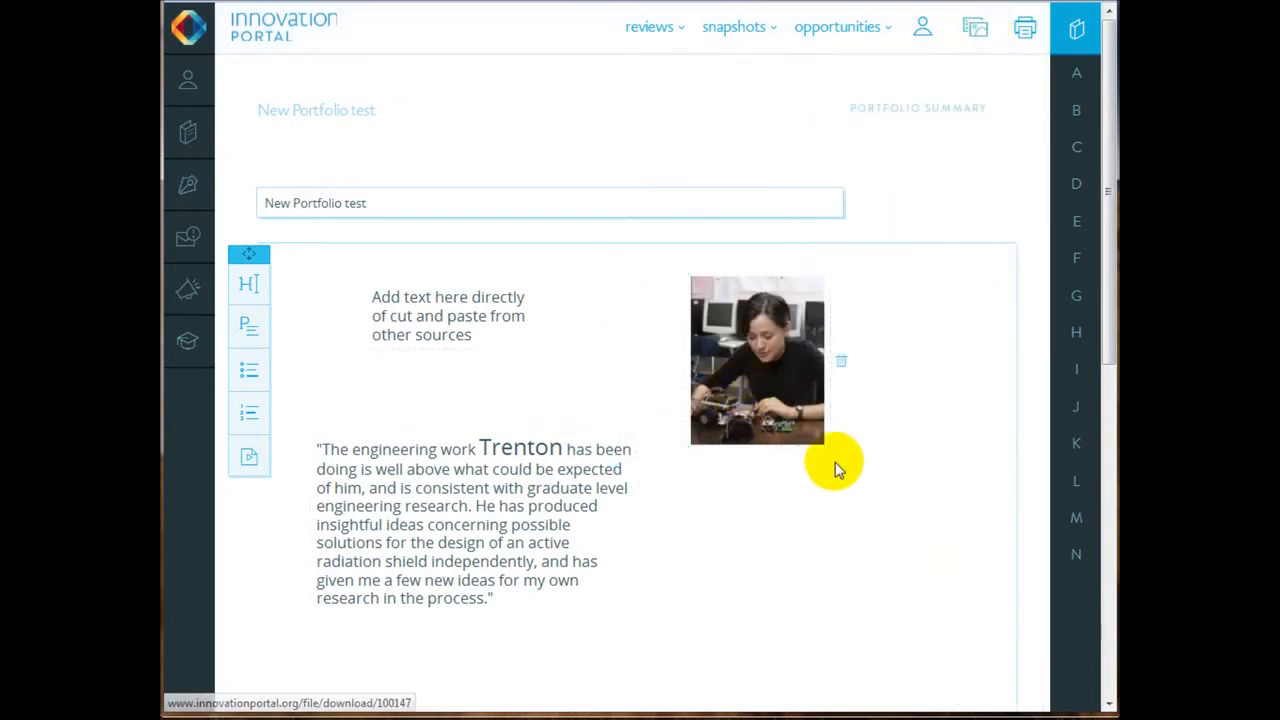
pyautogui.moveTo(827, 447); pyautogui.dragTo(906, 549)
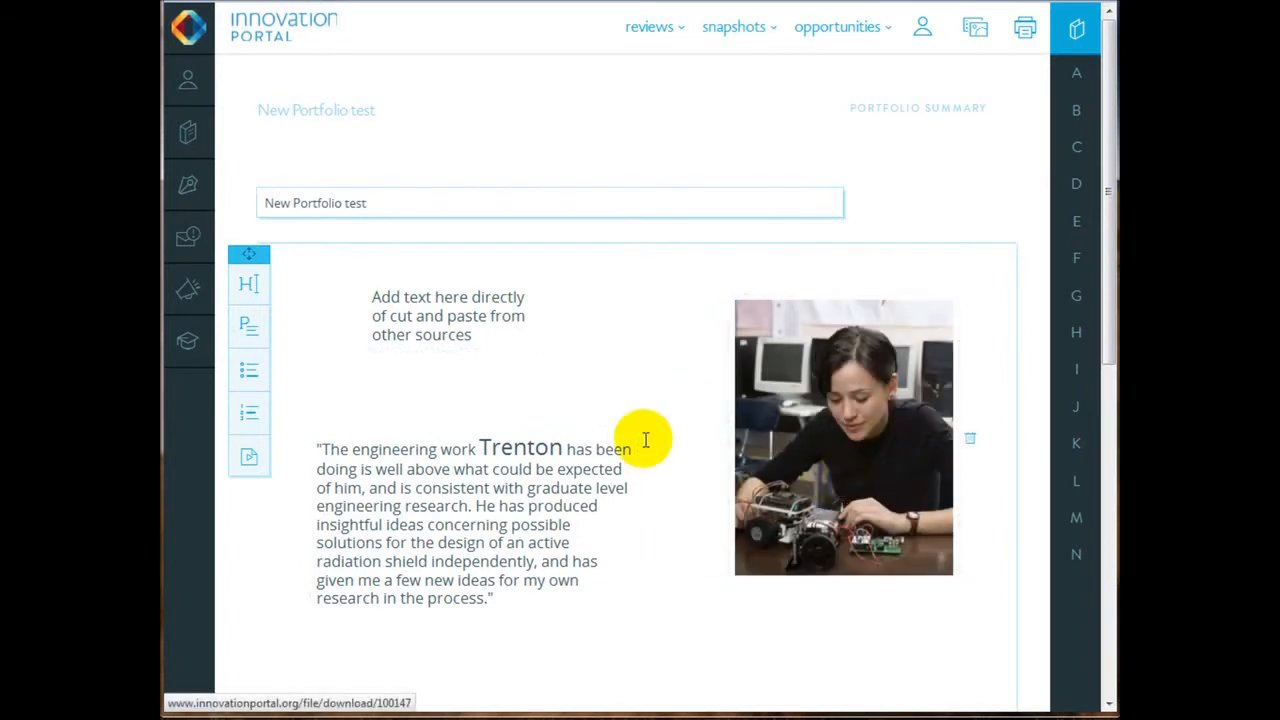
# Step: Place the first paragraph directly above the quotation, widen it to the quotation's width, and move the robot photo right beside both texts
pyautogui.moveTo(466, 323); pyautogui.dragTo(406, 341)
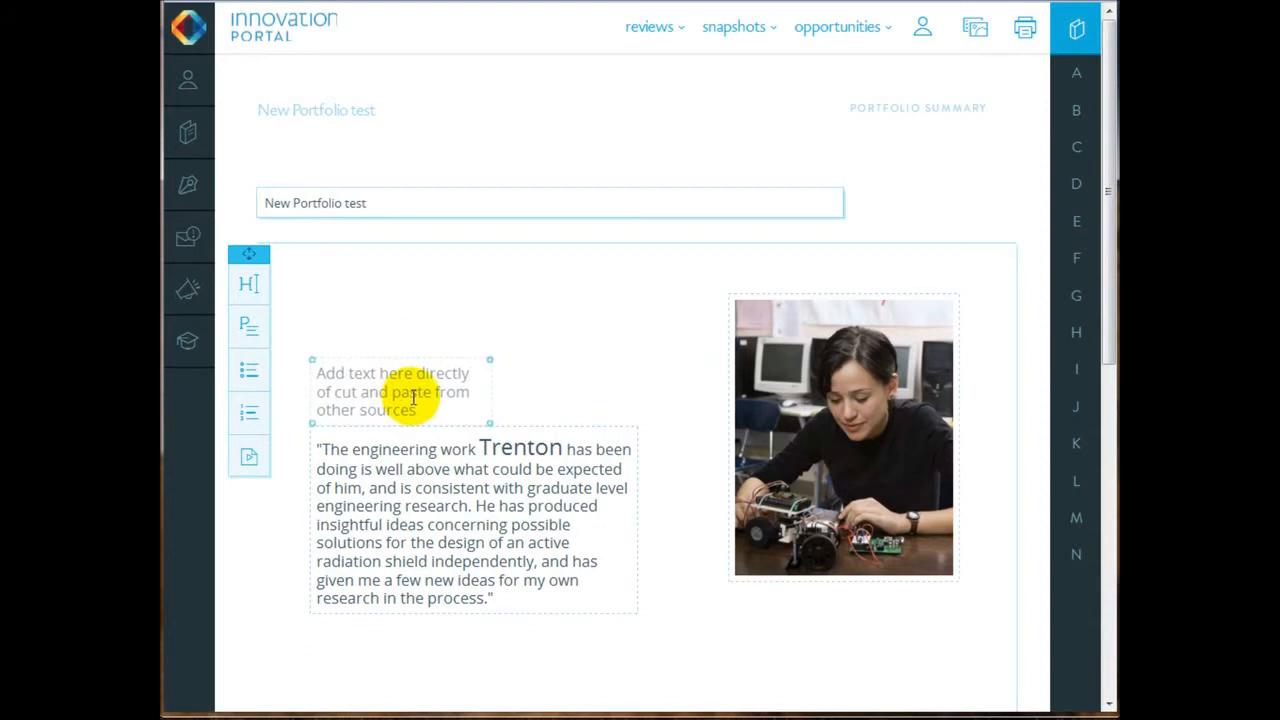
pyautogui.moveTo(792, 408); pyautogui.dragTo(712, 442)
pyautogui.click(457, 400)
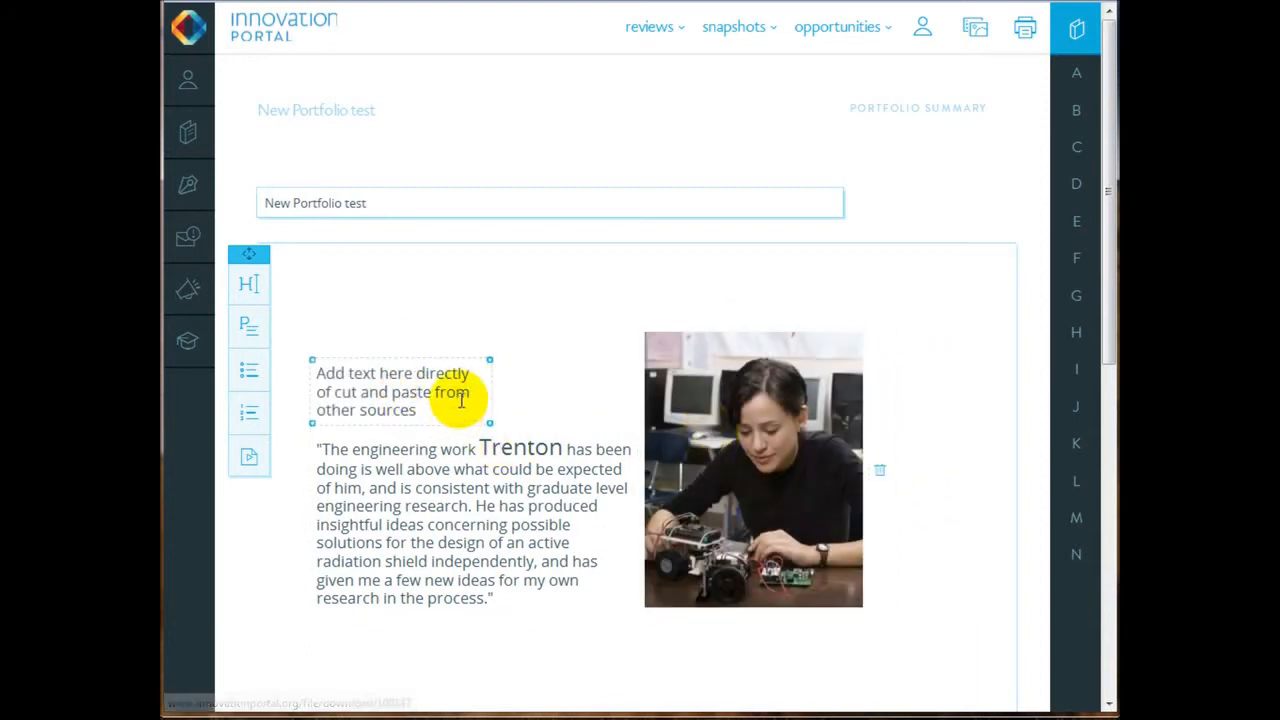
pyautogui.moveTo(491, 382); pyautogui.dragTo(635, 388)
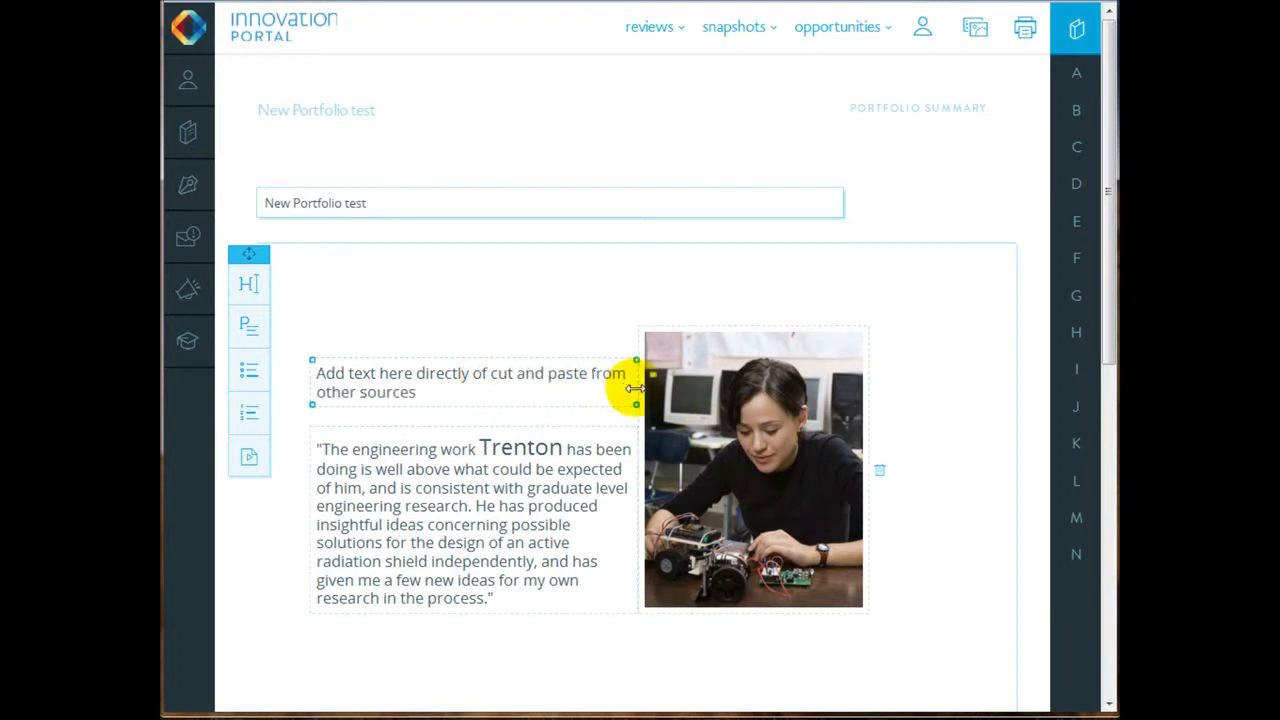
pyautogui.click(979, 317)
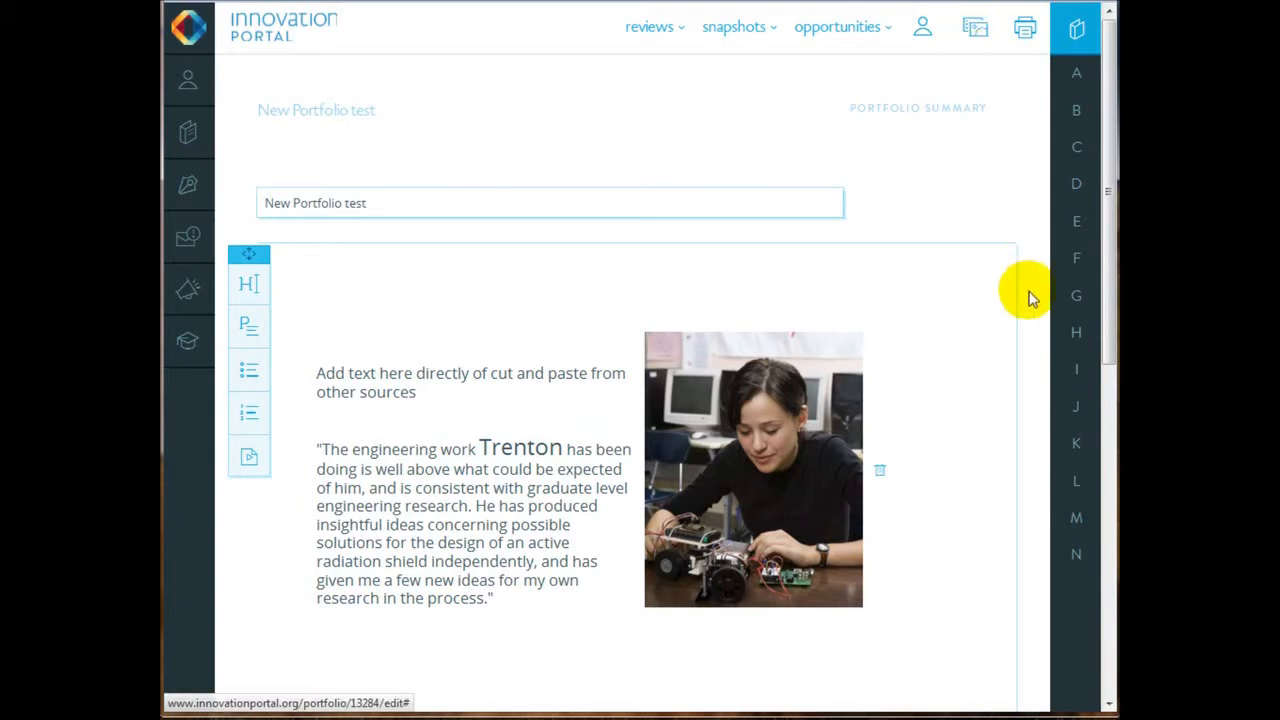
# Step: Add defibrillator.png from the Media Center below the quotation, enlarge it to nearly the quotation's width, and align it with the text's left edge
pyautogui.scroll(-1, 989, 362)
pyautogui.scroll(-3, 989, 362)
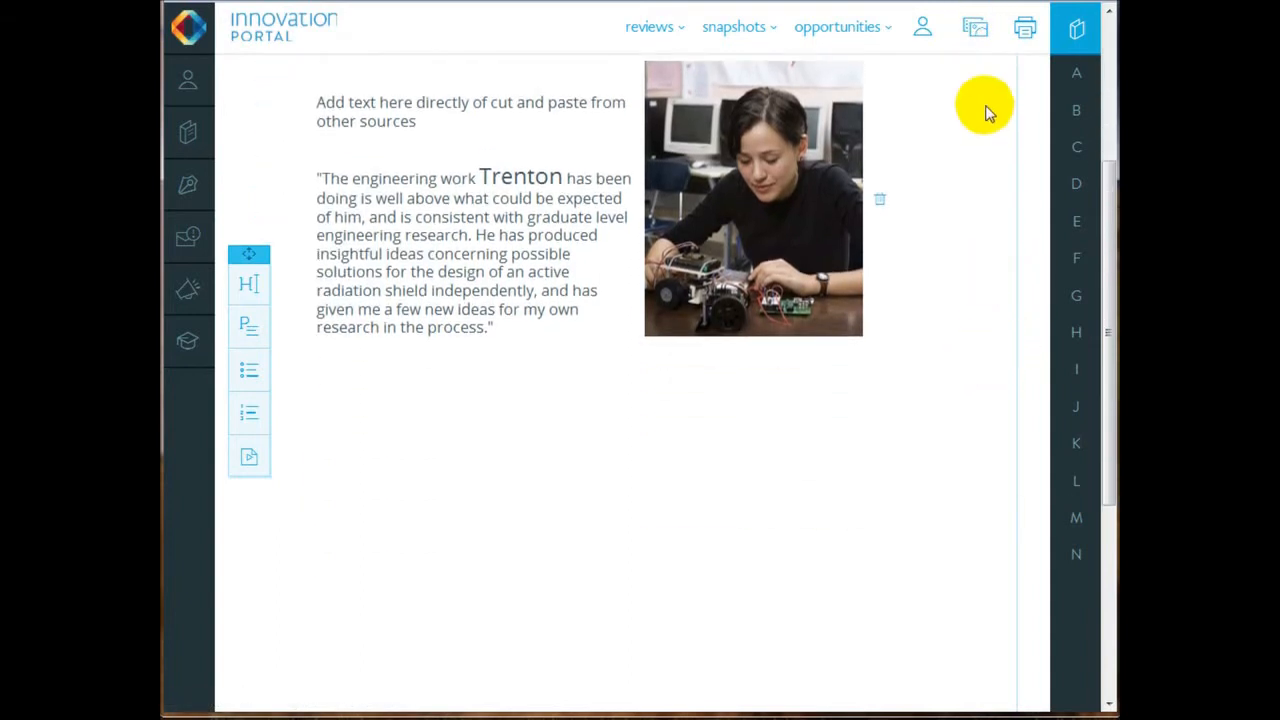
pyautogui.click(970, 28)
pyautogui.scroll(-3, 951, 409)
pyautogui.moveTo(971, 563); pyautogui.dragTo(354, 323)
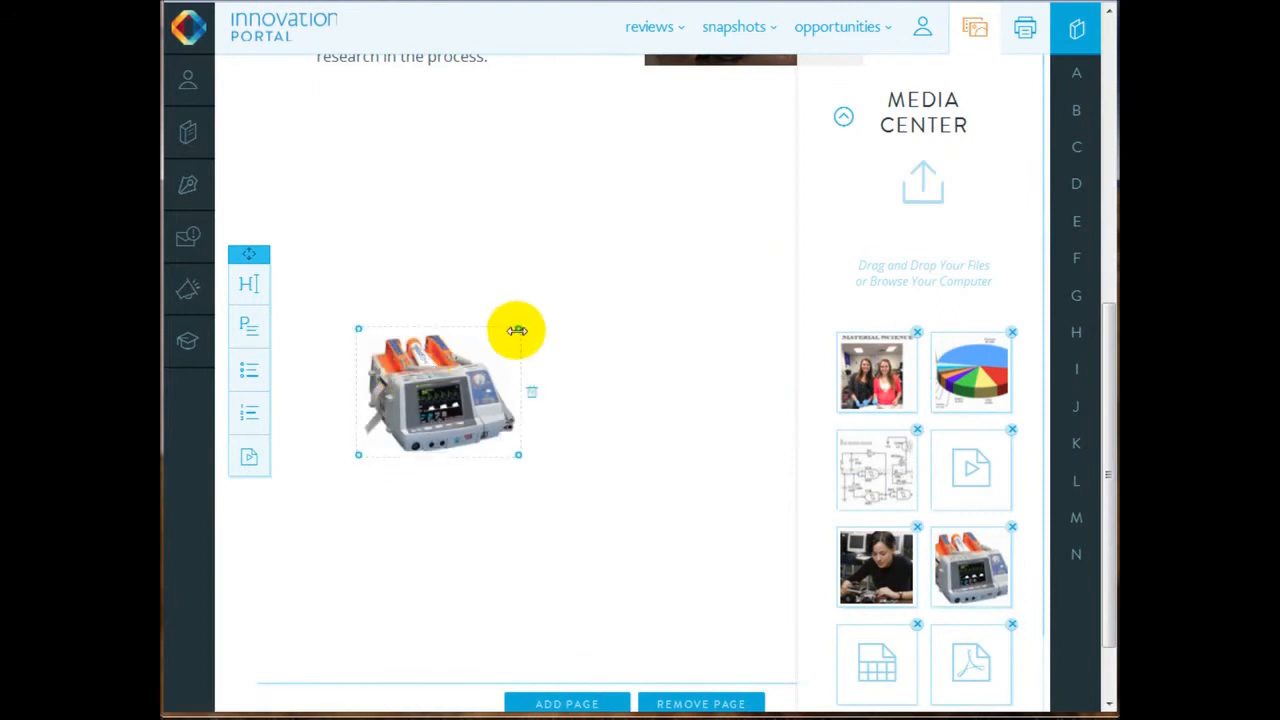
pyautogui.click(519, 336)
pyautogui.moveTo(519, 331)
pyautogui.moveTo(519, 328); pyautogui.dragTo(640, 232)
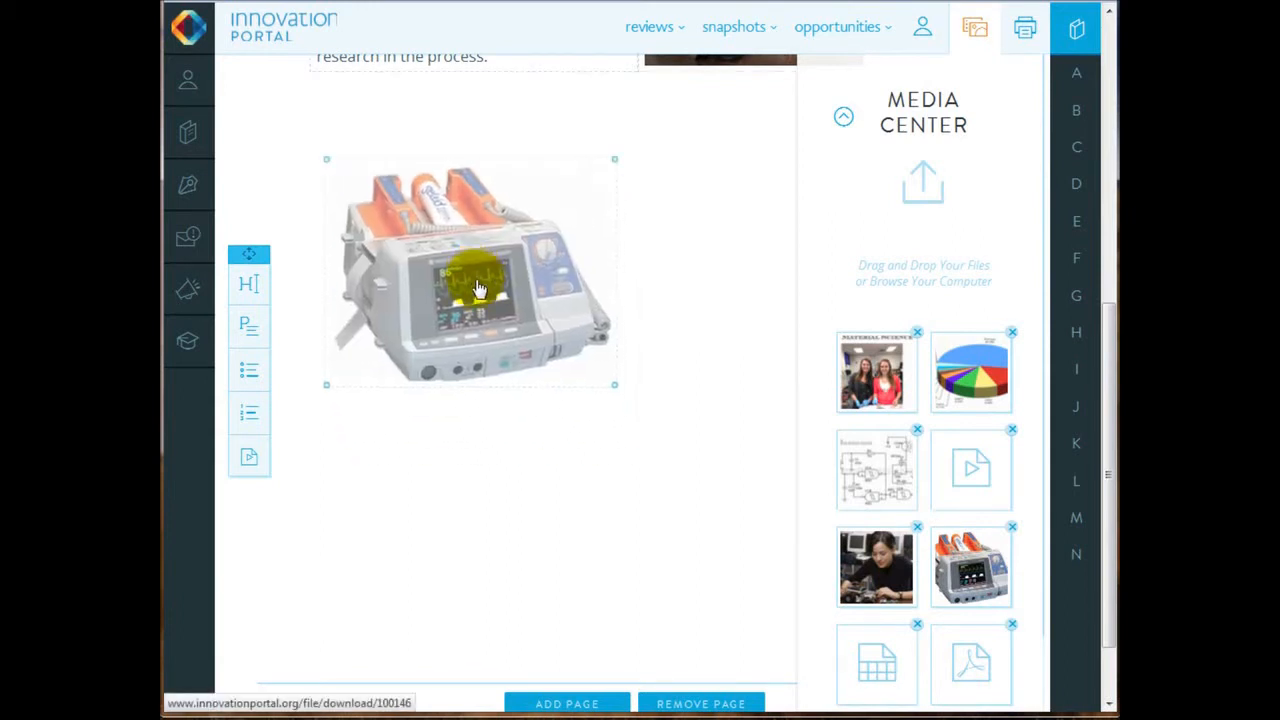
# Step: Place the One Button Switch circuit diagram under the defibrillator, enlarge it to match the defibrillator's width, and add a new page
pyautogui.moveTo(876, 468); pyautogui.dragTo(354, 486)
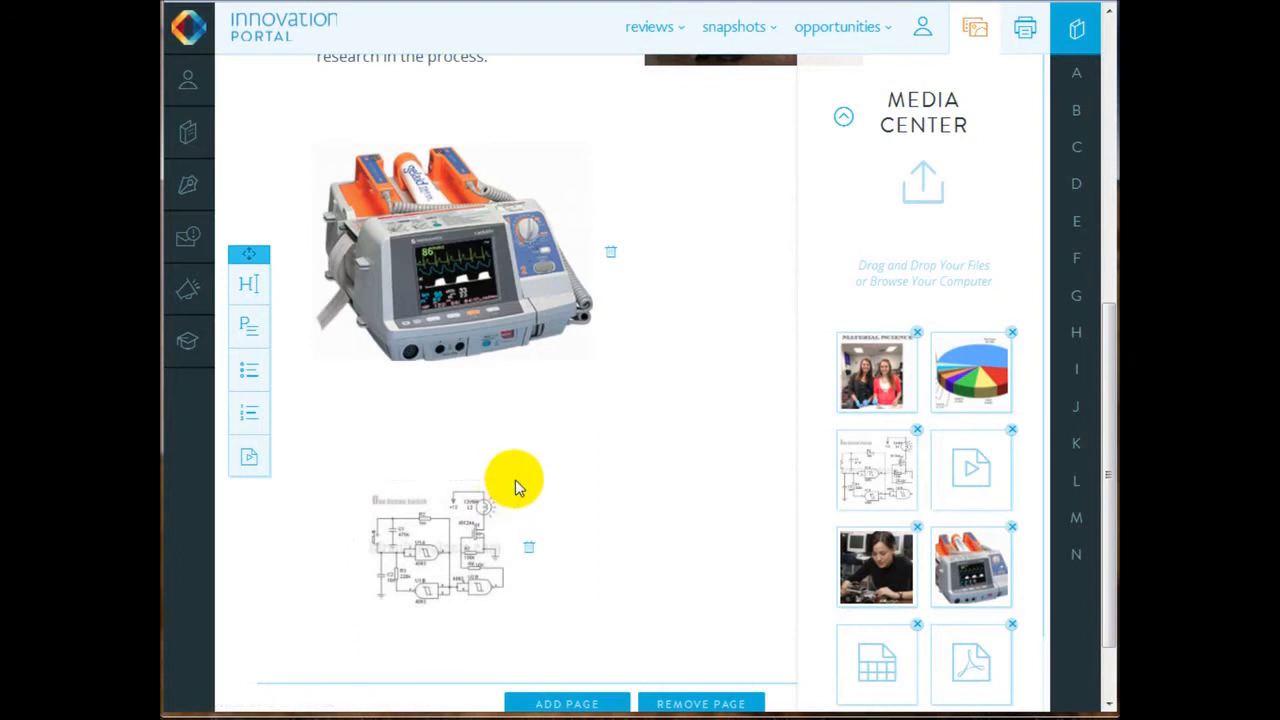
pyautogui.moveTo(515, 482); pyautogui.dragTo(603, 377)
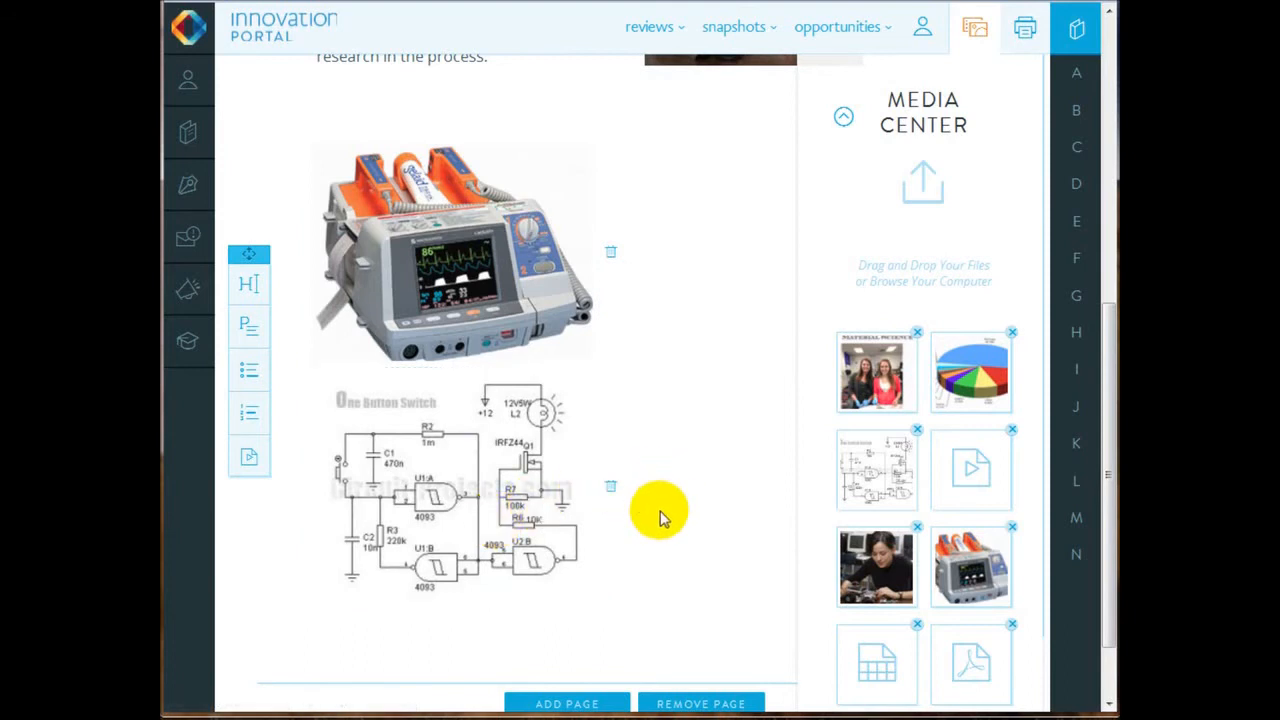
pyautogui.scroll(-2, 670, 505)
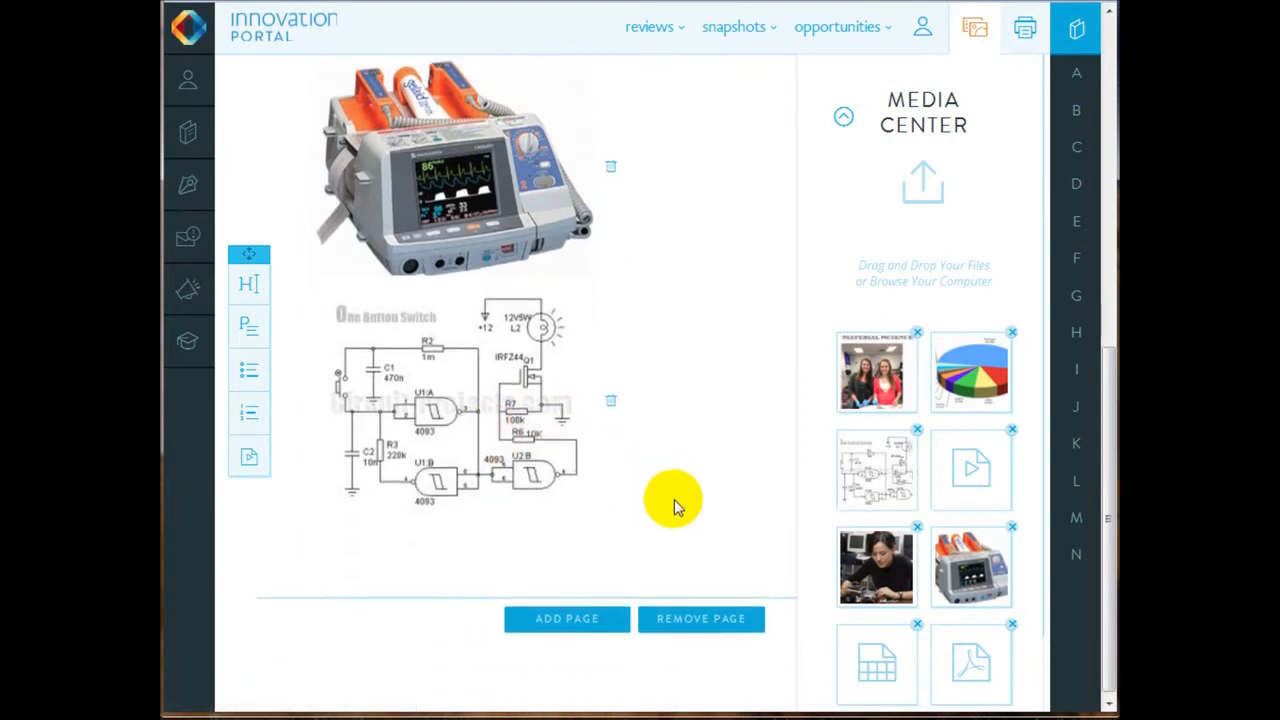
pyautogui.click(560, 620)
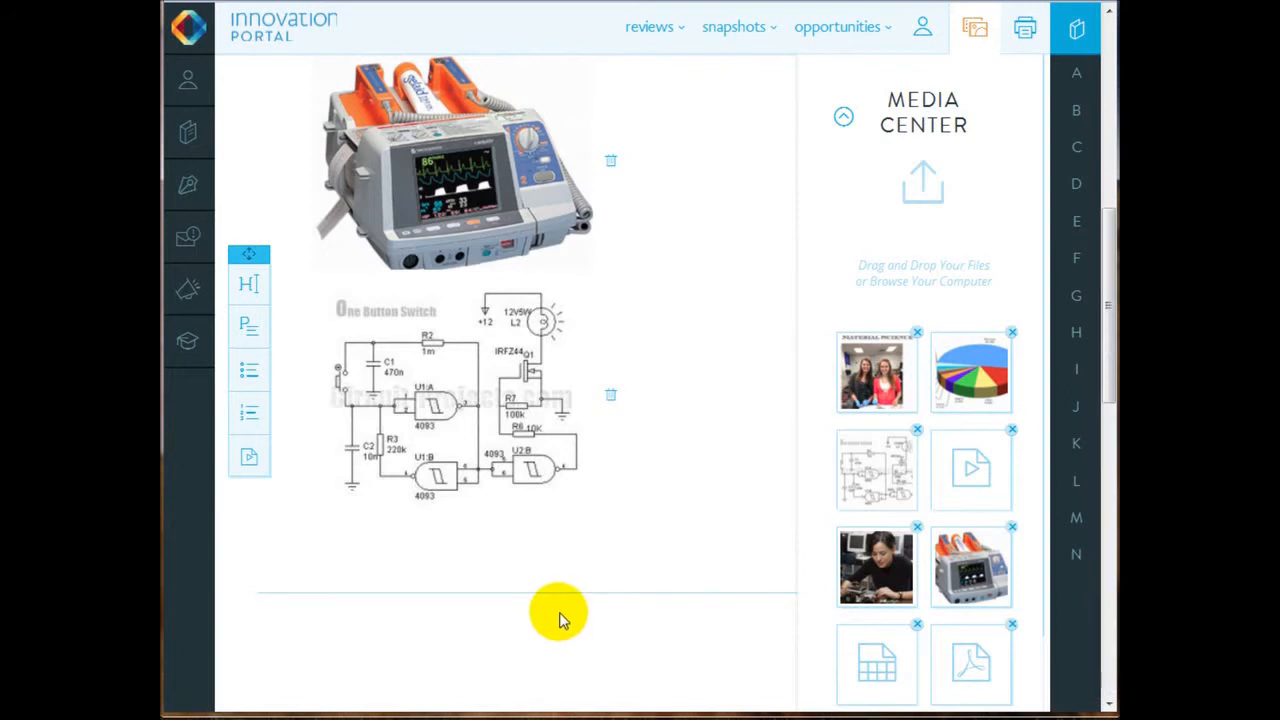
# Step: Insert the pie chart image near the upper left of the new page and enlarge it slightly
pyautogui.scroll(-4, 568, 610)
pyautogui.click(945, 645)
pyautogui.click(965, 585)
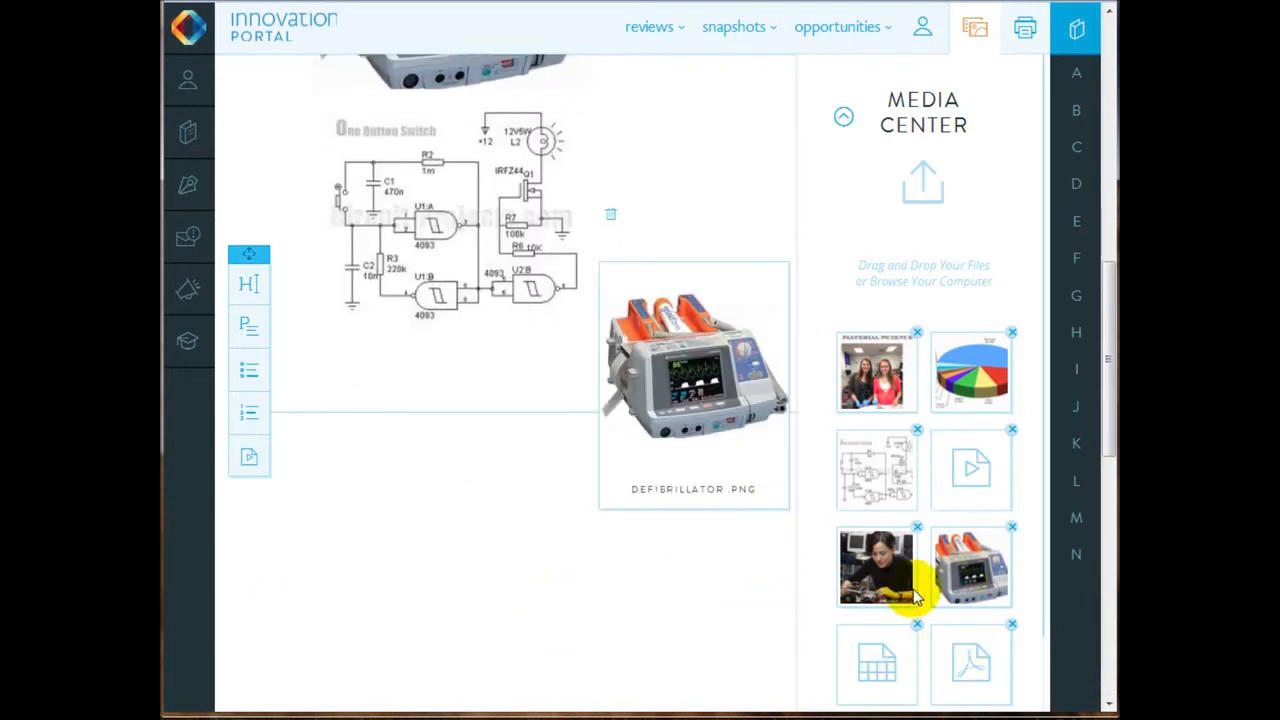
pyautogui.click(962, 474)
pyautogui.click(993, 395)
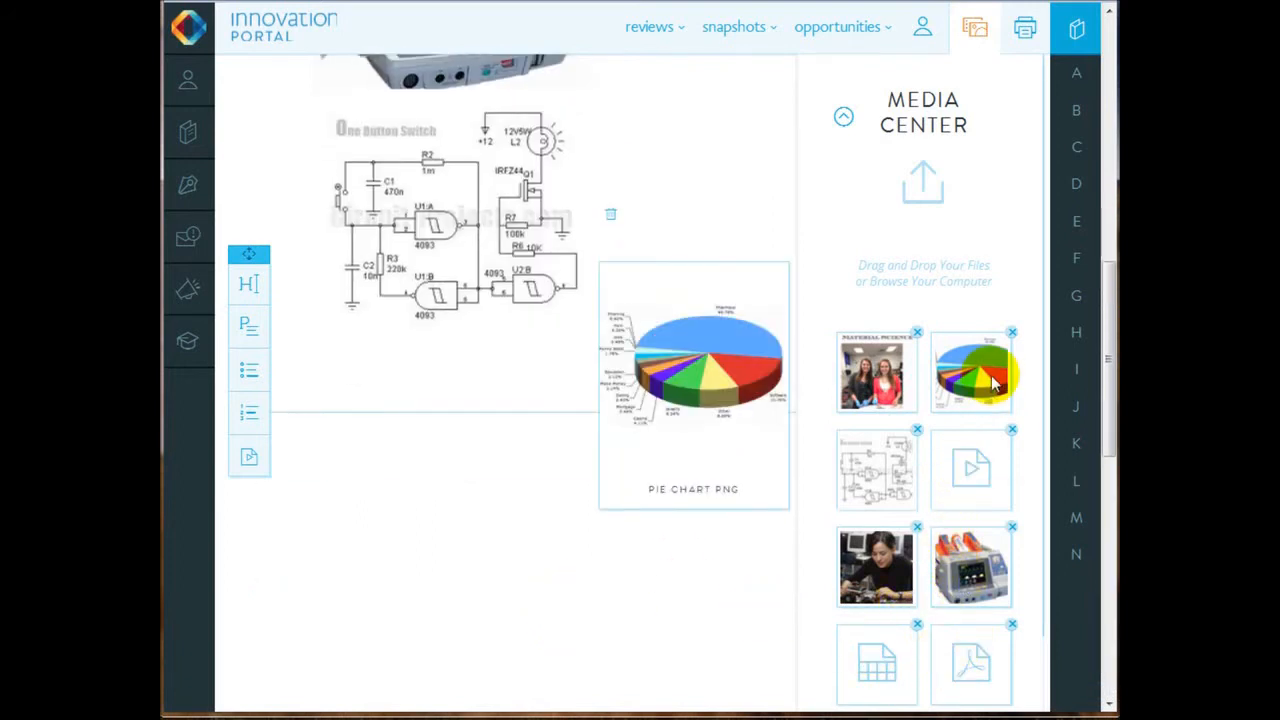
pyautogui.moveTo(990, 380); pyautogui.dragTo(331, 457)
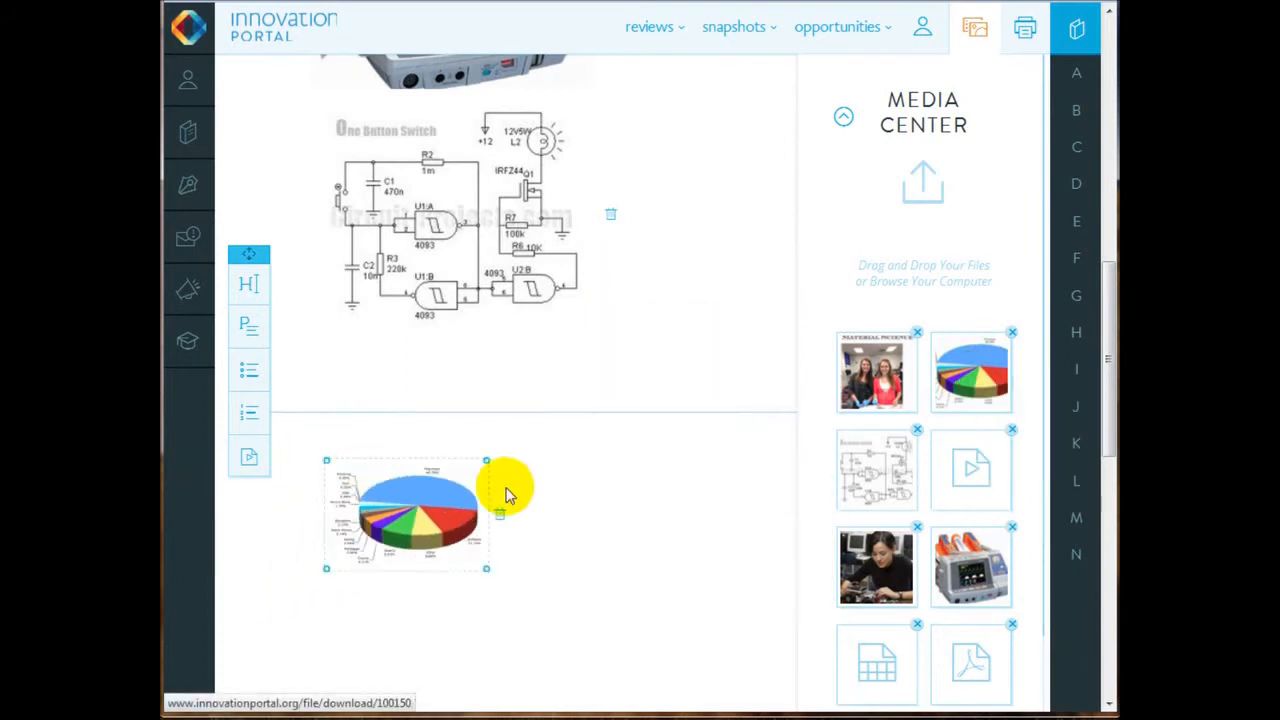
pyautogui.click(482, 568)
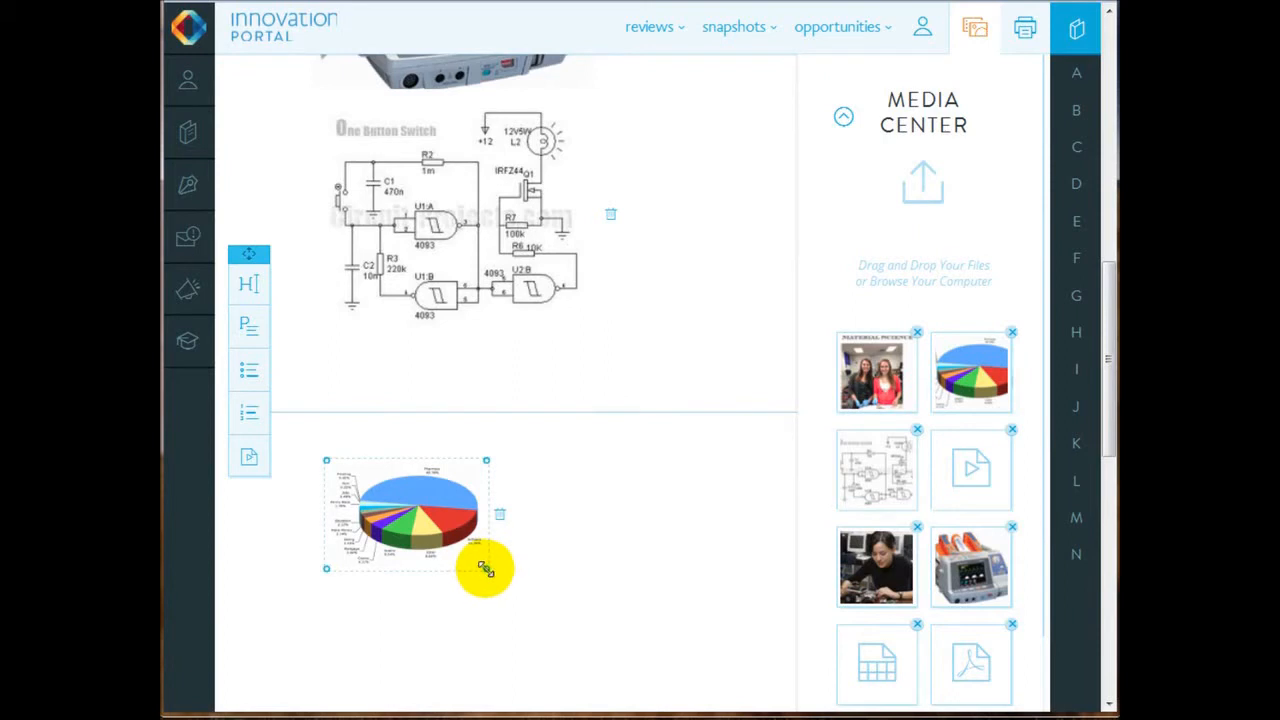
pyautogui.moveTo(485, 568); pyautogui.dragTo(523, 600)
# Step: Add a default paragraph on the second page, narrow its box to about half its width, and place it to the right of the pie chart
pyautogui.moveTo(248, 326); pyautogui.dragTo(600, 465)
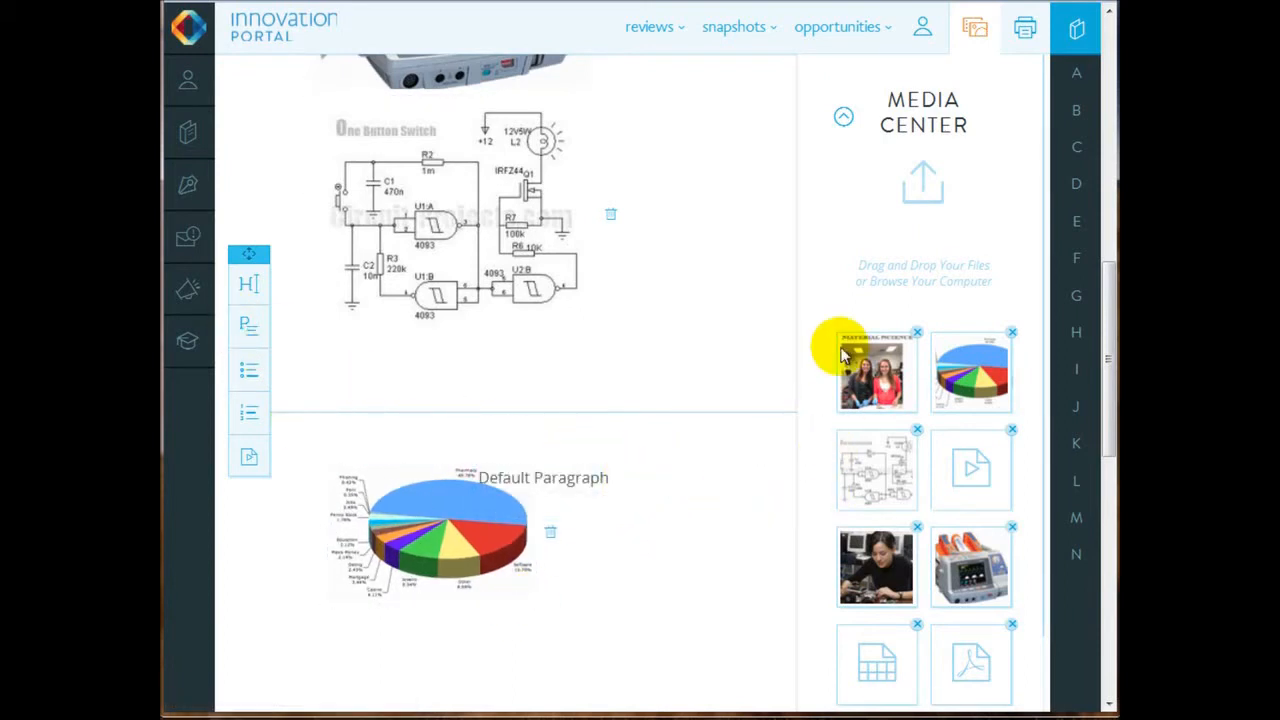
pyautogui.click(977, 25)
pyautogui.click(573, 470)
pyautogui.moveTo(574, 469); pyautogui.dragTo(606, 483)
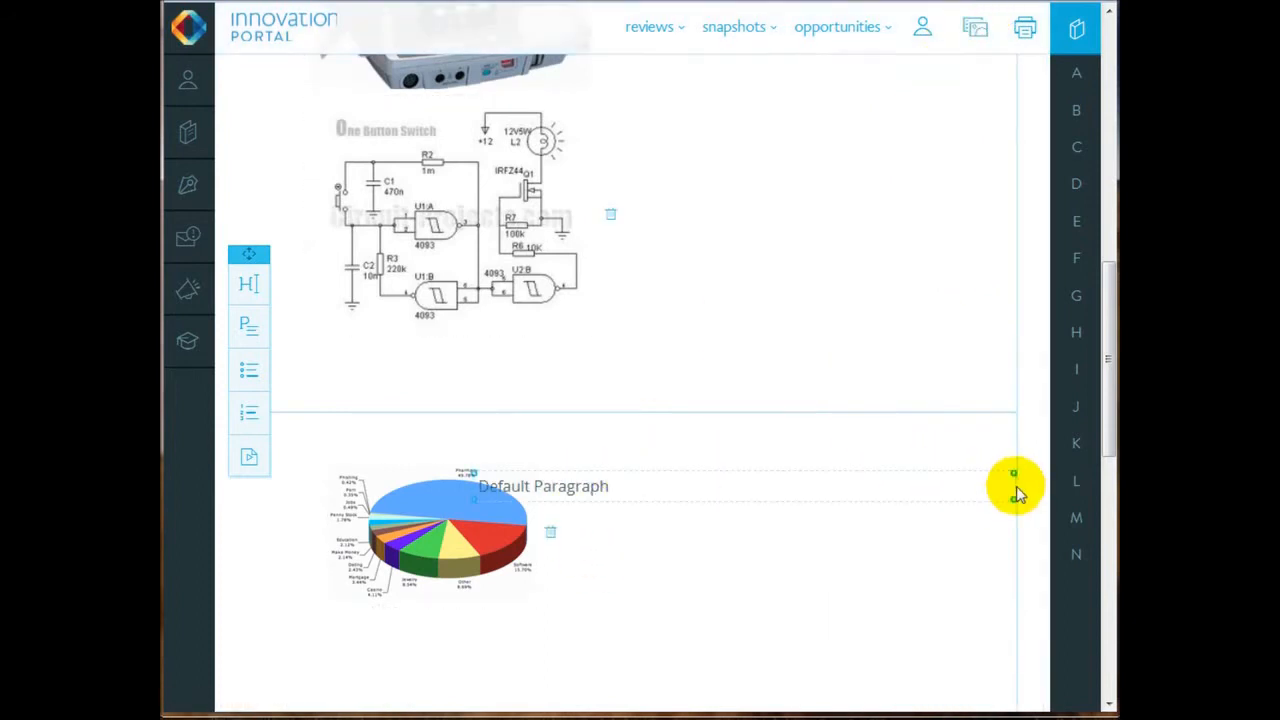
pyautogui.moveTo(1014, 486); pyautogui.dragTo(740, 500)
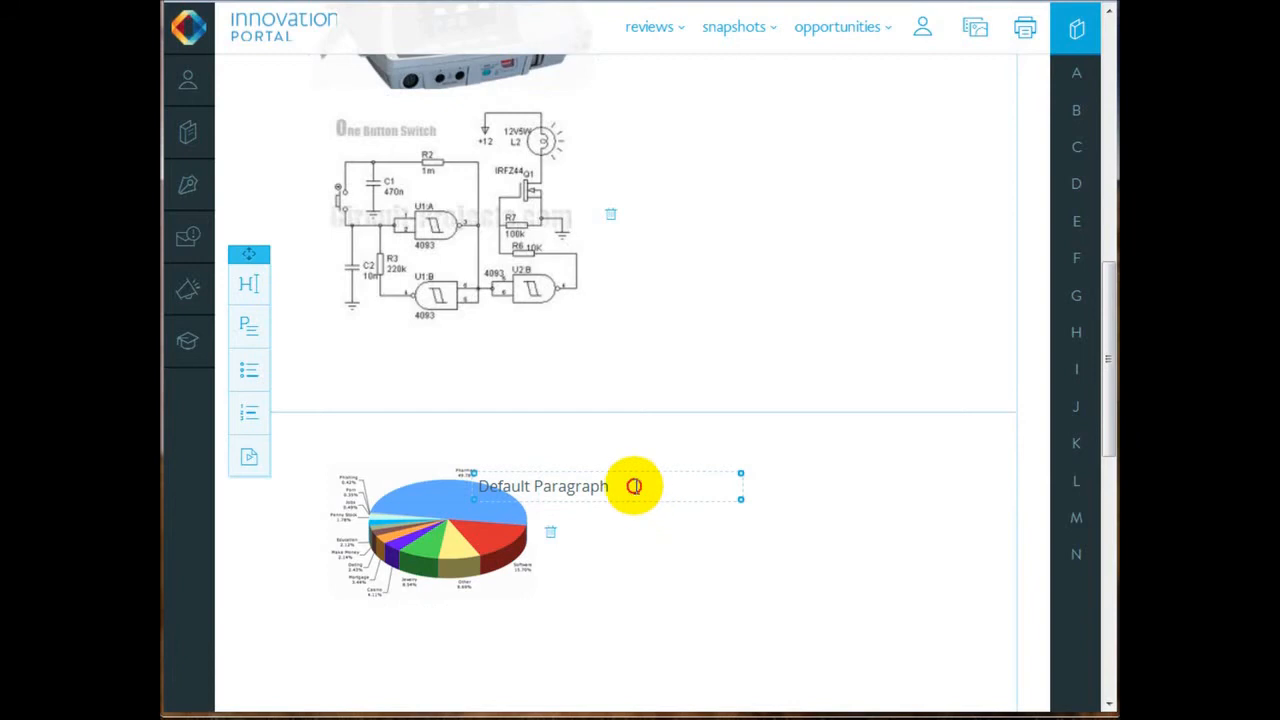
pyautogui.moveTo(634, 486); pyautogui.dragTo(755, 505)
# Step: Shift the robot photo on the first page slightly to the right and delete the "Add text here directly" paragraph
pyautogui.scroll(5, 743, 334)
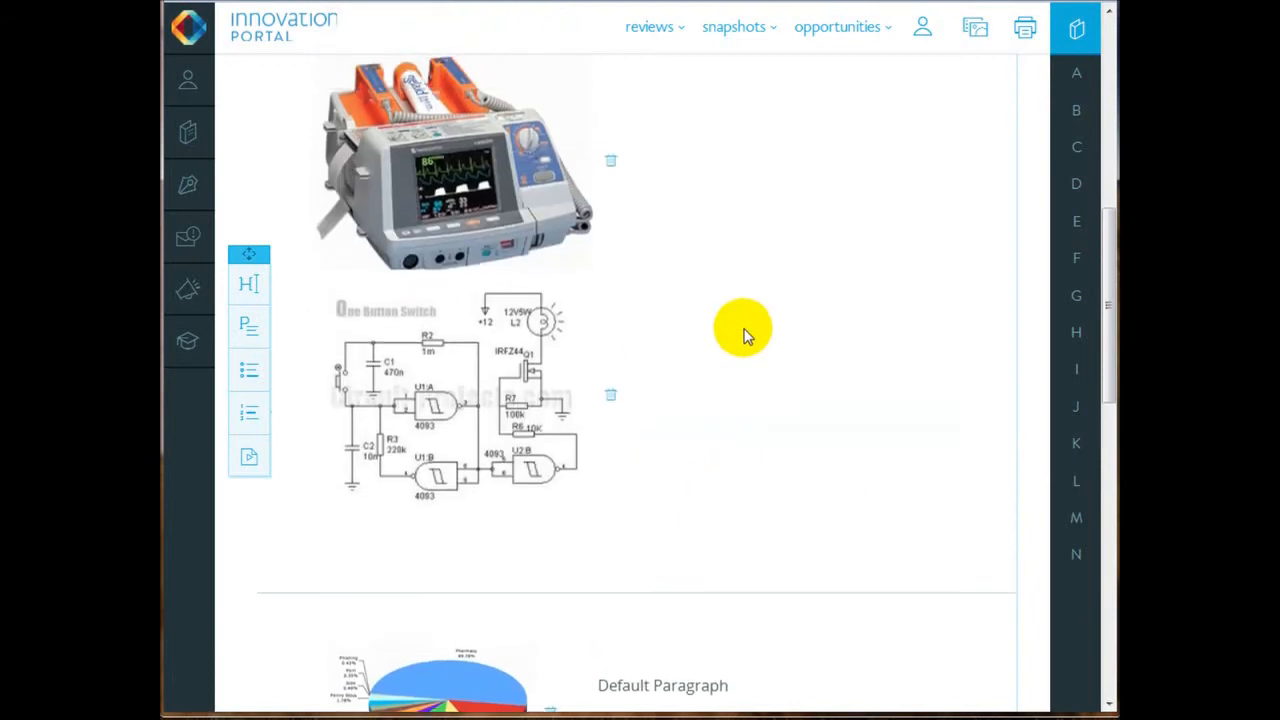
pyautogui.scroll(3, 743, 334)
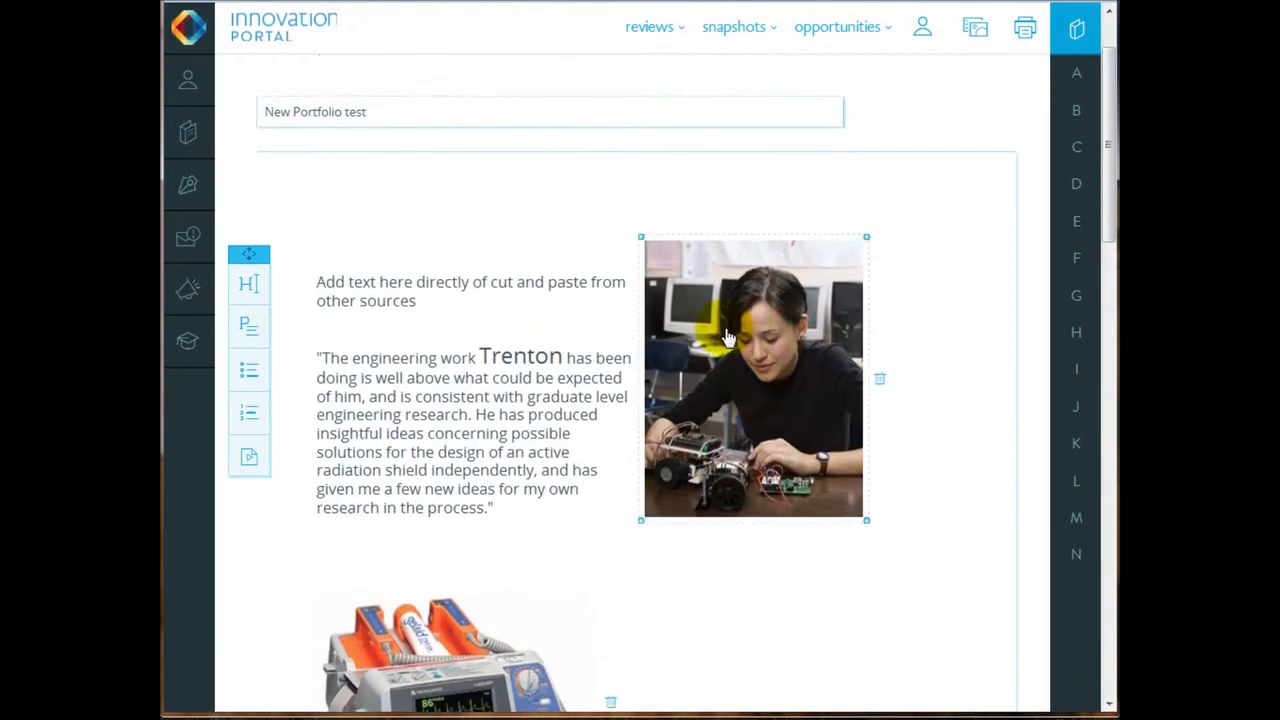
pyautogui.click(483, 300)
pyautogui.moveTo(705, 300); pyautogui.dragTo(674, 306)
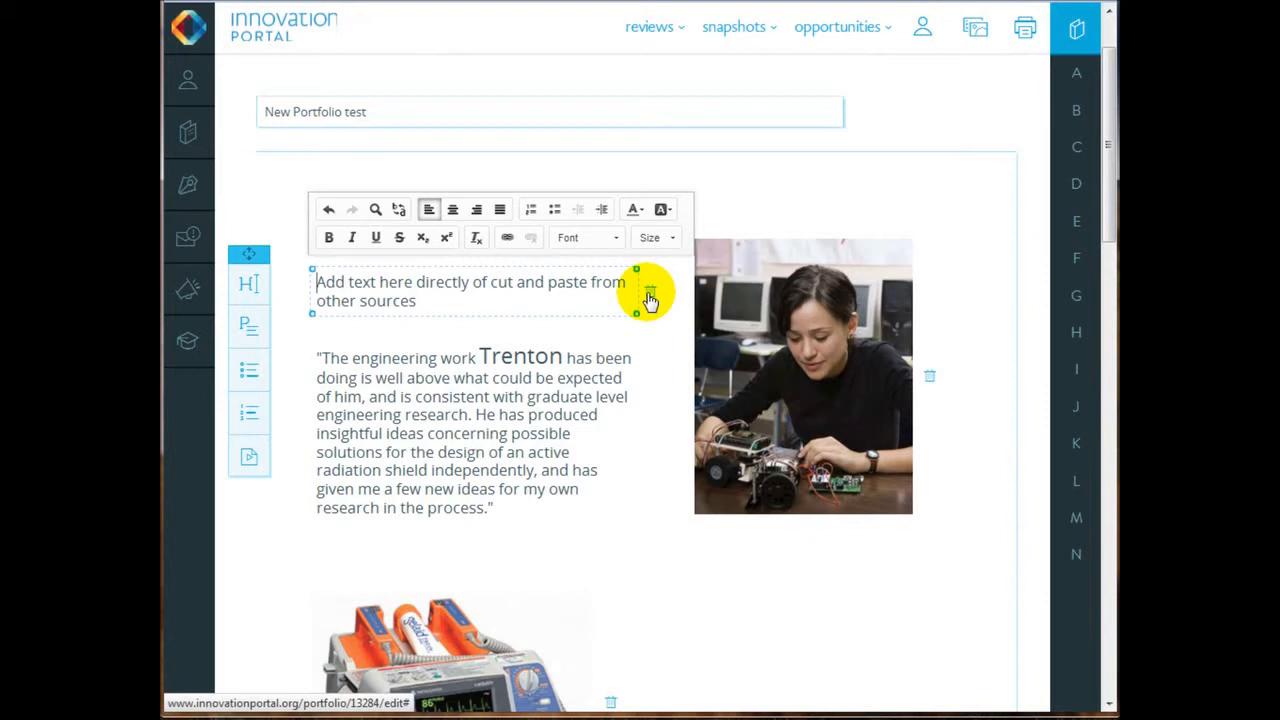
pyautogui.click(650, 298)
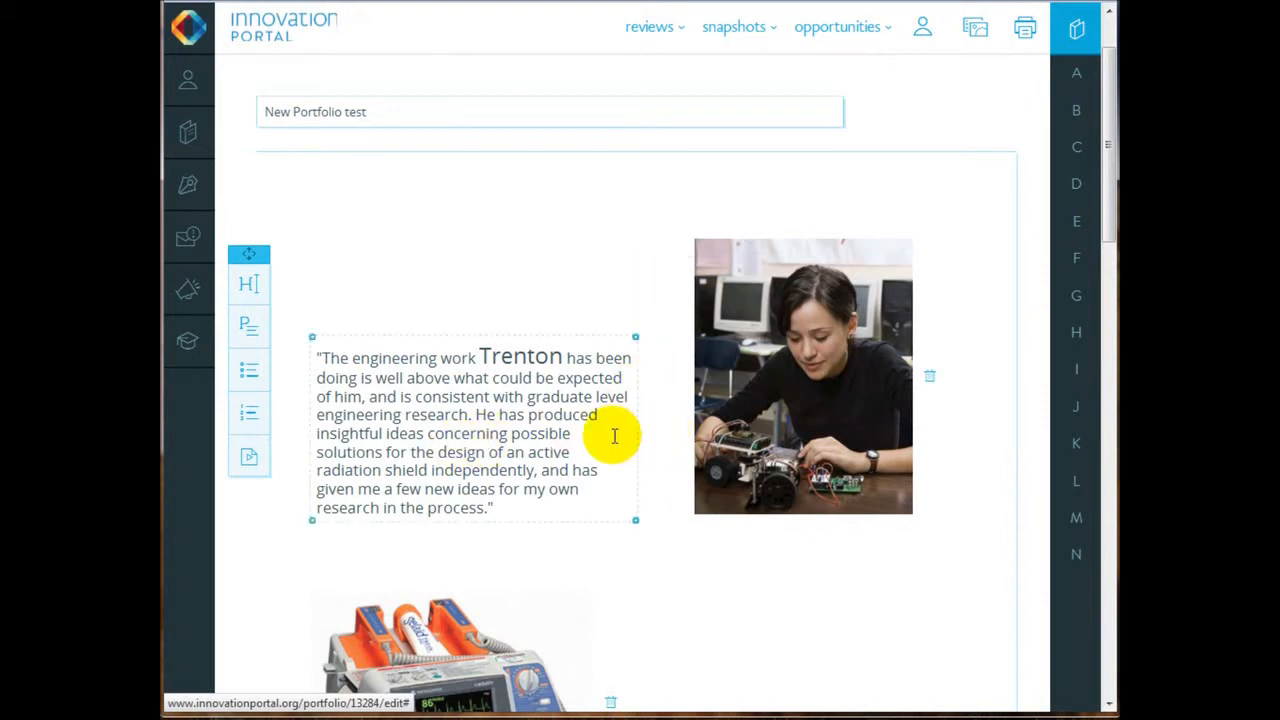
# Step: Delete the quotation about the engineering work from the first page
pyautogui.moveTo(529, 409); pyautogui.dragTo(540, 273)
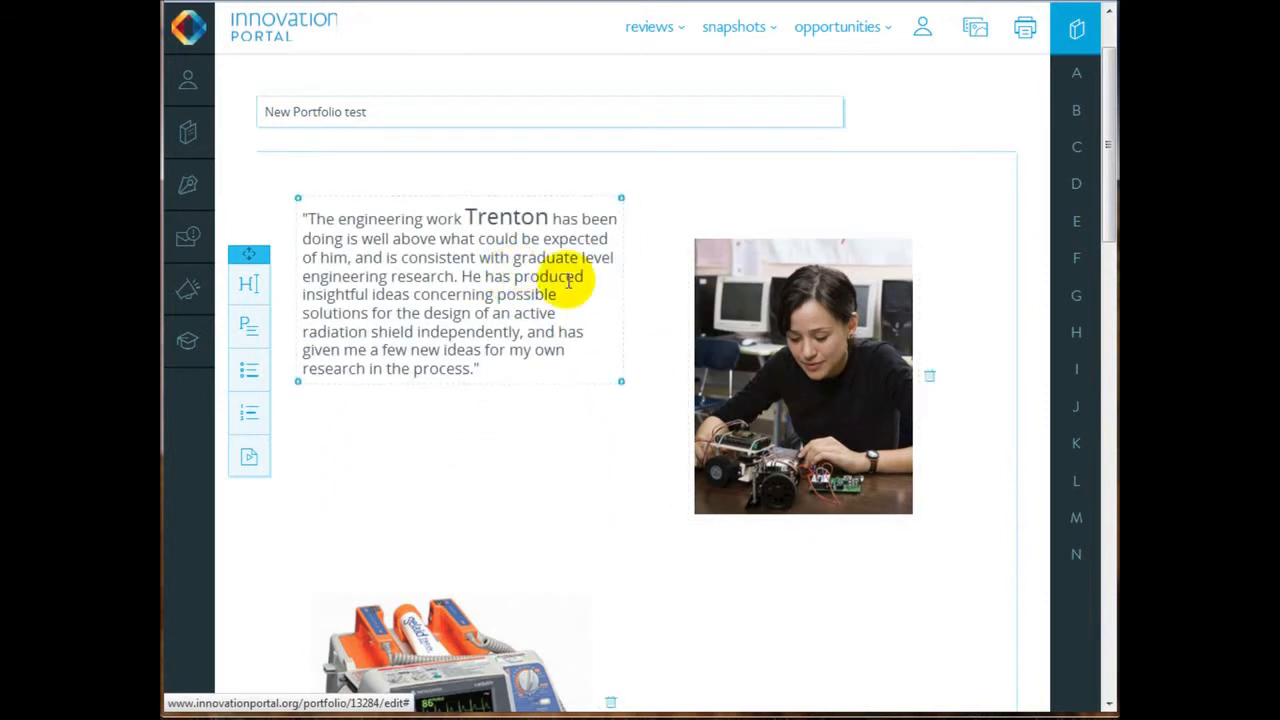
pyautogui.click(591, 291)
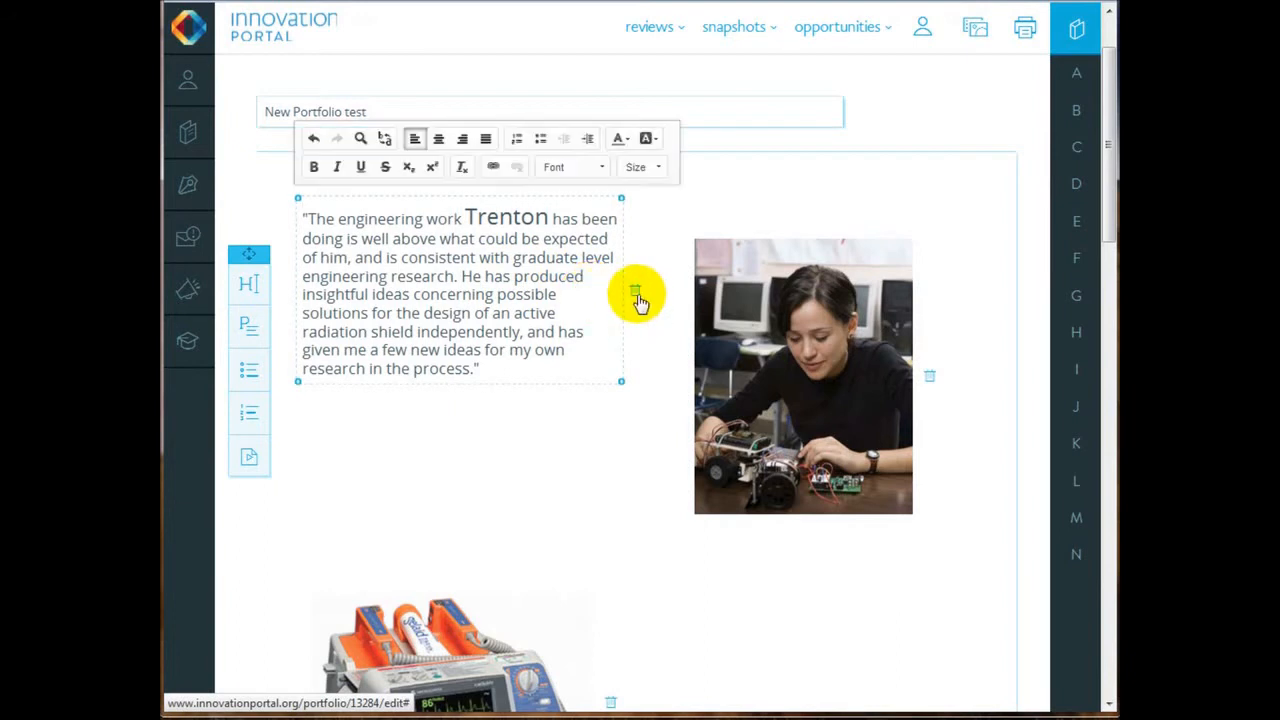
pyautogui.click(636, 296)
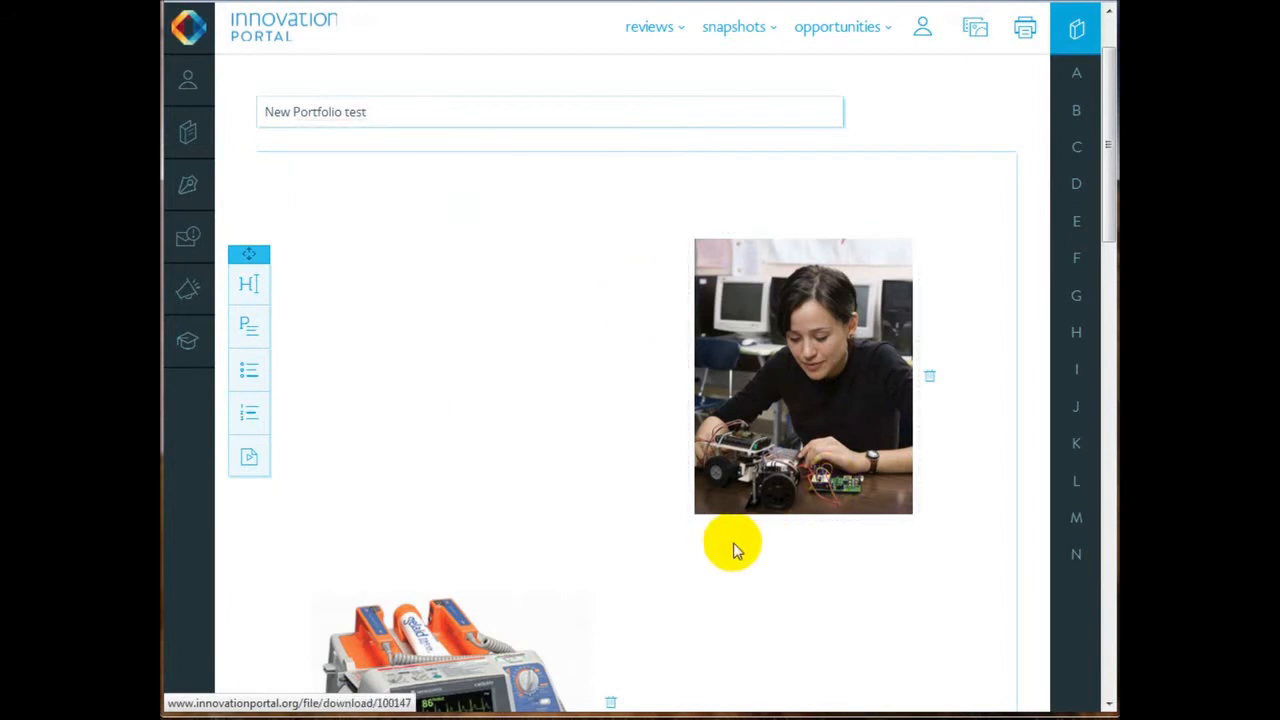
# Step: Move the robot photo on the first page close to the page's right border
pyautogui.scroll(-2, 734, 546)
pyautogui.scroll(-7, 712, 540)
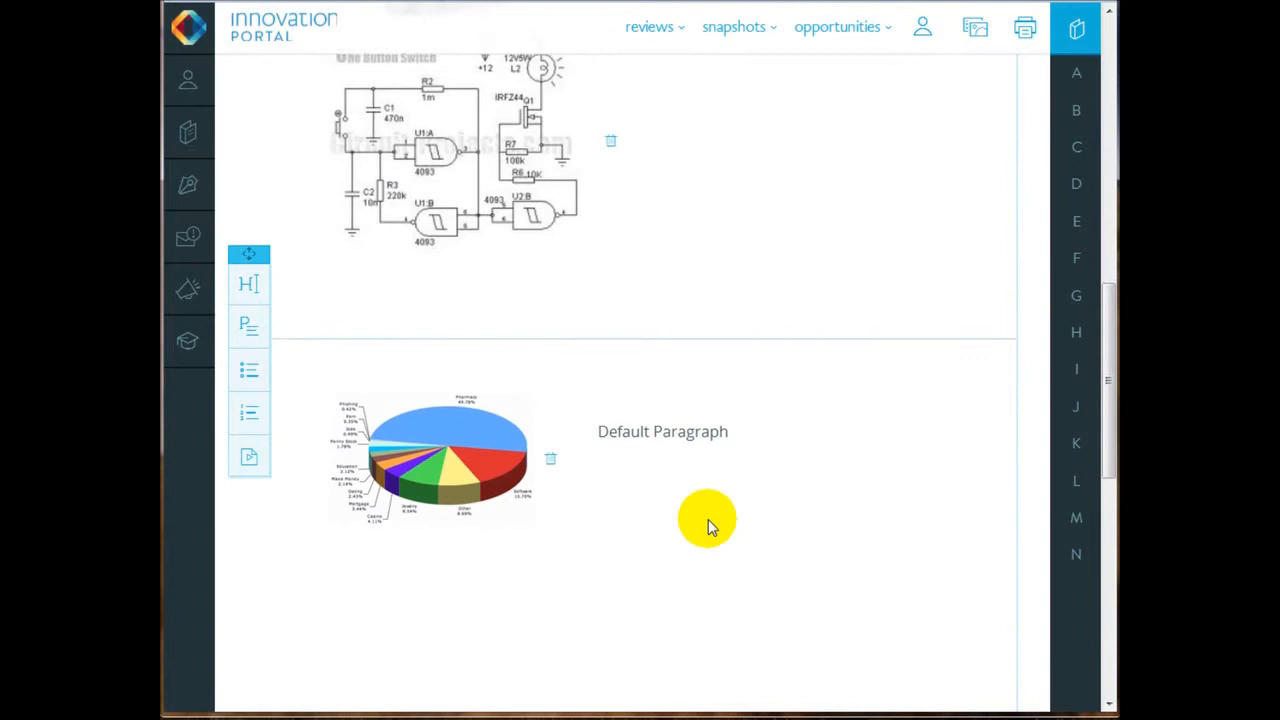
pyautogui.scroll(10, 708, 519)
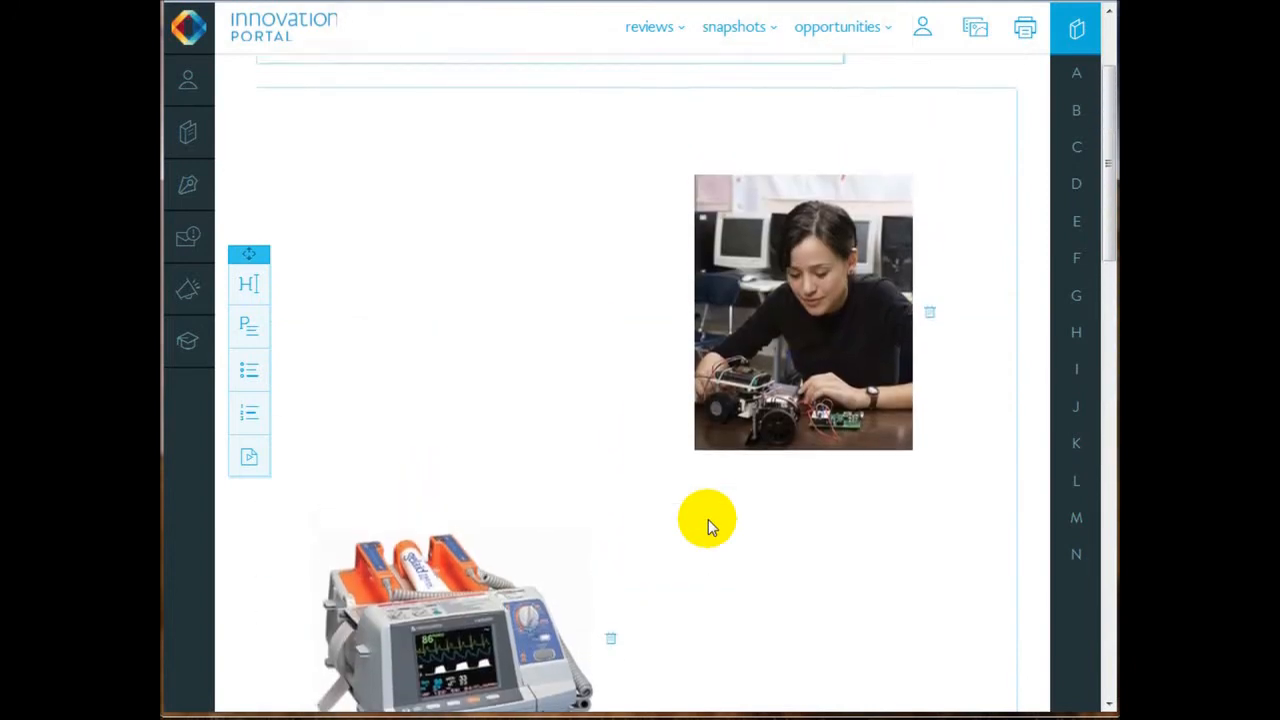
pyautogui.moveTo(797, 453); pyautogui.dragTo(880, 477)
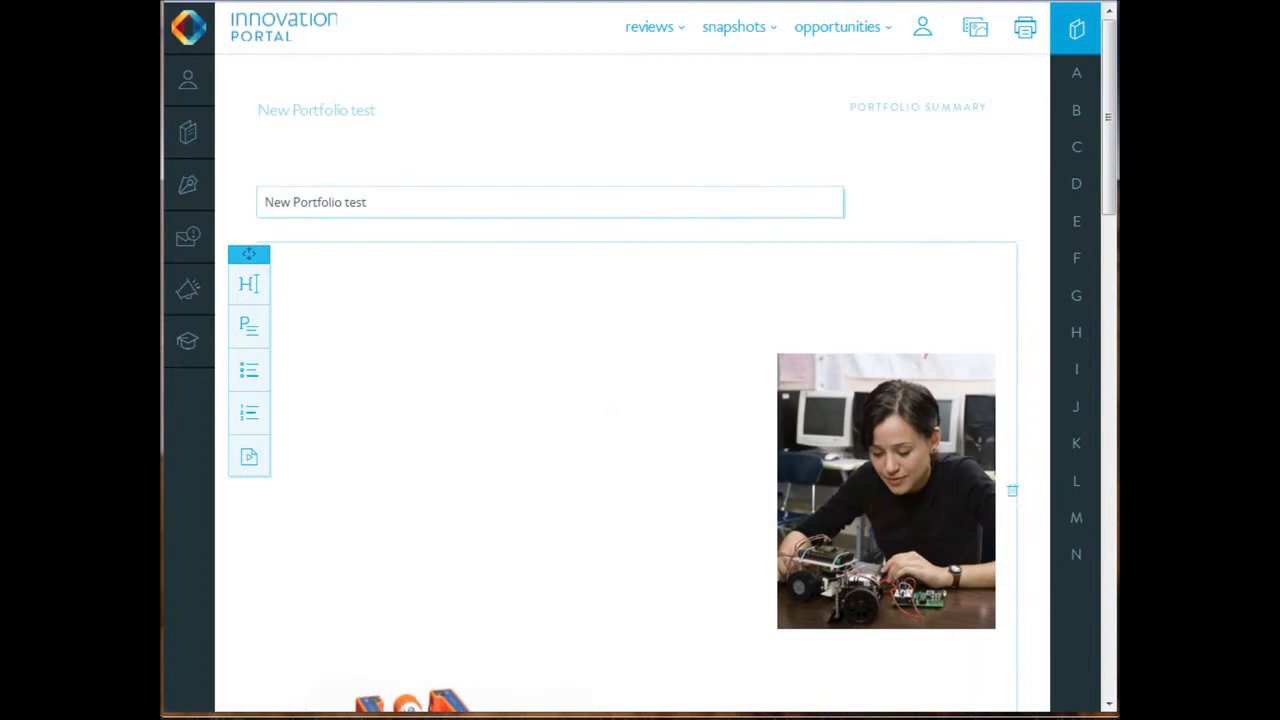
# Step: Bring up the browser window with the Aqua Bouy Life Jacket YouTube video, copy the video's URL, and move the window out of the way
pyautogui.moveTo(1279, 262); pyautogui.dragTo(791, 231)
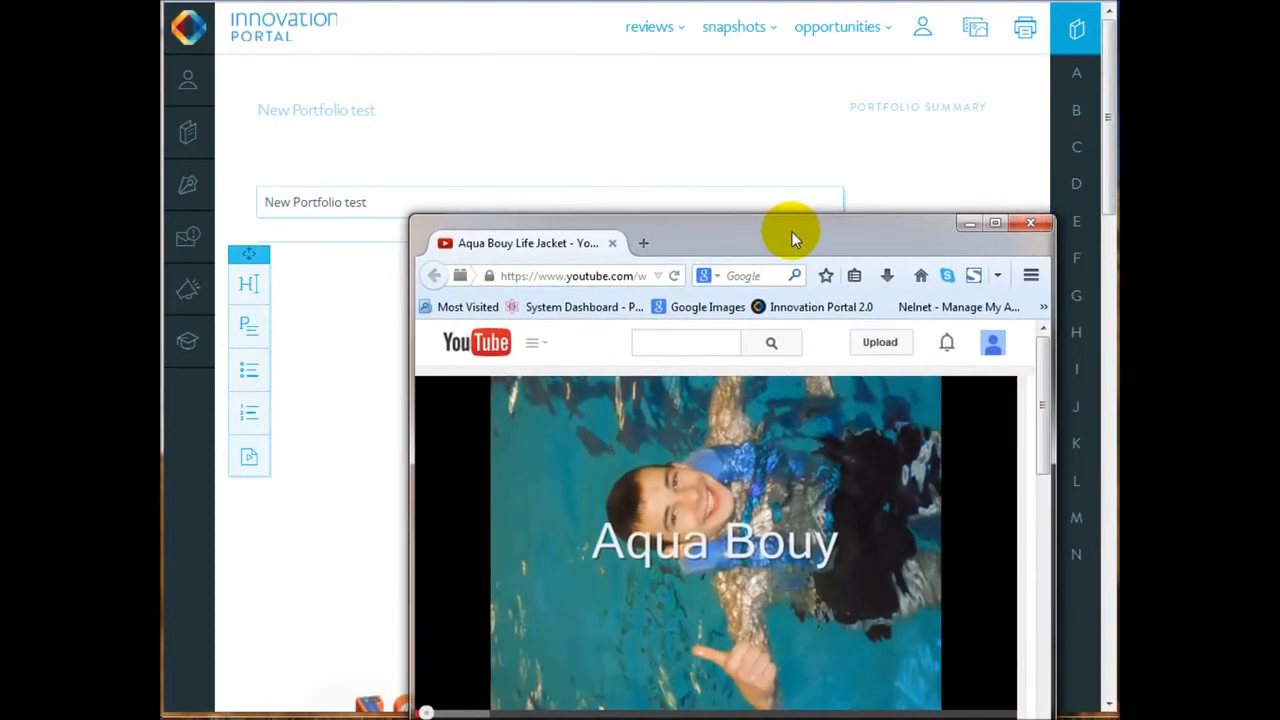
pyautogui.moveTo(791, 231); pyautogui.dragTo(744, 169)
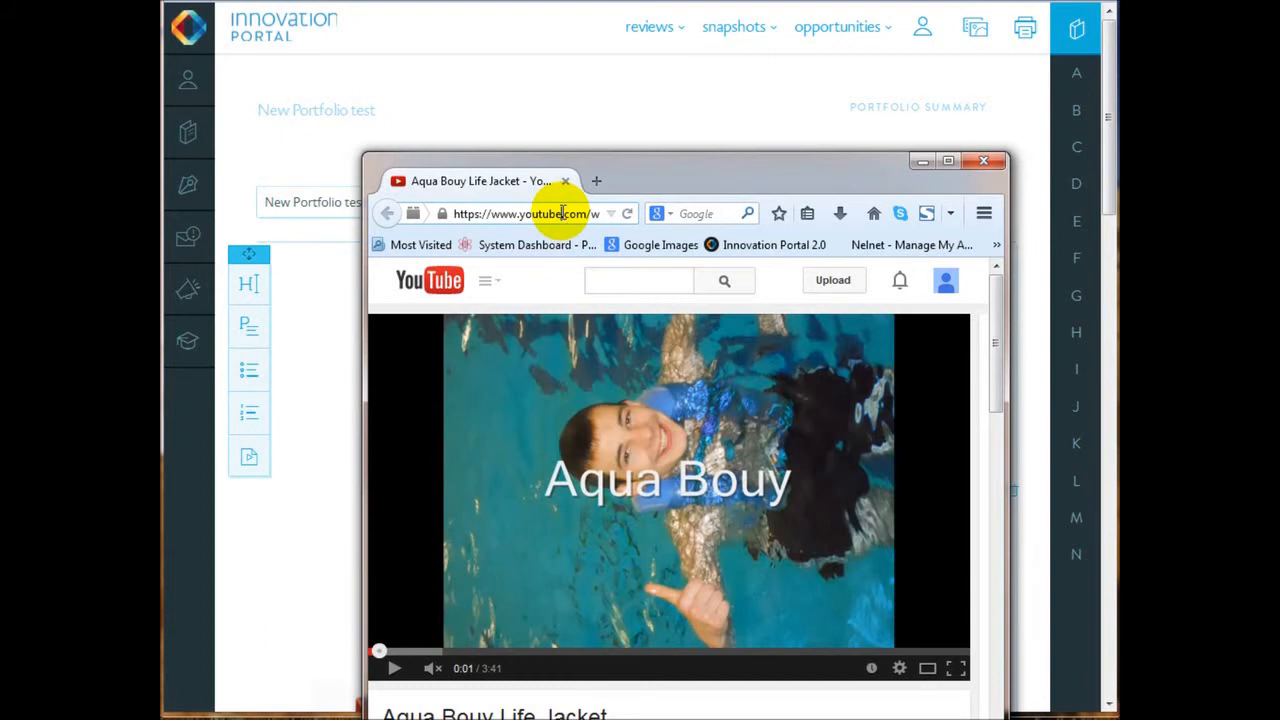
pyautogui.click(563, 212)
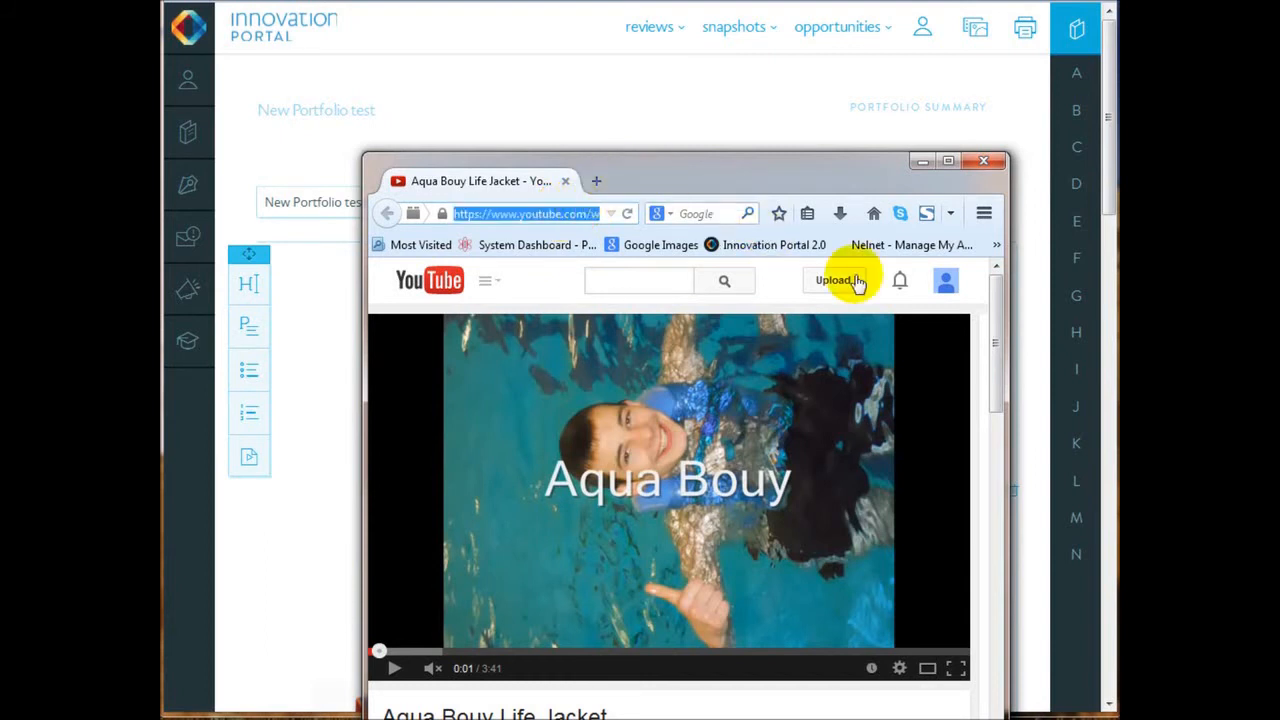
pyautogui.moveTo(763, 162); pyautogui.dragTo(936, 186)
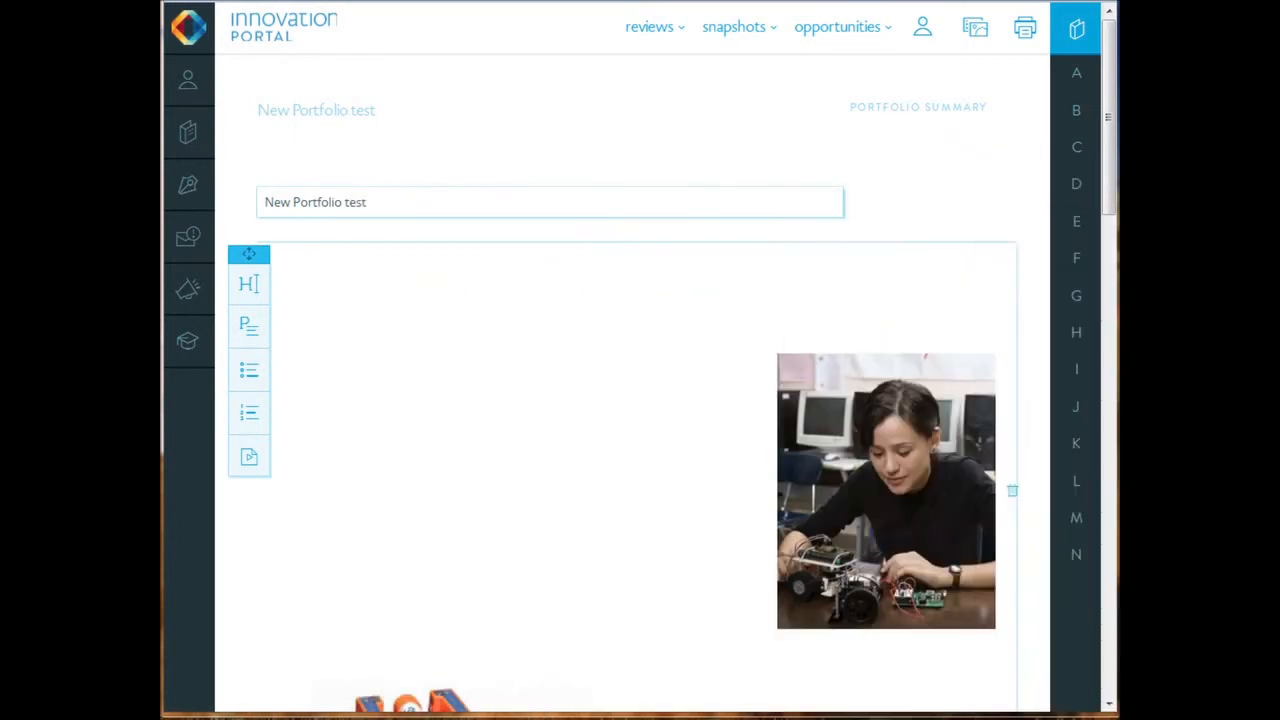
# Step: Embed the copied YouTube video on the portfolio's first page and narrow its box so it fits left of the robot photo
pyautogui.moveTo(247, 464); pyautogui.dragTo(359, 347)
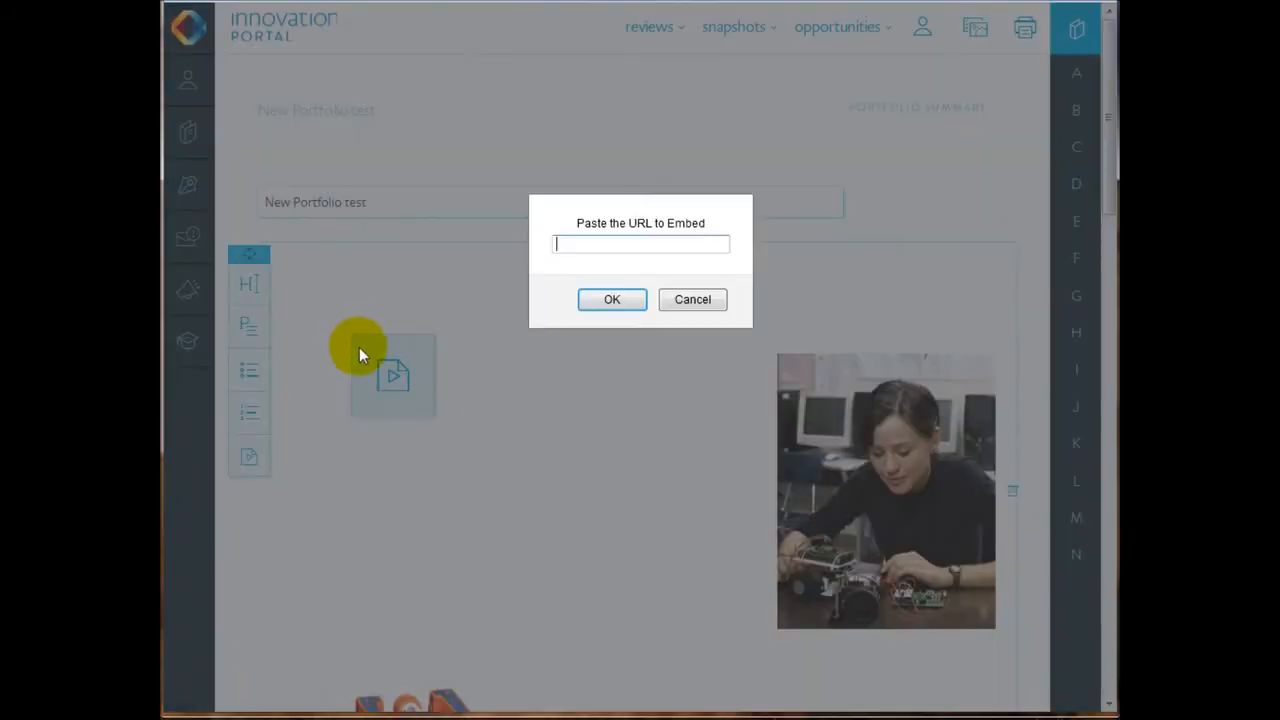
pyautogui.hotkey('ctrl', 'v')
pyautogui.click(590, 301)
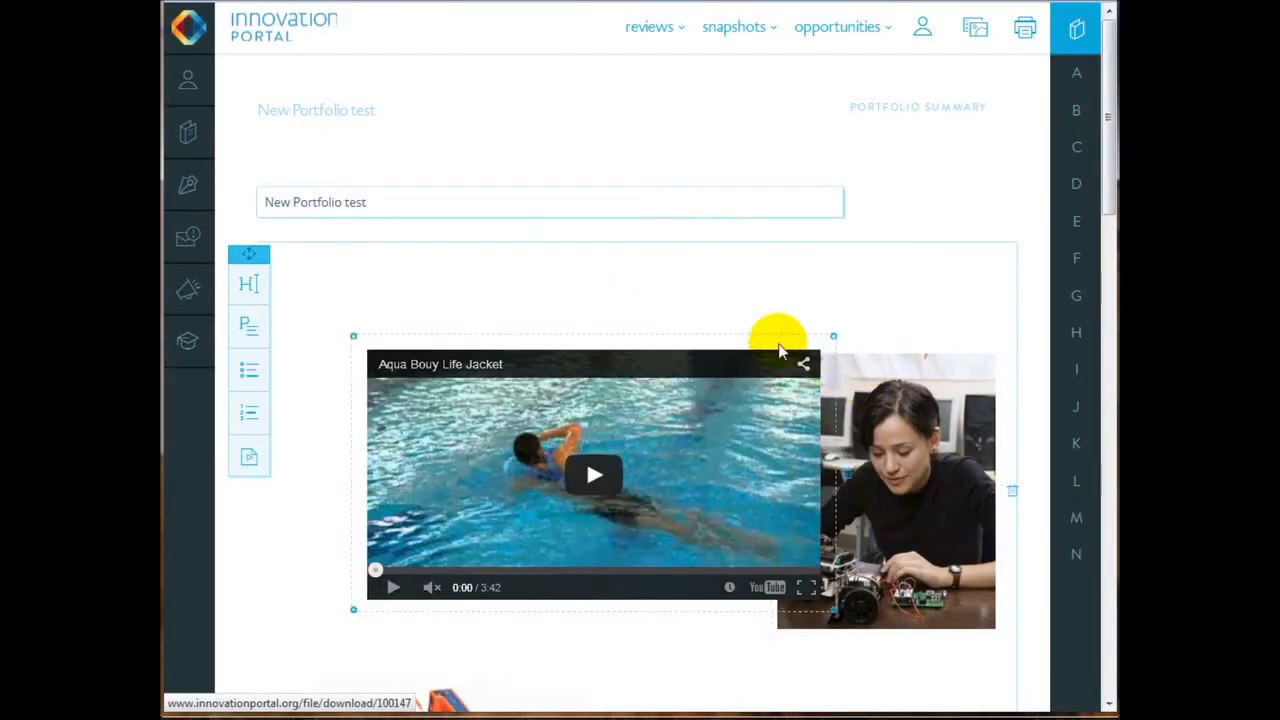
pyautogui.moveTo(714, 344); pyautogui.dragTo(645, 285)
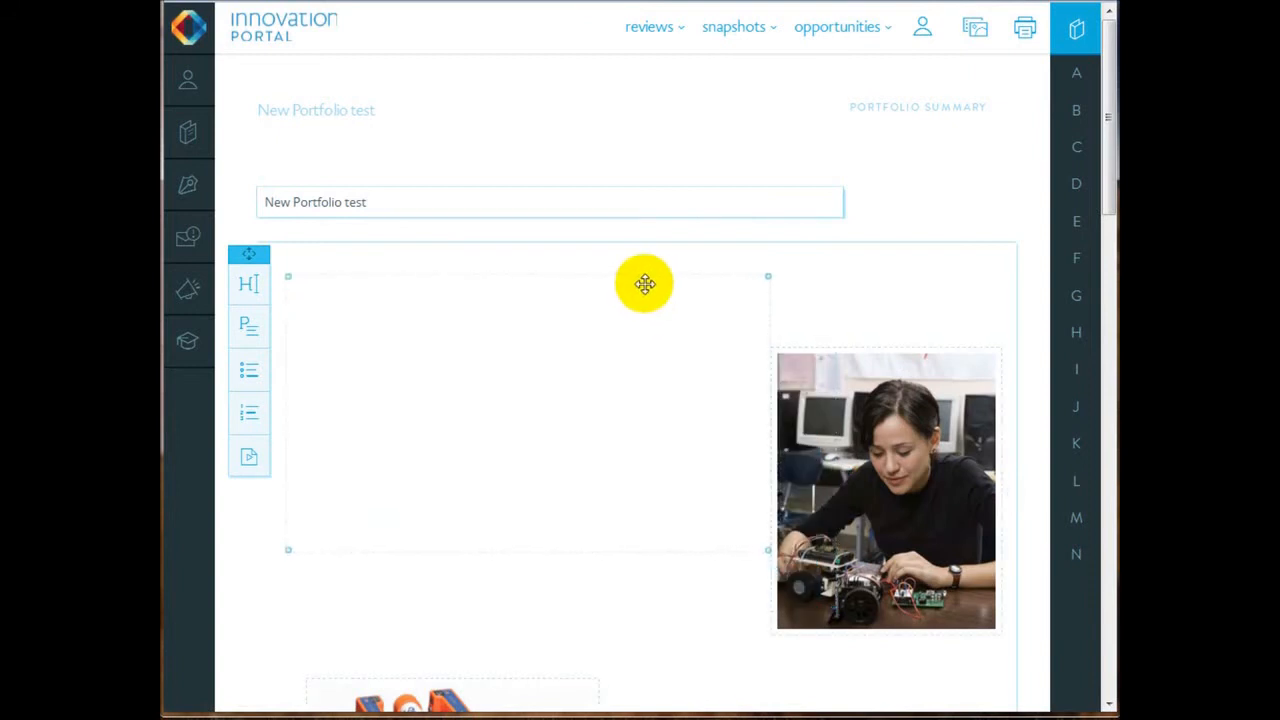
pyautogui.moveTo(765, 275); pyautogui.dragTo(630, 295)
# Step: Move the robot photo up beside the embedded video and shrink it to about 70% of its size
pyautogui.click(850, 440)
pyautogui.moveTo(850, 440); pyautogui.dragTo(750, 400)
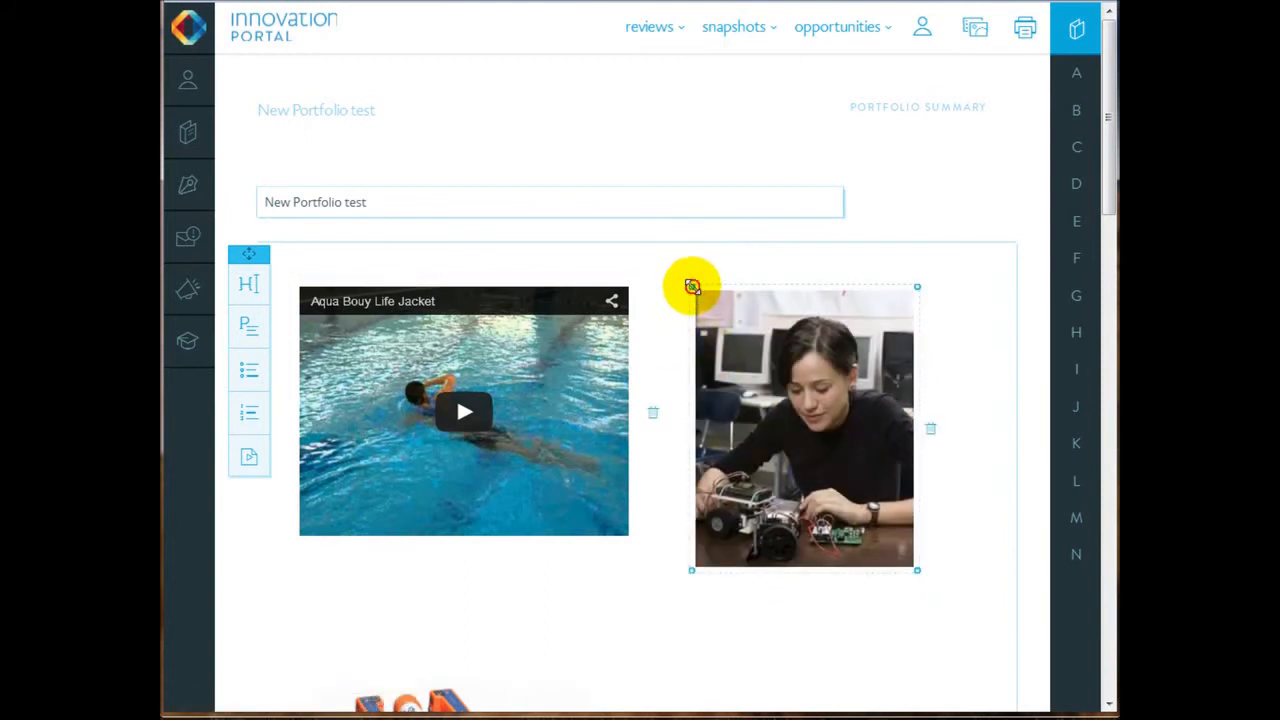
pyautogui.moveTo(692, 287); pyautogui.dragTo(756, 291)
# Step: Play the embedded Aqua Bouy Life Jacket video and delete it from the first page
pyautogui.click(528, 310)
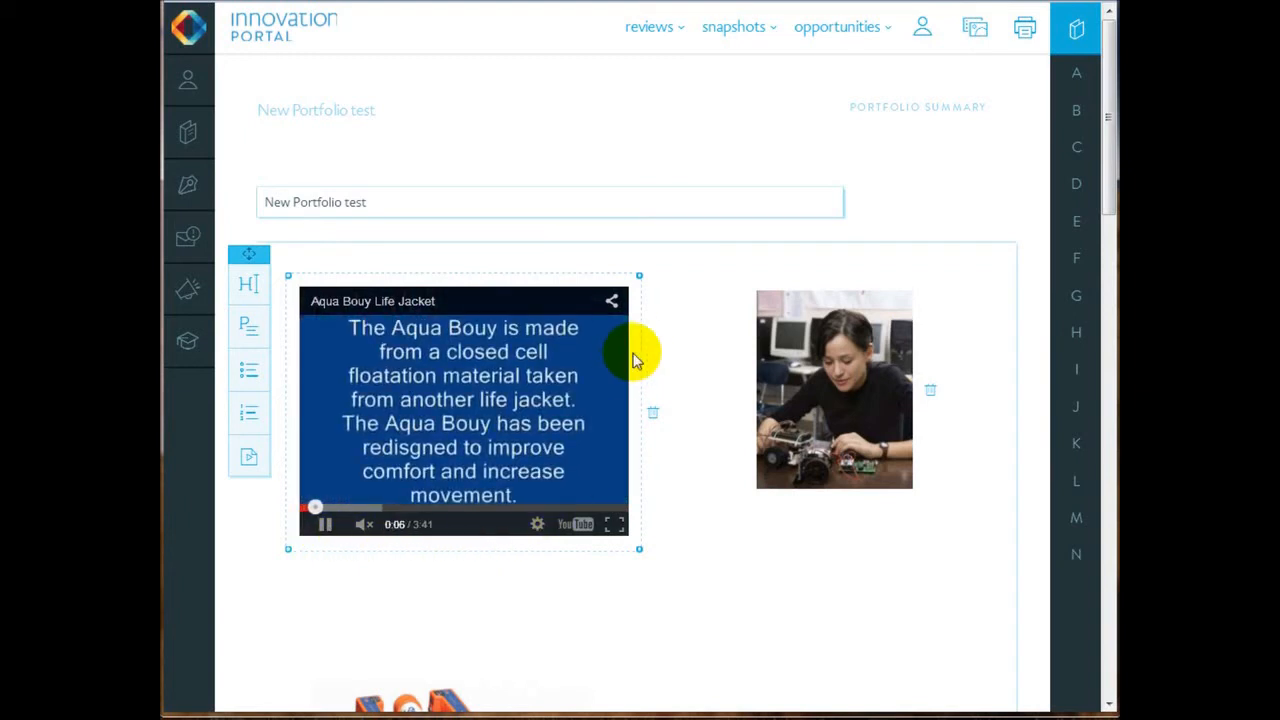
pyautogui.moveTo(630, 345)
pyautogui.mouseDown()
pyautogui.moveTo(637, 426)
pyautogui.moveTo(638, 347)
pyautogui.mouseUp()
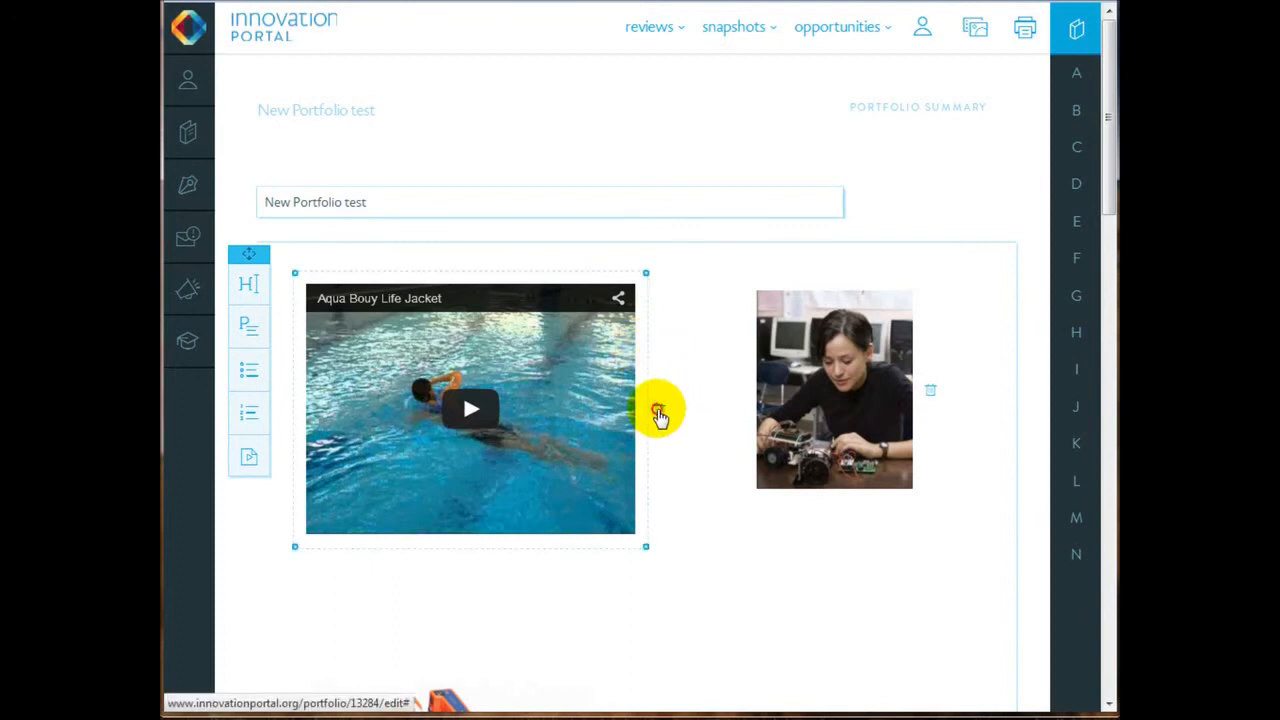
pyautogui.click(657, 411)
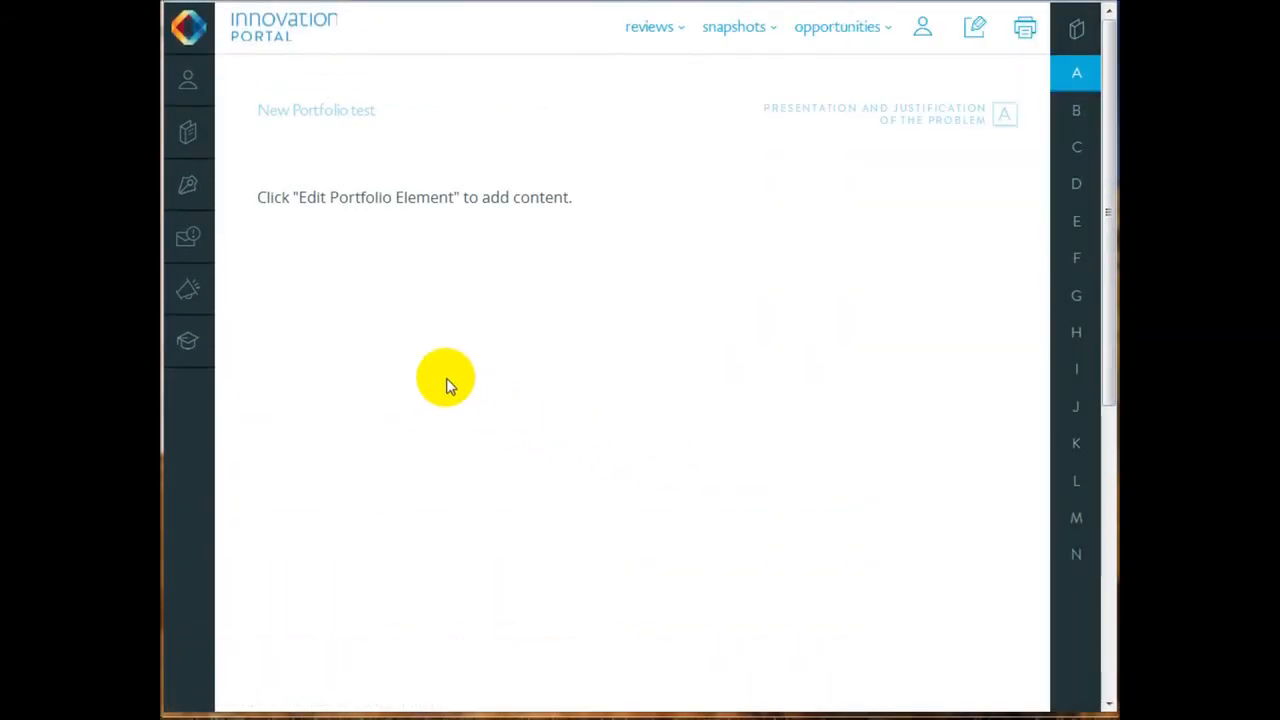
# Step: Examine Element A's rubric descriptions for scores 4, 3 and 2 and its checklist of what to offer the portfolio's reviewers
pyautogui.moveTo(1064, 84)
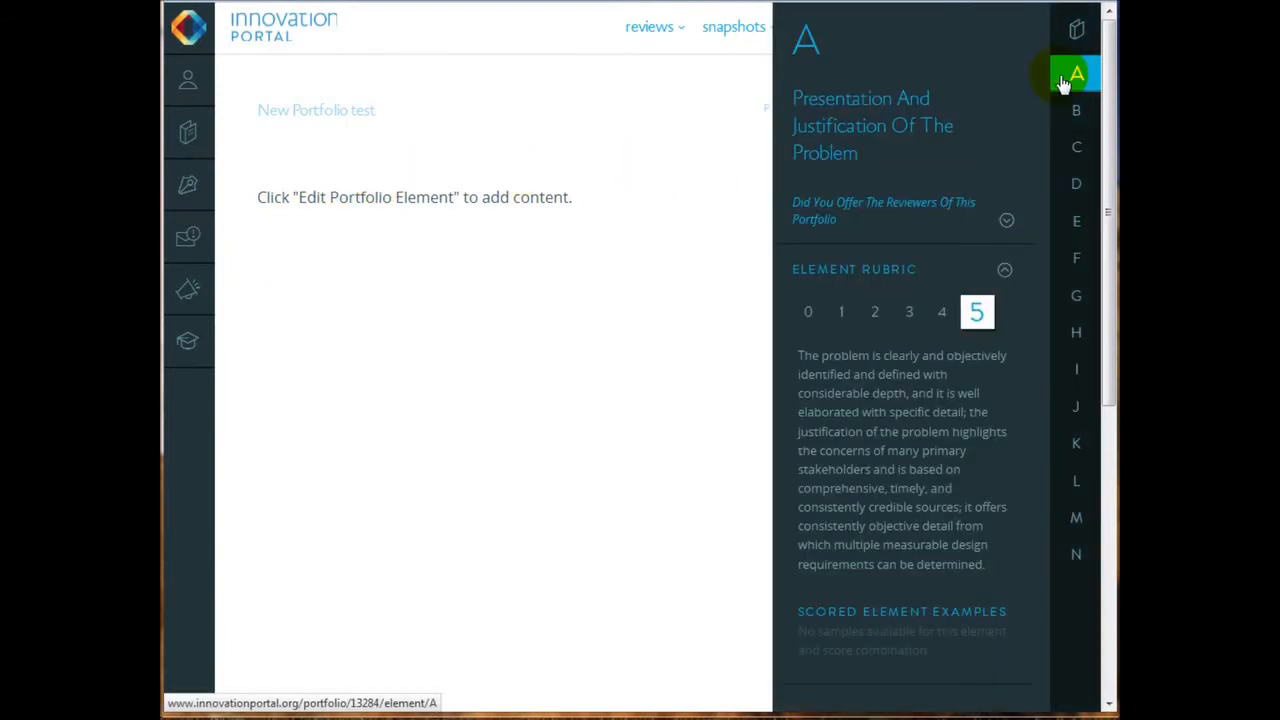
pyautogui.click(942, 316)
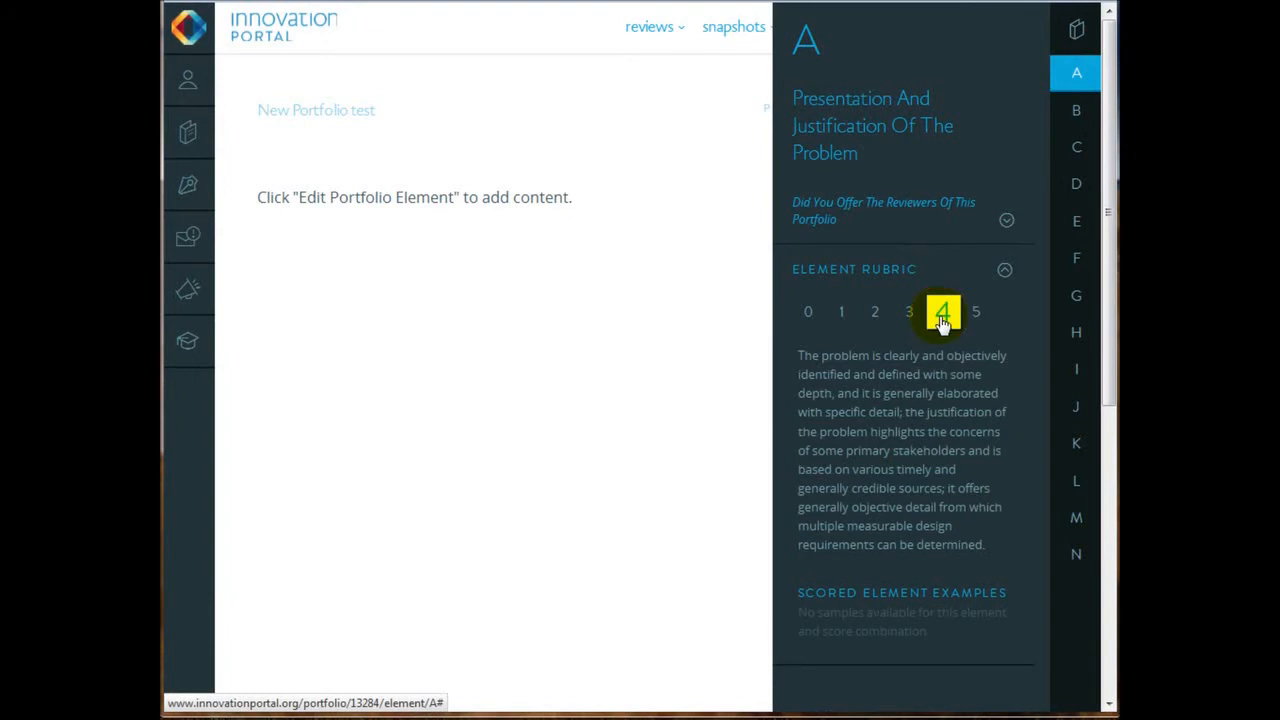
pyautogui.click(909, 315)
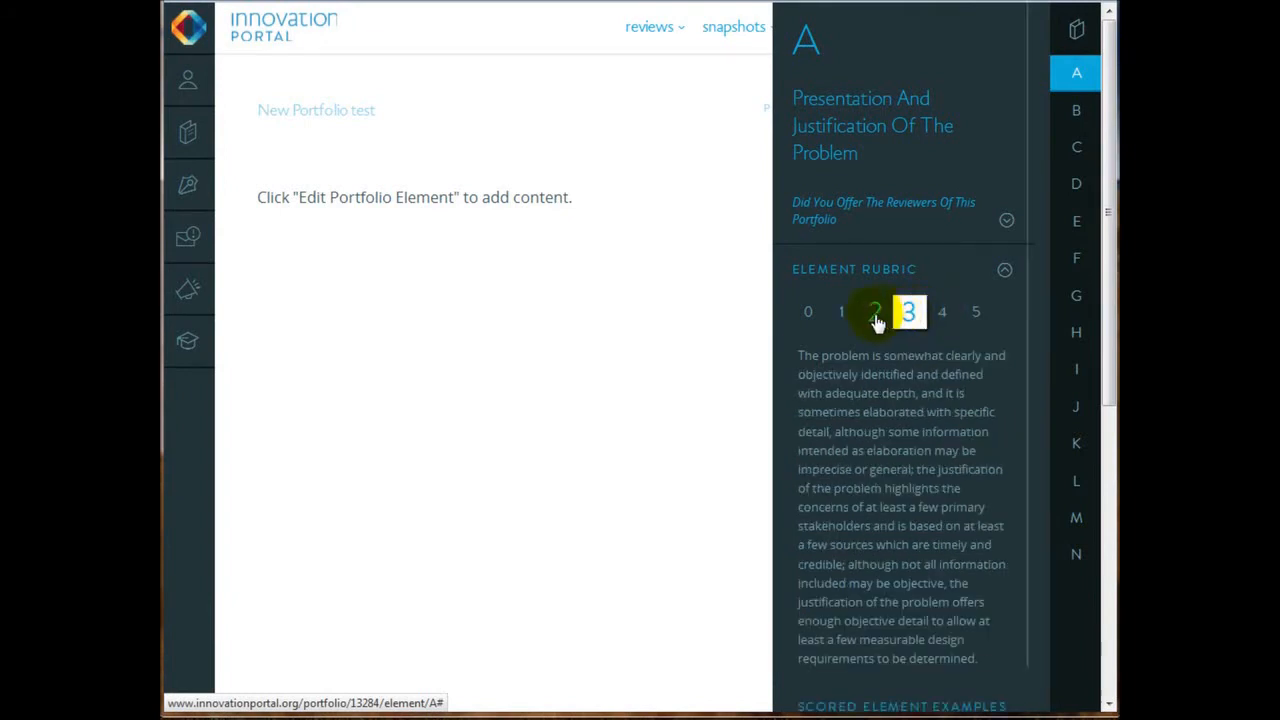
pyautogui.click(876, 316)
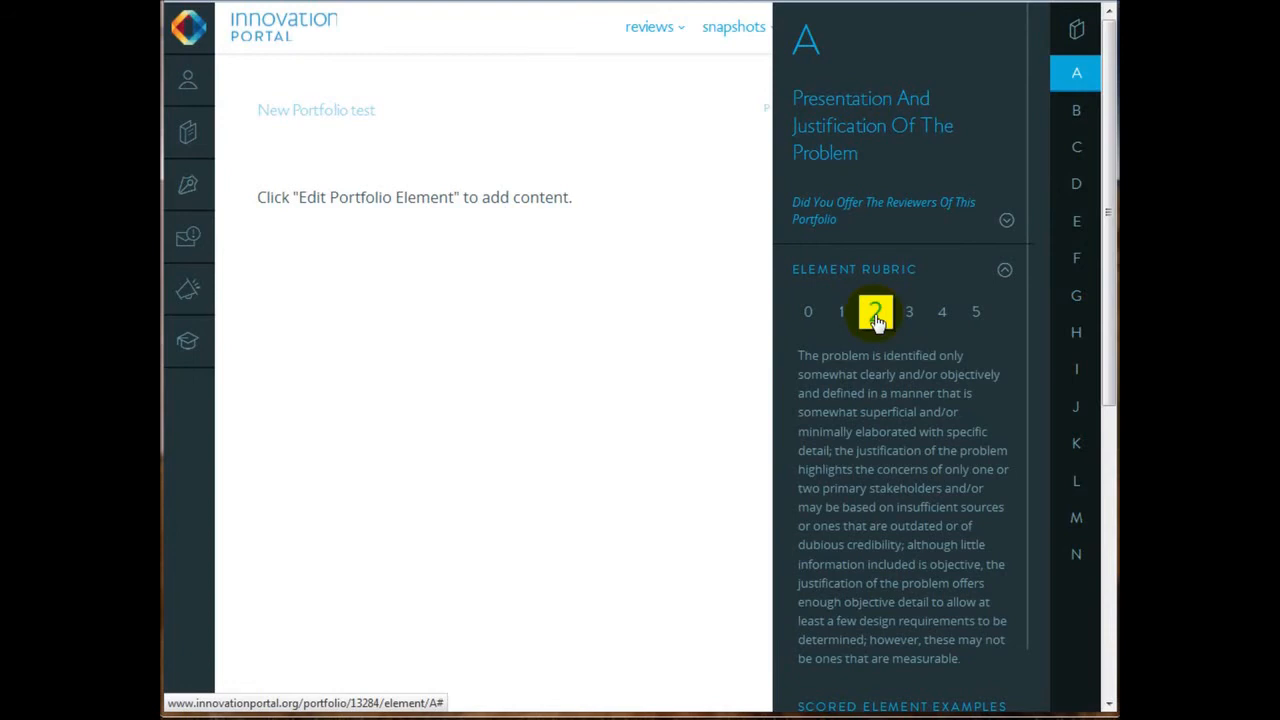
pyautogui.click(1005, 222)
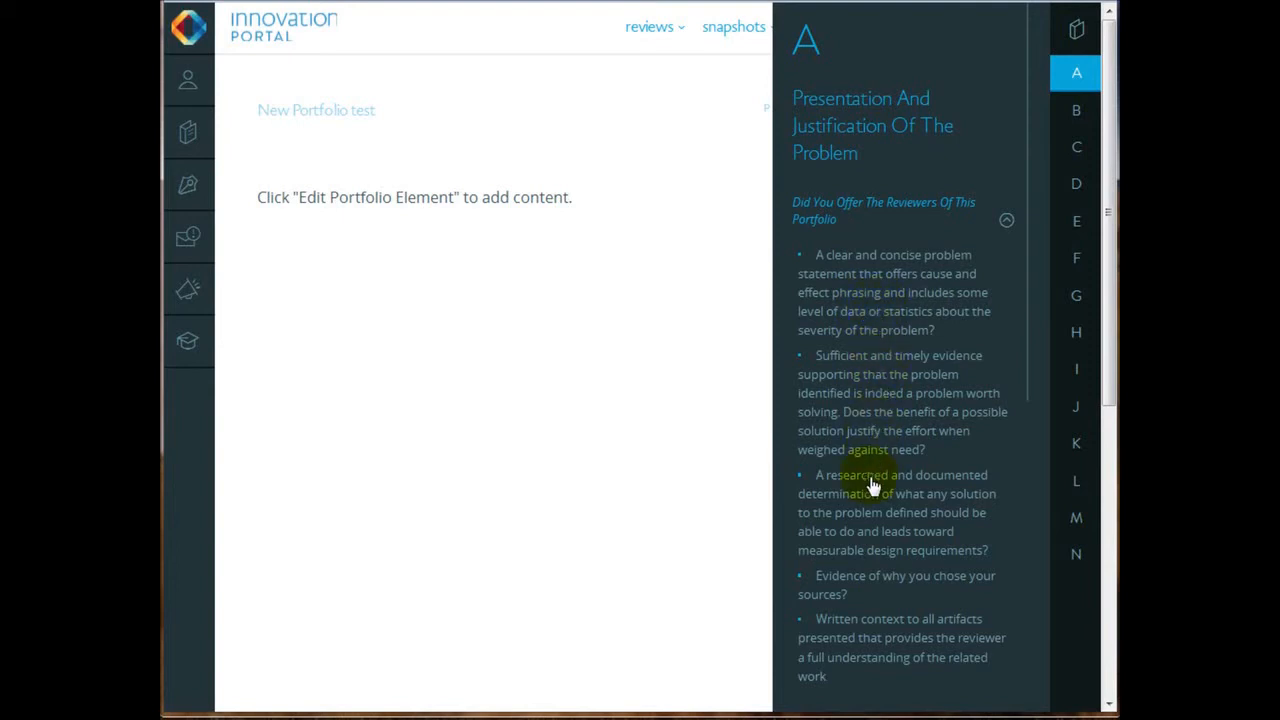
pyautogui.click(1006, 225)
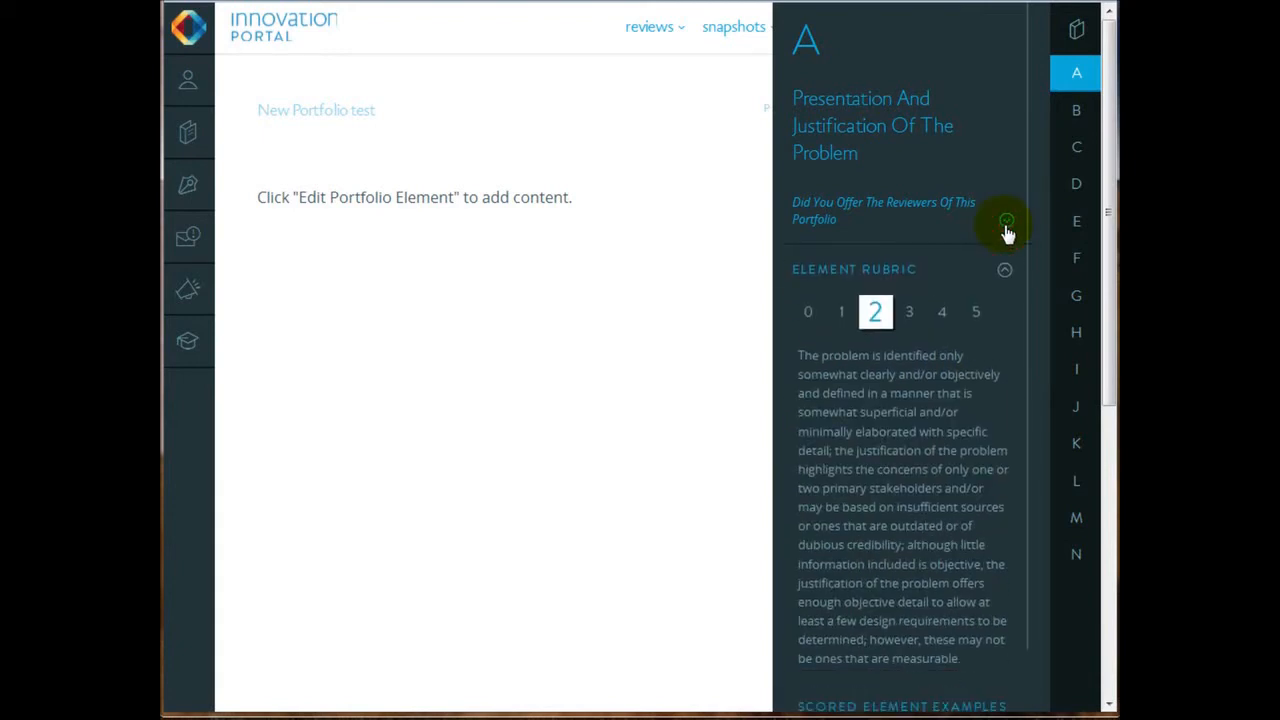
pyautogui.click(680, 357)
# Step: Open the Learning Center's scored examples and look through the samples listed for Element A
pyautogui.moveTo(190, 355)
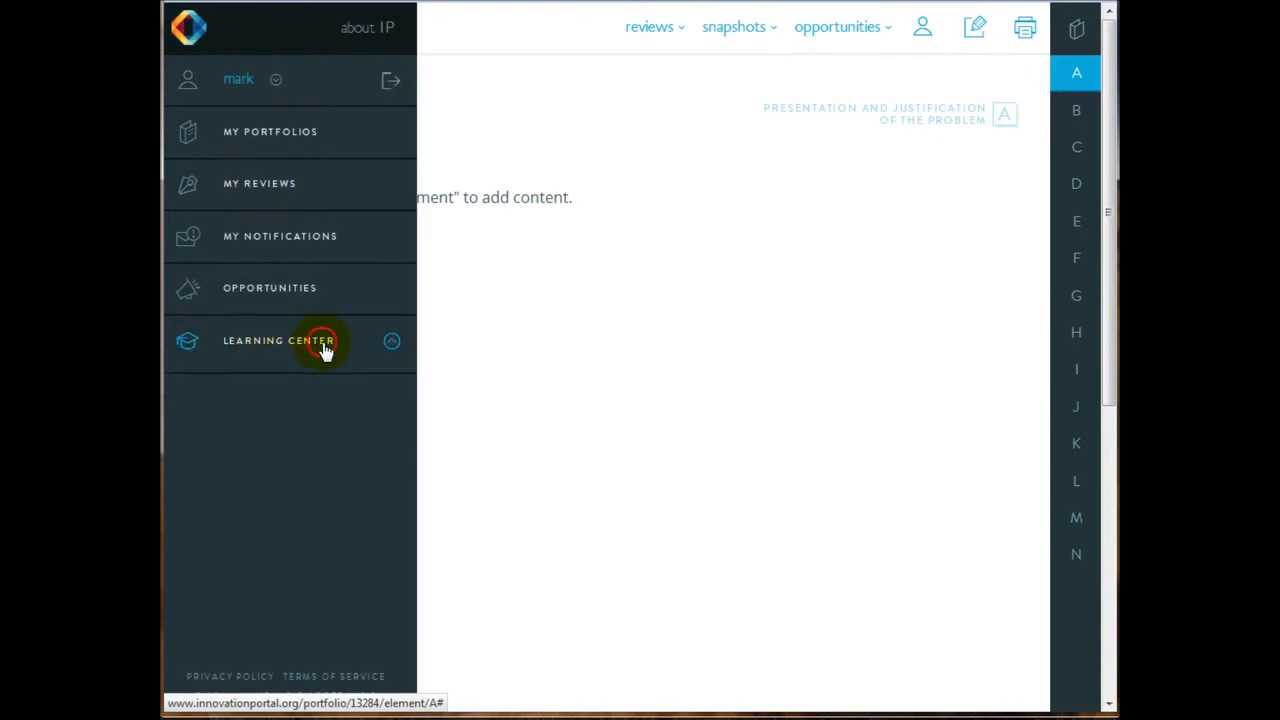
pyautogui.click(325, 345)
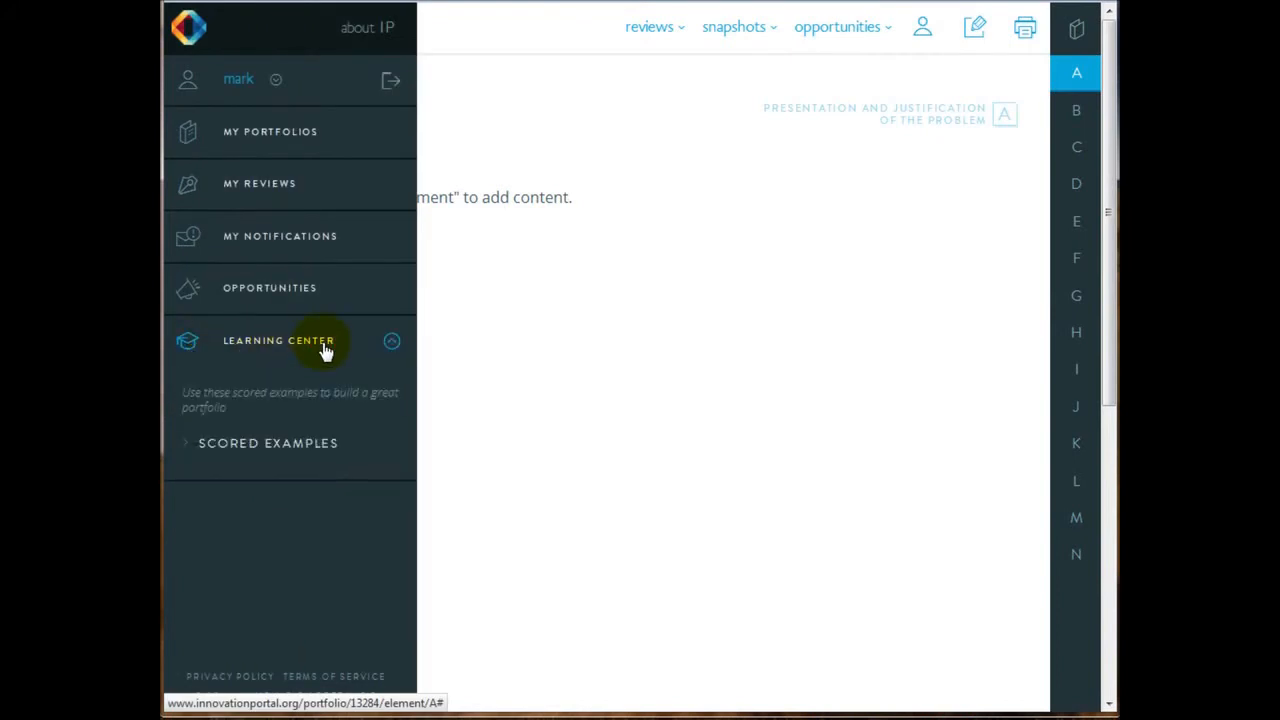
pyautogui.click(307, 454)
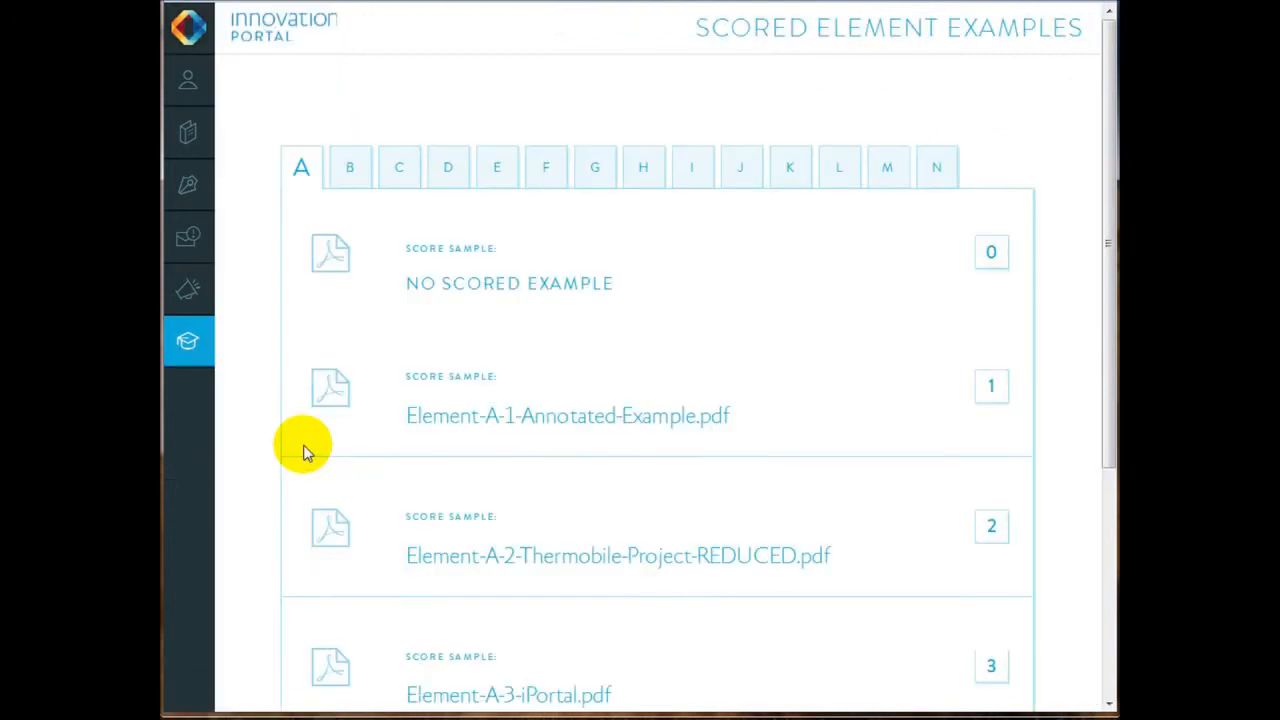
pyautogui.scroll(-2, 305, 450)
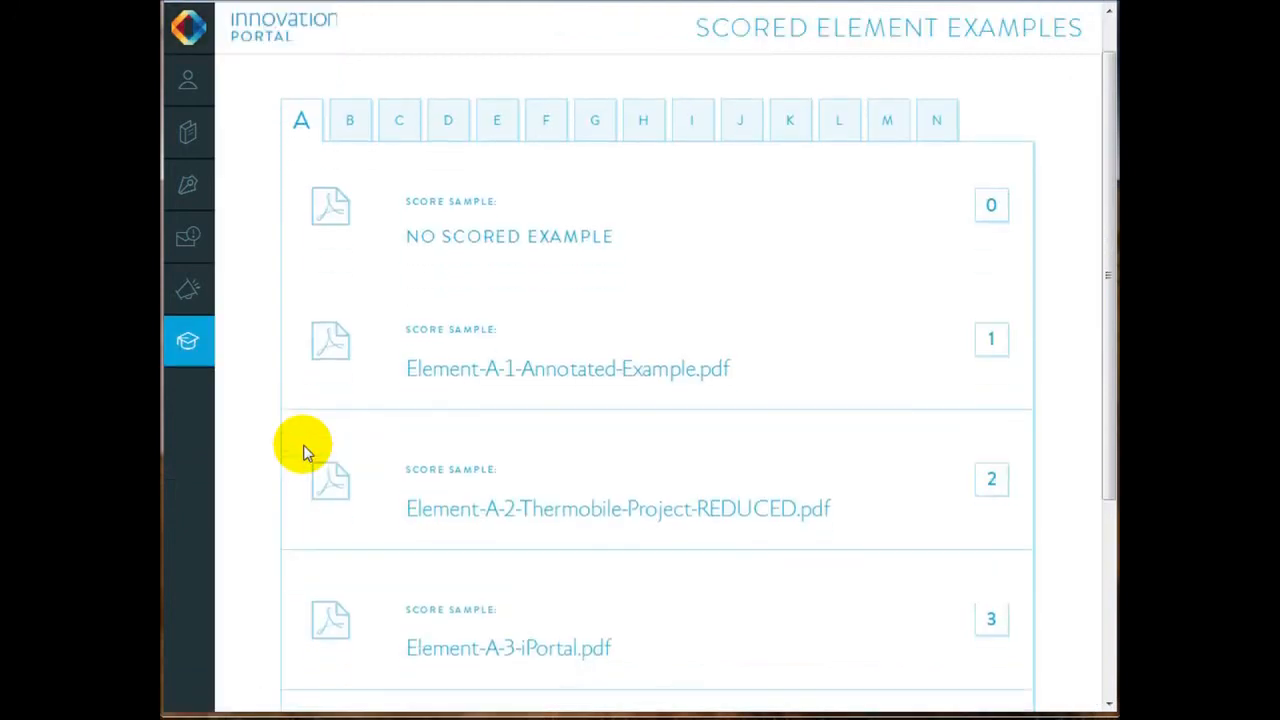
pyautogui.scroll(2, 305, 450)
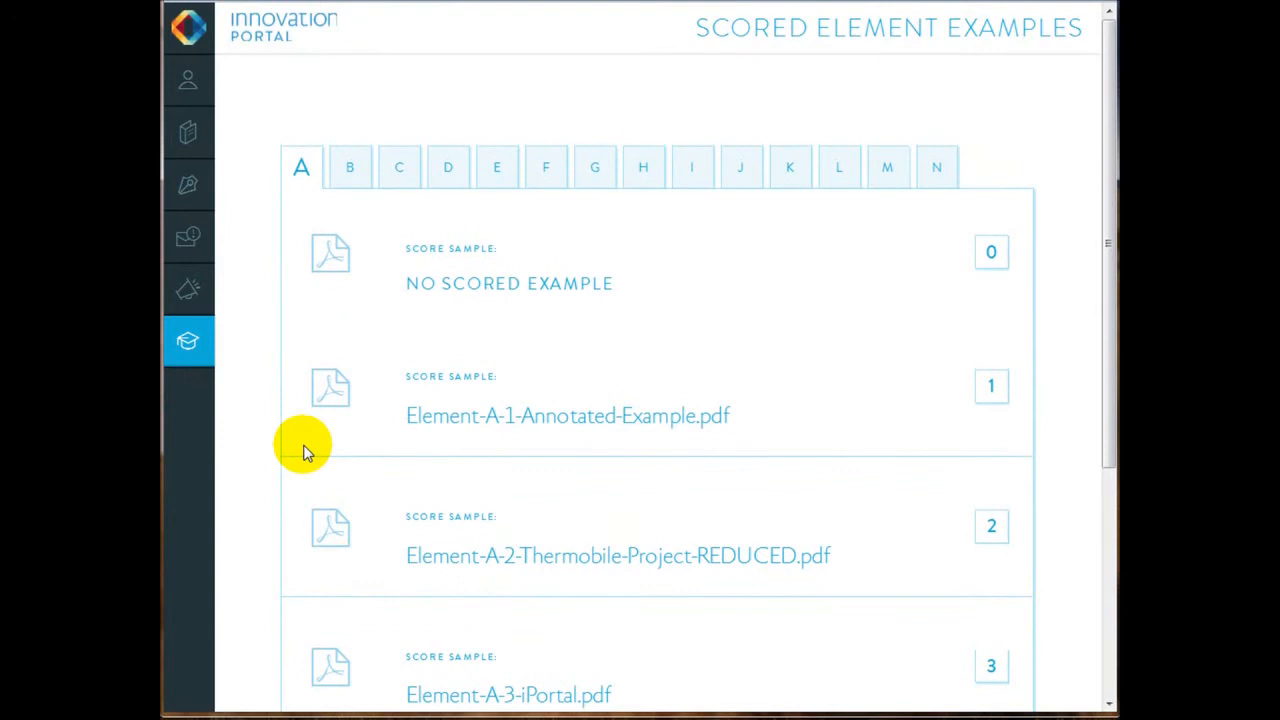
# Step: Open the scored sample Element-A-2-Thermobile-Project-REDUCED.pdf and read through its reviewer commentary
pyautogui.click(445, 693)
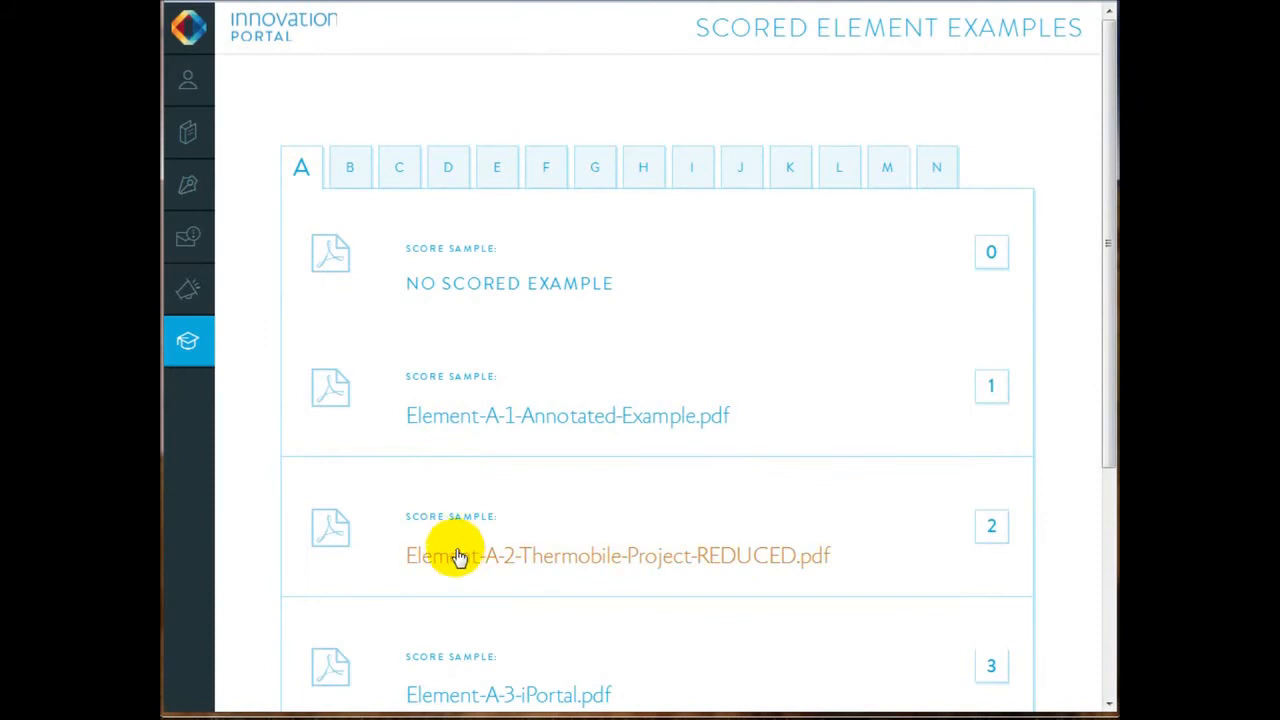
pyautogui.click(460, 560)
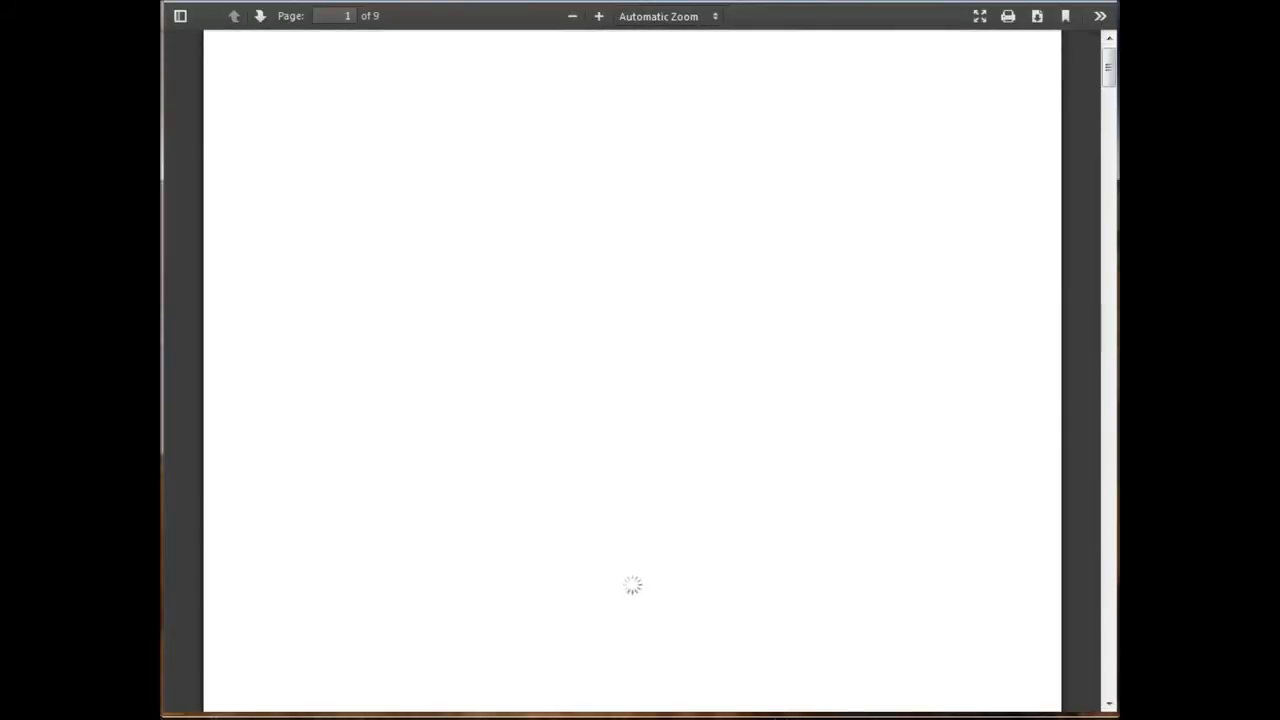
pyautogui.scroll(-3, 620, 420)
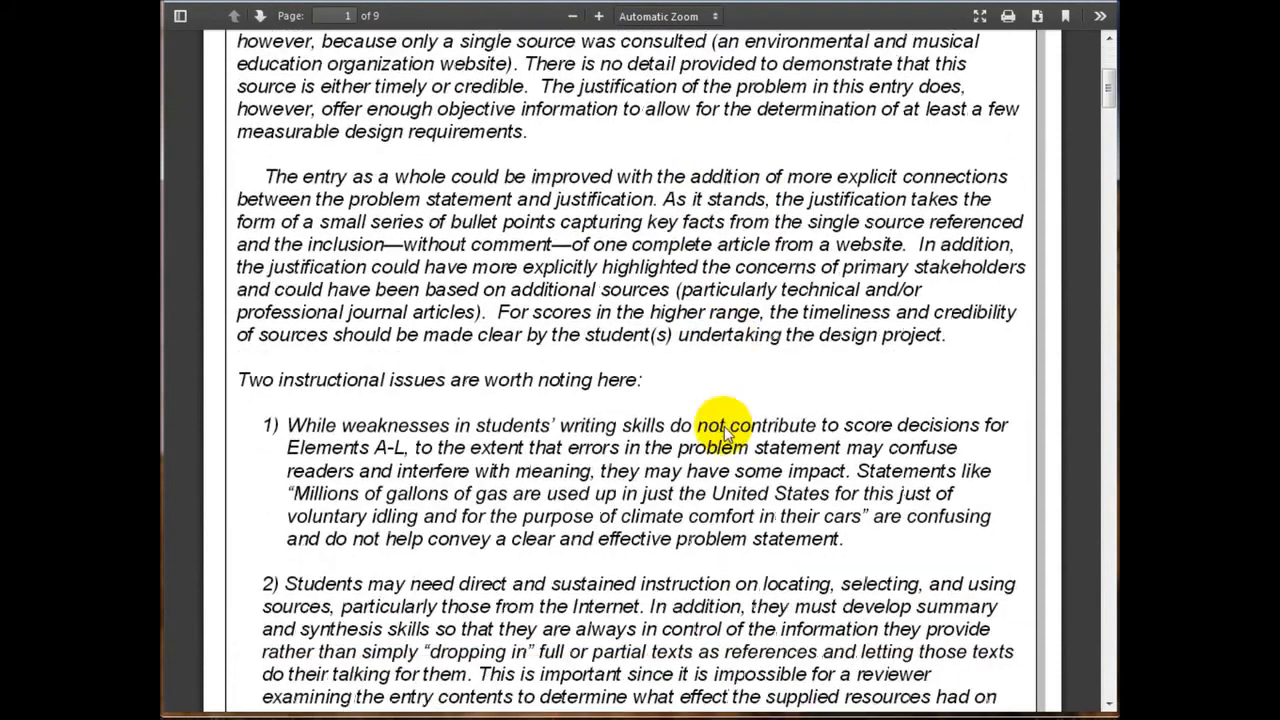
pyautogui.click(1110, 120)
pyautogui.moveTo(1110, 120); pyautogui.dragTo(1096, 291)
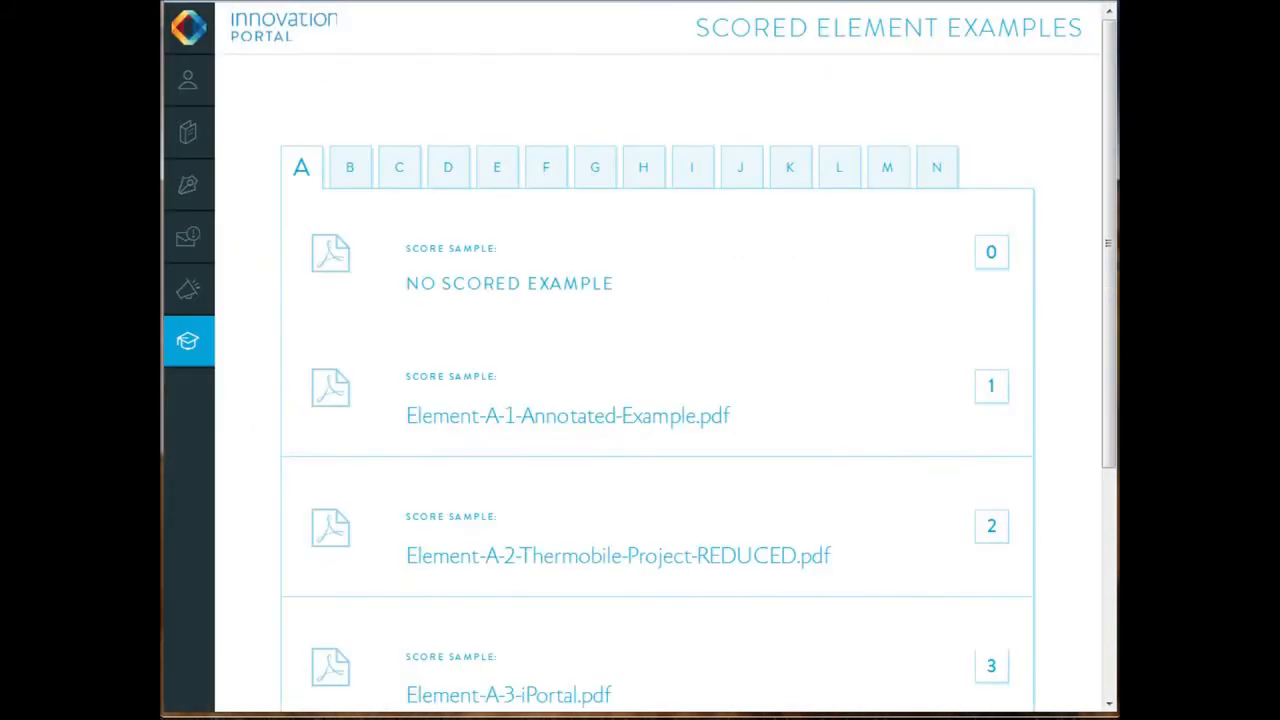
# Step: Return to the New Portfolio test portfolio and open Element A, Presentation and Justification of the Problem, for editing
pyautogui.moveTo(194, 137)
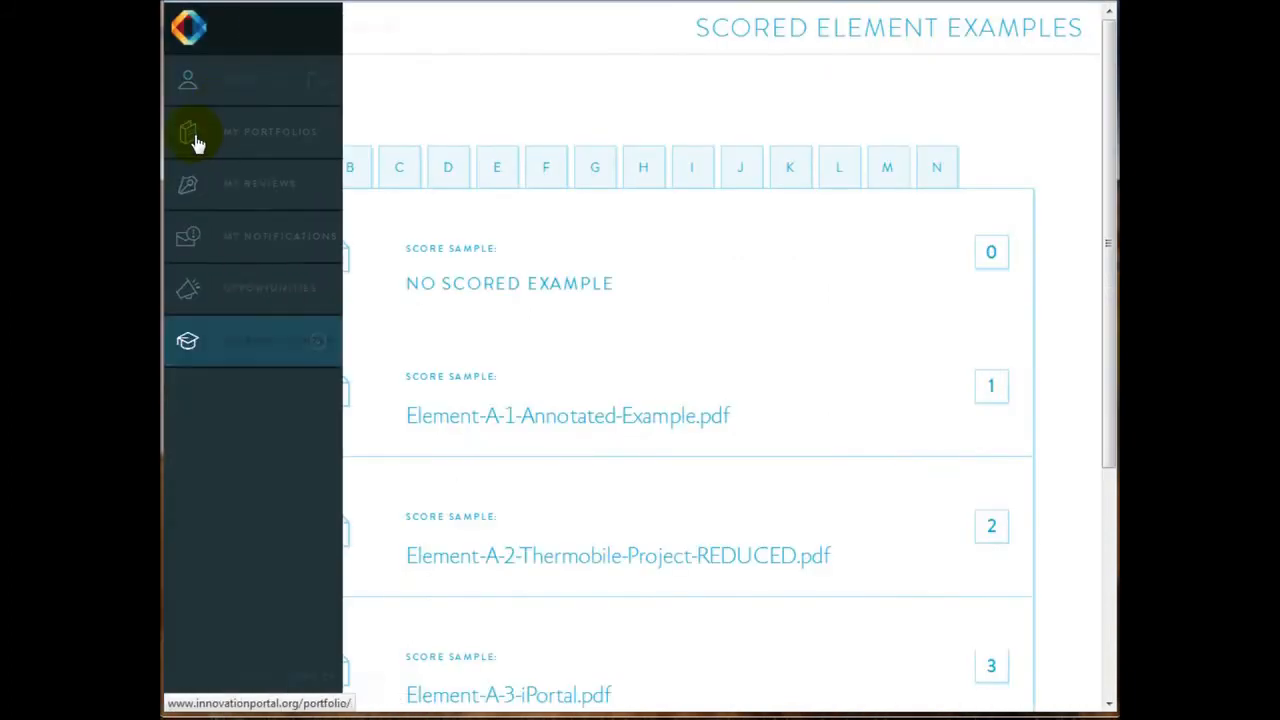
pyautogui.click(264, 136)
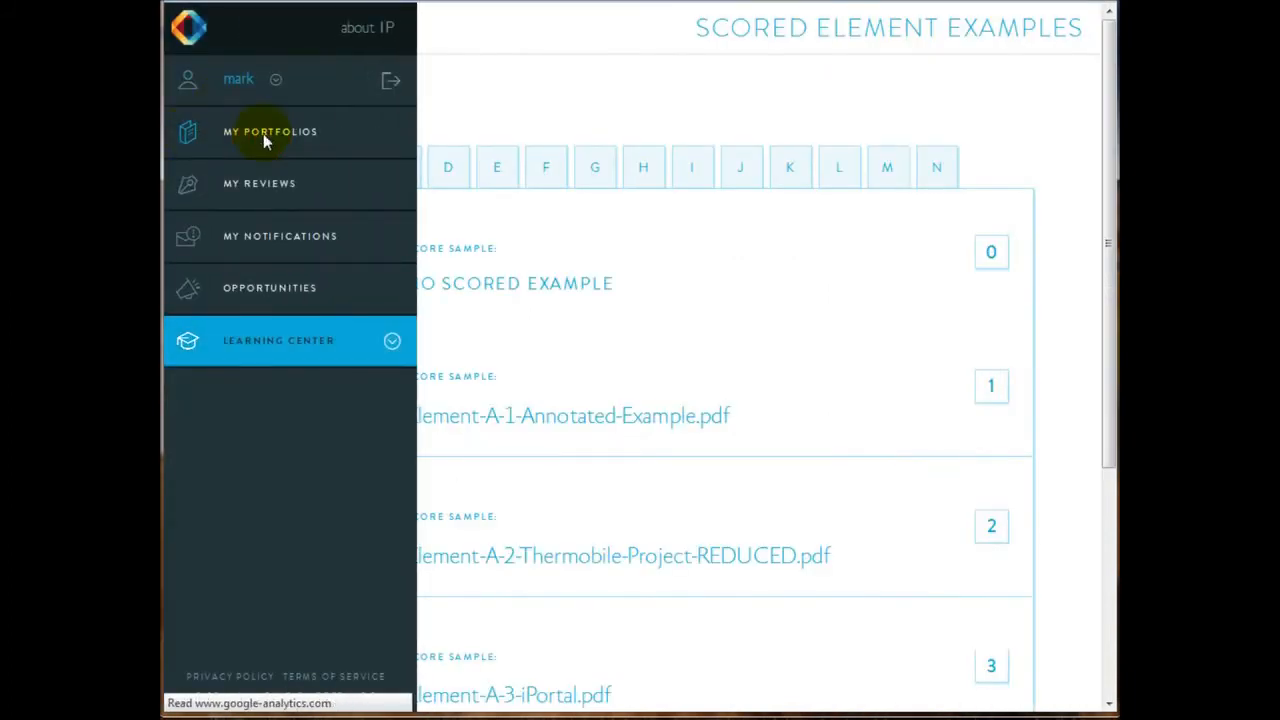
pyautogui.click(324, 405)
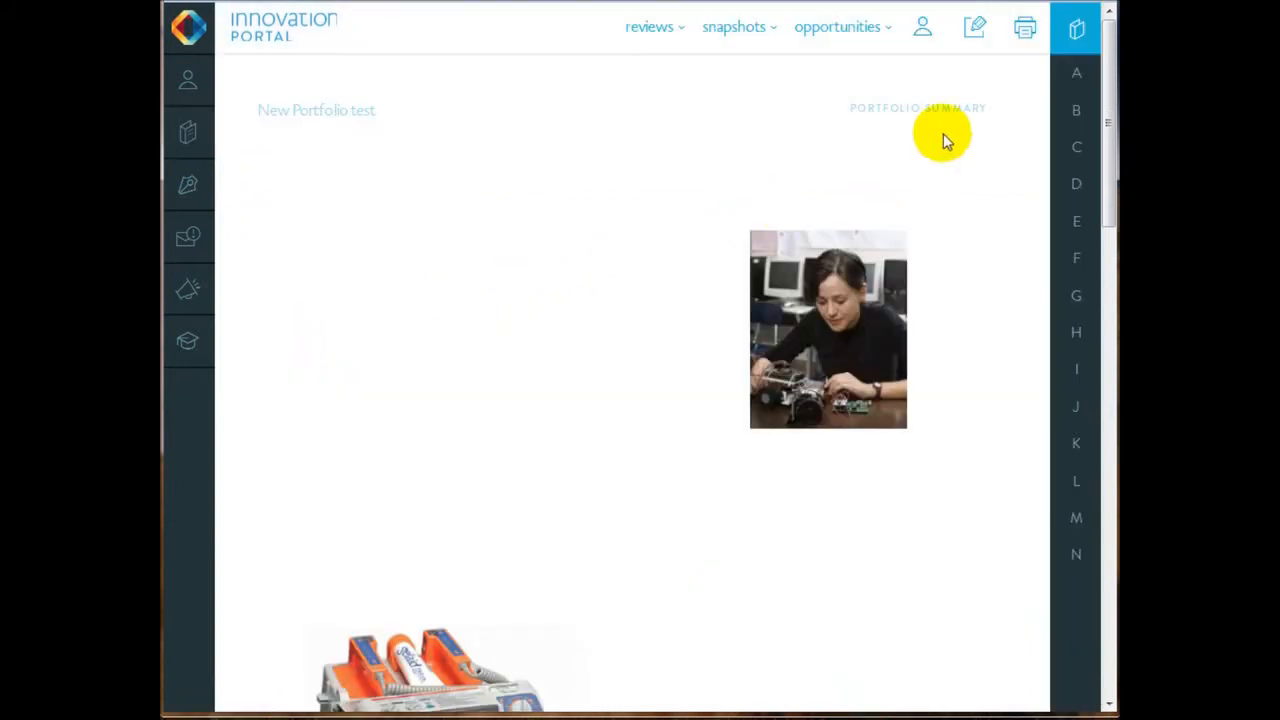
pyautogui.click(1076, 75)
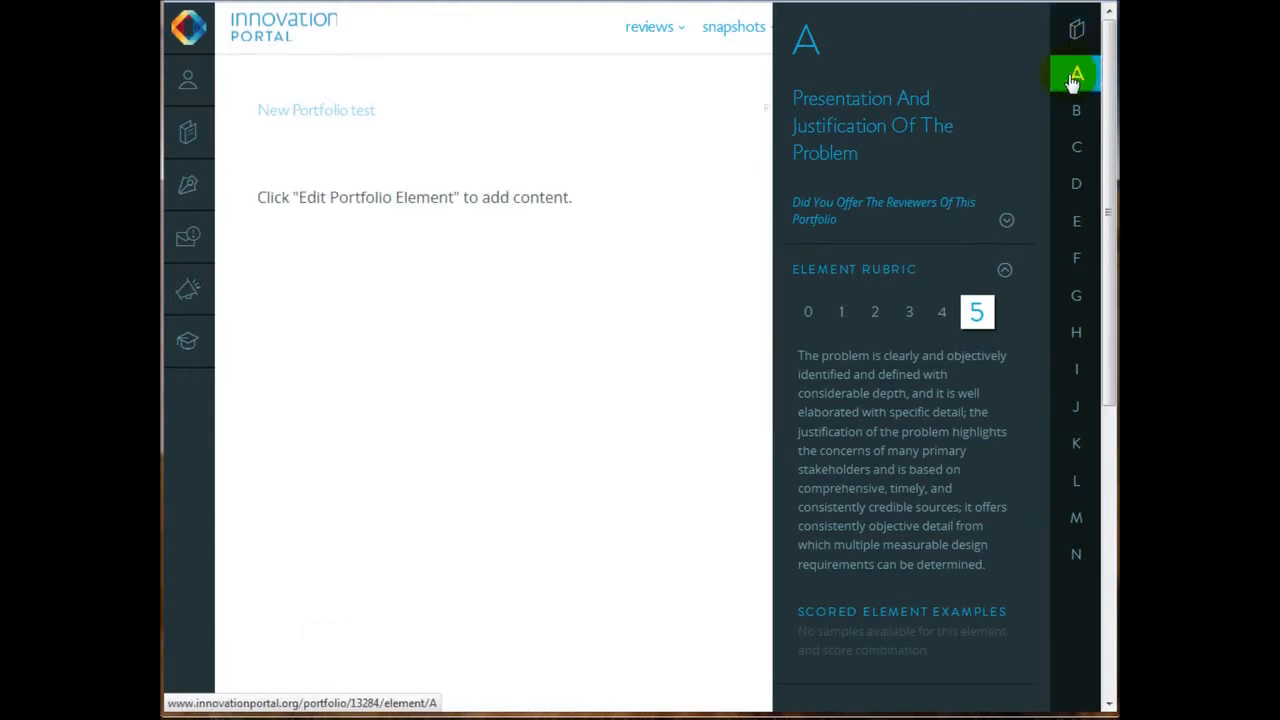
pyautogui.click(696, 328)
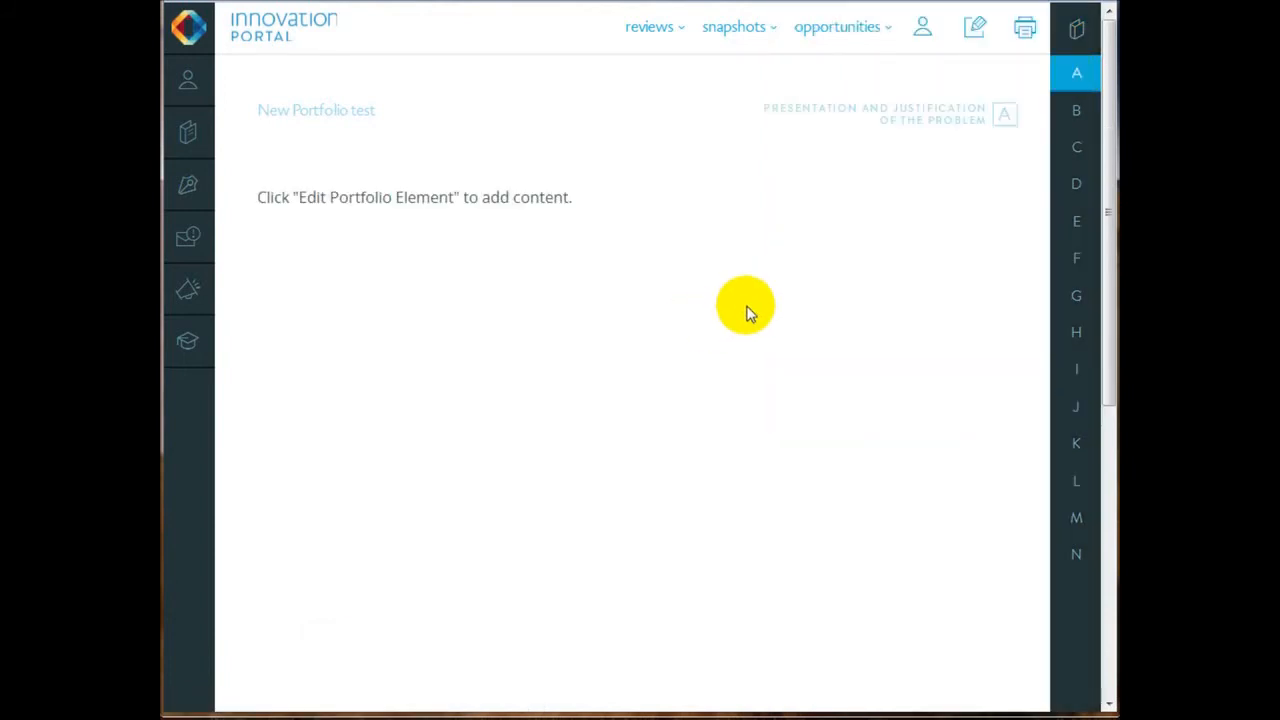
pyautogui.click(975, 33)
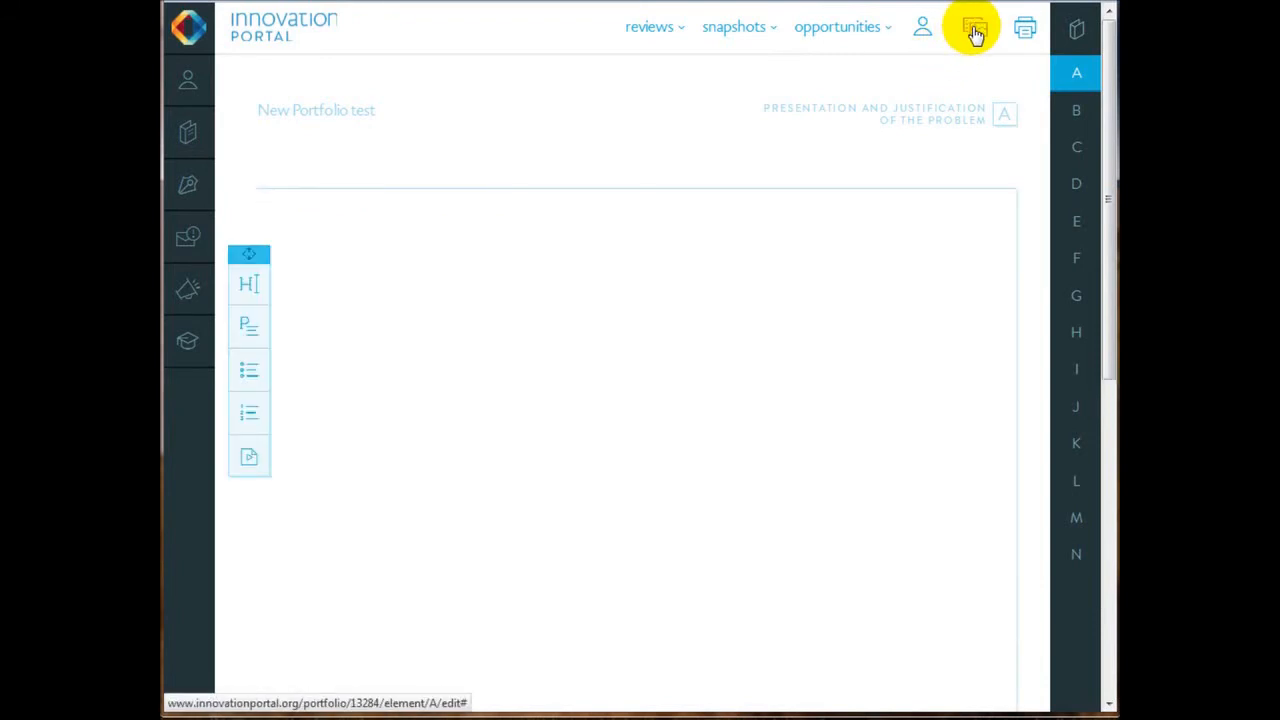
# Step: Add a paragraph near the top of the Element A page and replace its text with the "Problem Statement:" passage on nail gun injuries
pyautogui.moveTo(251, 323); pyautogui.dragTo(320, 277)
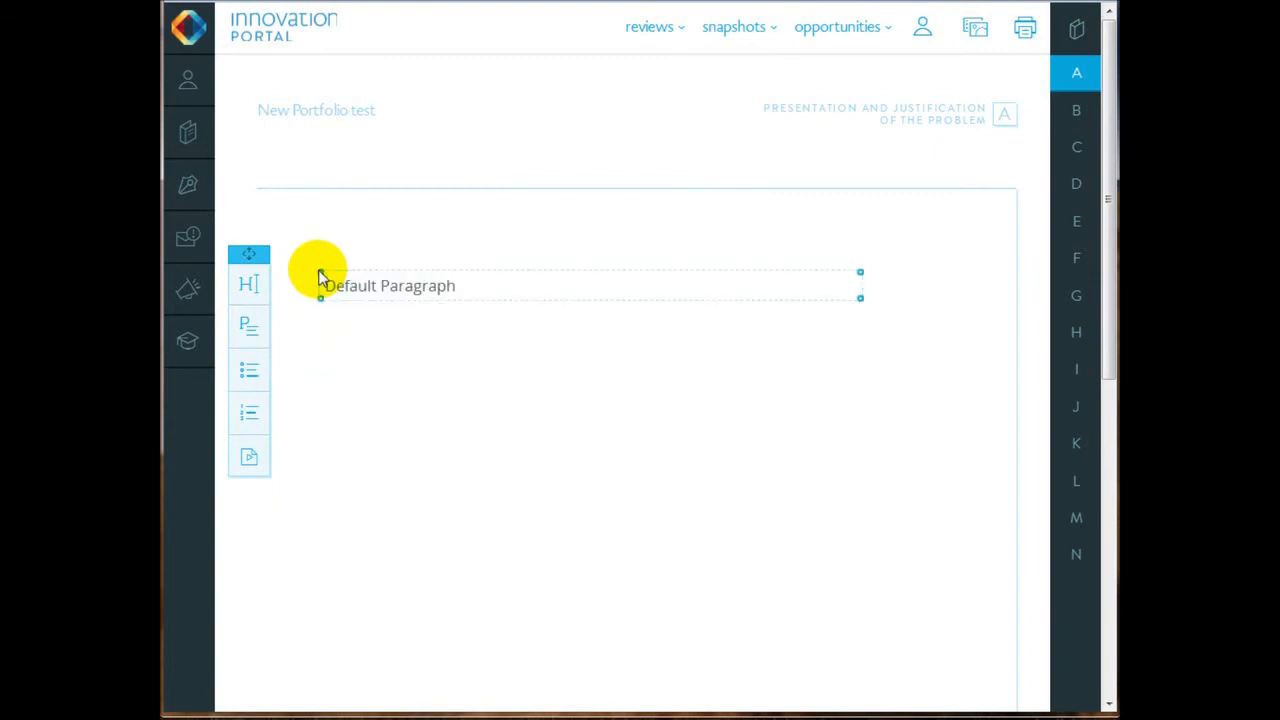
pyautogui.click(556, 286)
pyautogui.moveTo(551, 283); pyautogui.dragTo(328, 297)
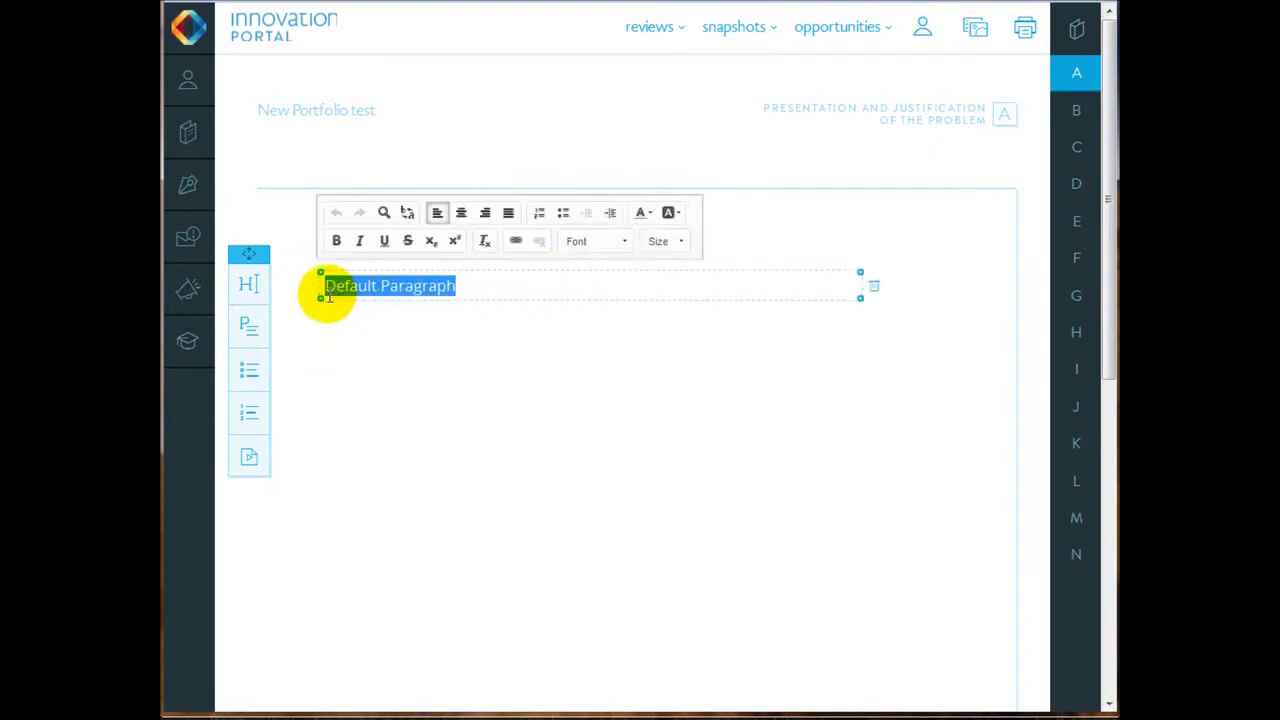
pyautogui.write('Problem Statement:  According to a study conducted By the Center for Disease Control and Prevention (CDC) in 2005, over 25,000 nail gun injuries to the hand were treated in US hospitals. Fifteen thousand of the injuries were to contractor and construction workers, and 10,000 to general consumers. These numbers have been on the rise from 1991 to 2005.1 These are only injuries reported commonly the less serious injuries will result in self-treatment that often ends in worse damage.  However, there are currently no effective market solutions that provide protection for the hands.')
# Step: Put "Problem Statement:" on its own line above the passage and make it bold and underlined
pyautogui.click(468, 285)
pyautogui.moveTo(468, 285); pyautogui.dragTo(322, 286)
pyautogui.click(337, 241)
pyautogui.click(384, 241)
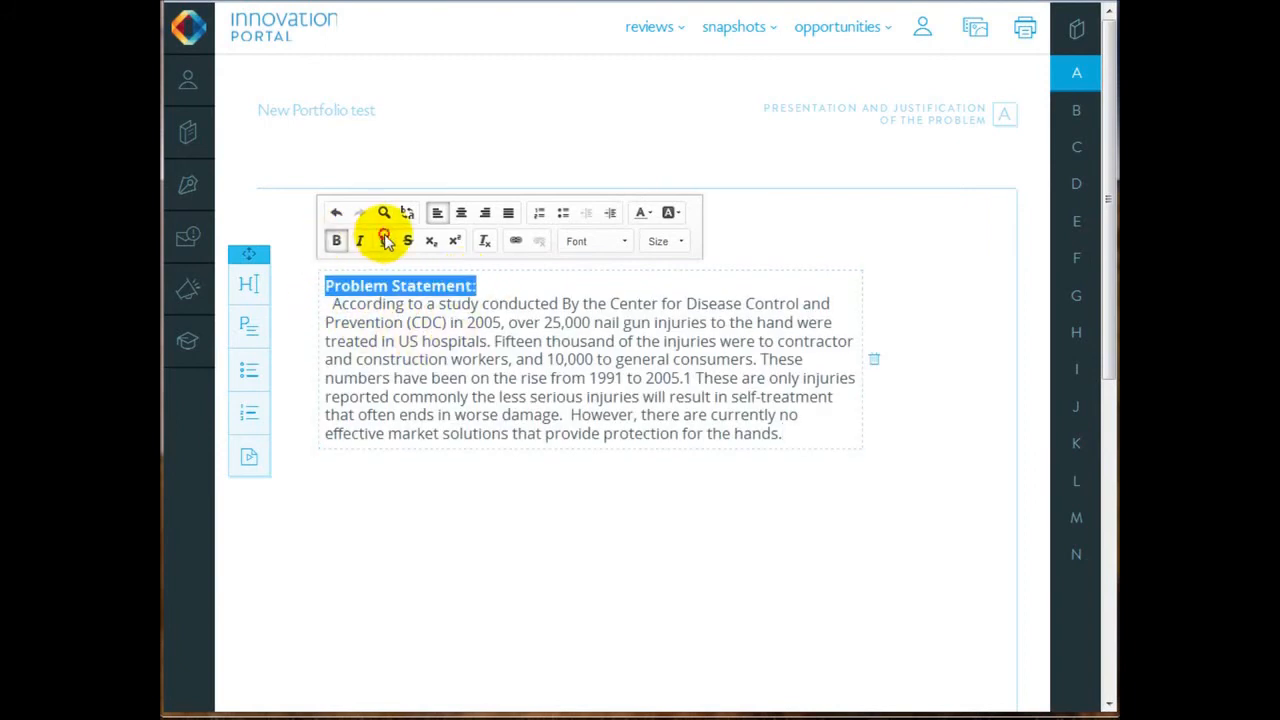
# Step: Insert a blank line below the "Problem Statement:" title and widen the text block slightly
pyautogui.click(878, 428)
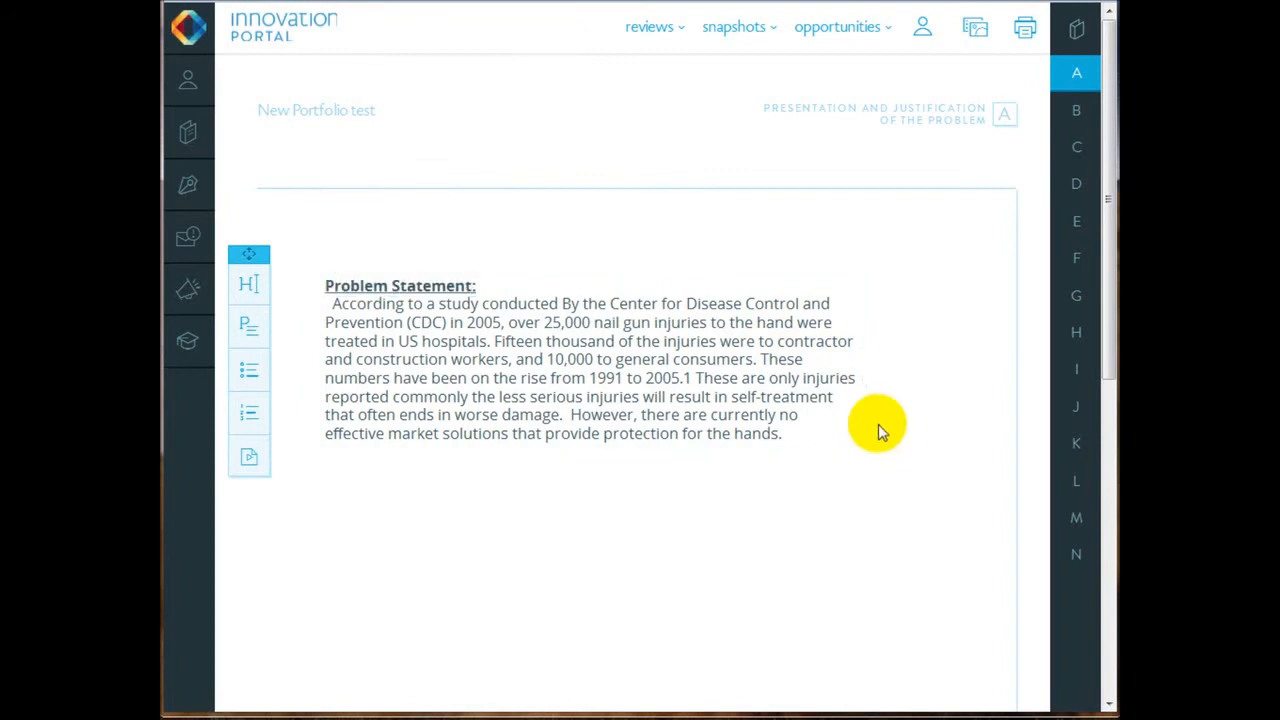
pyautogui.click(500, 287)
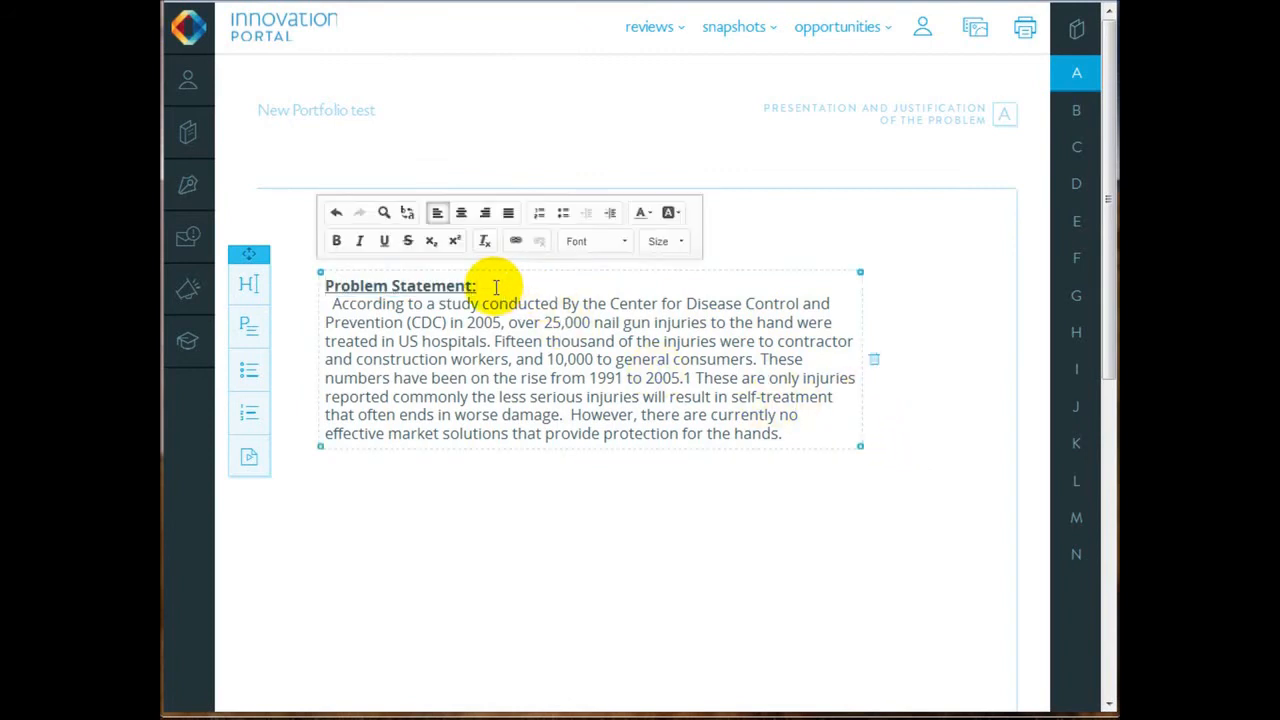
pyautogui.press('Return')
pyautogui.moveTo(862, 324); pyautogui.dragTo(886, 316)
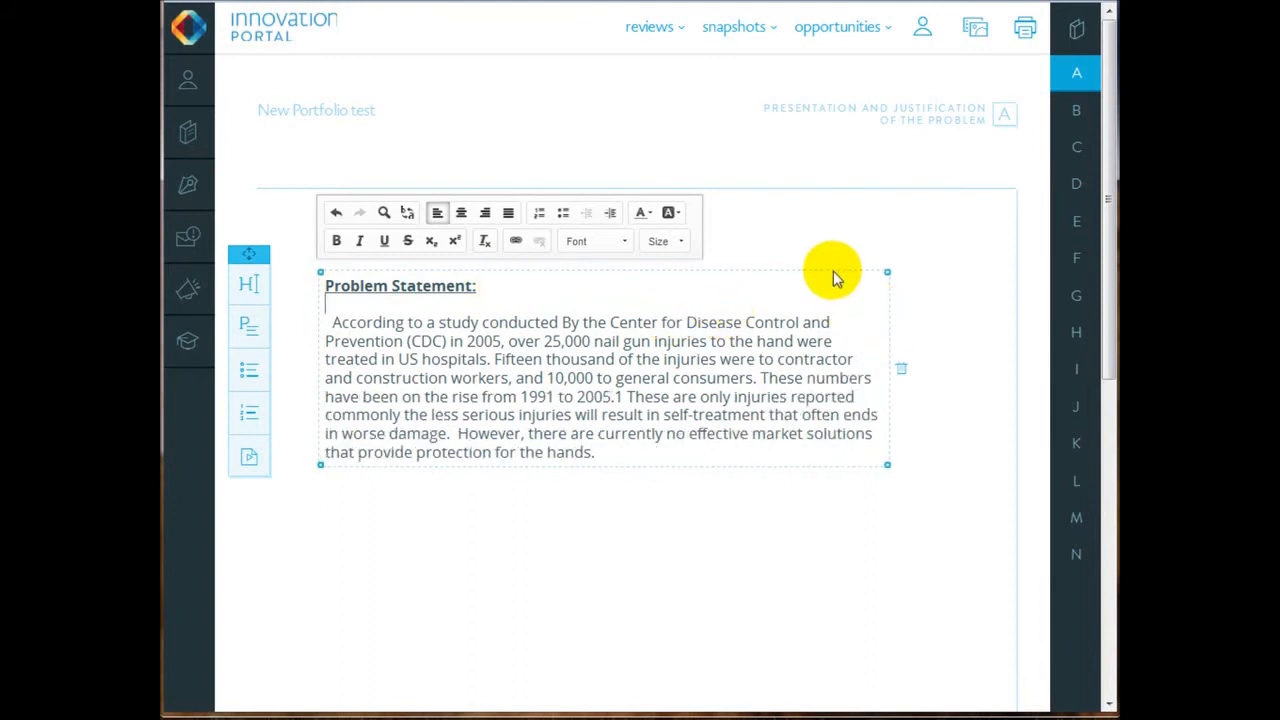
# Step: Move the problem statement block up and left into the top corner of Element A's content area
pyautogui.click(693, 302)
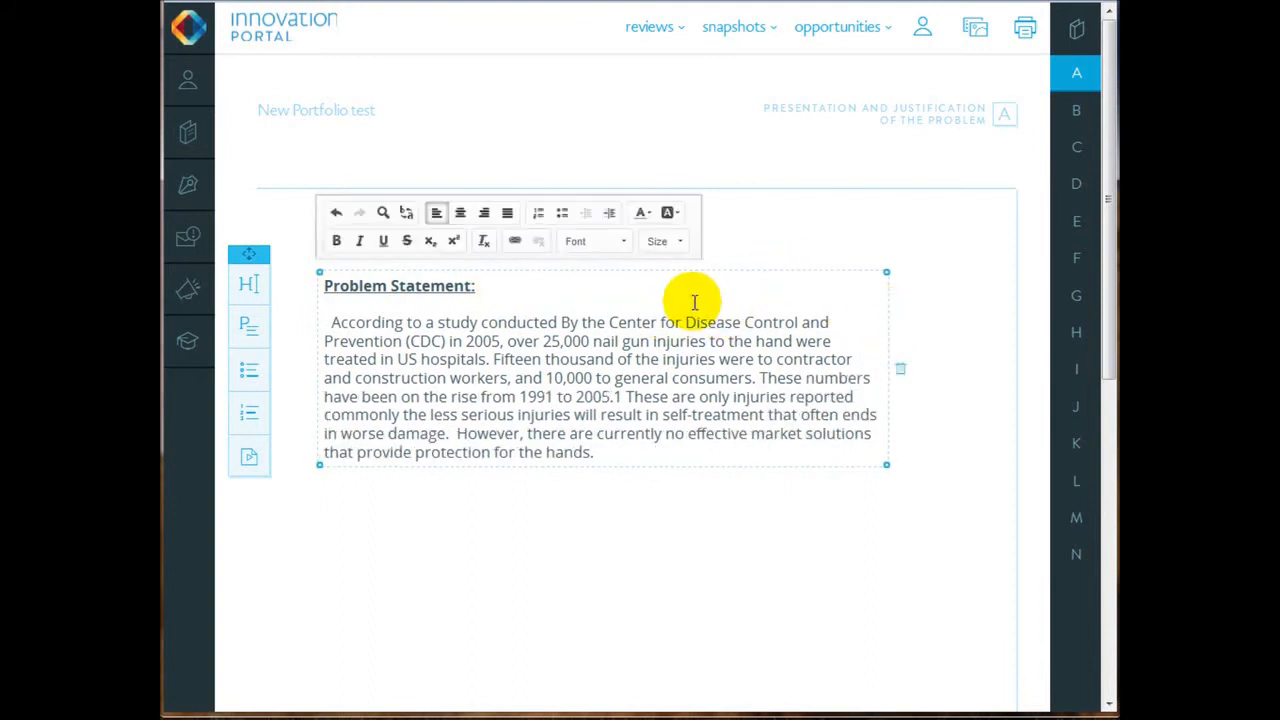
pyautogui.click(648, 606)
pyautogui.moveTo(632, 290); pyautogui.dragTo(585, 242)
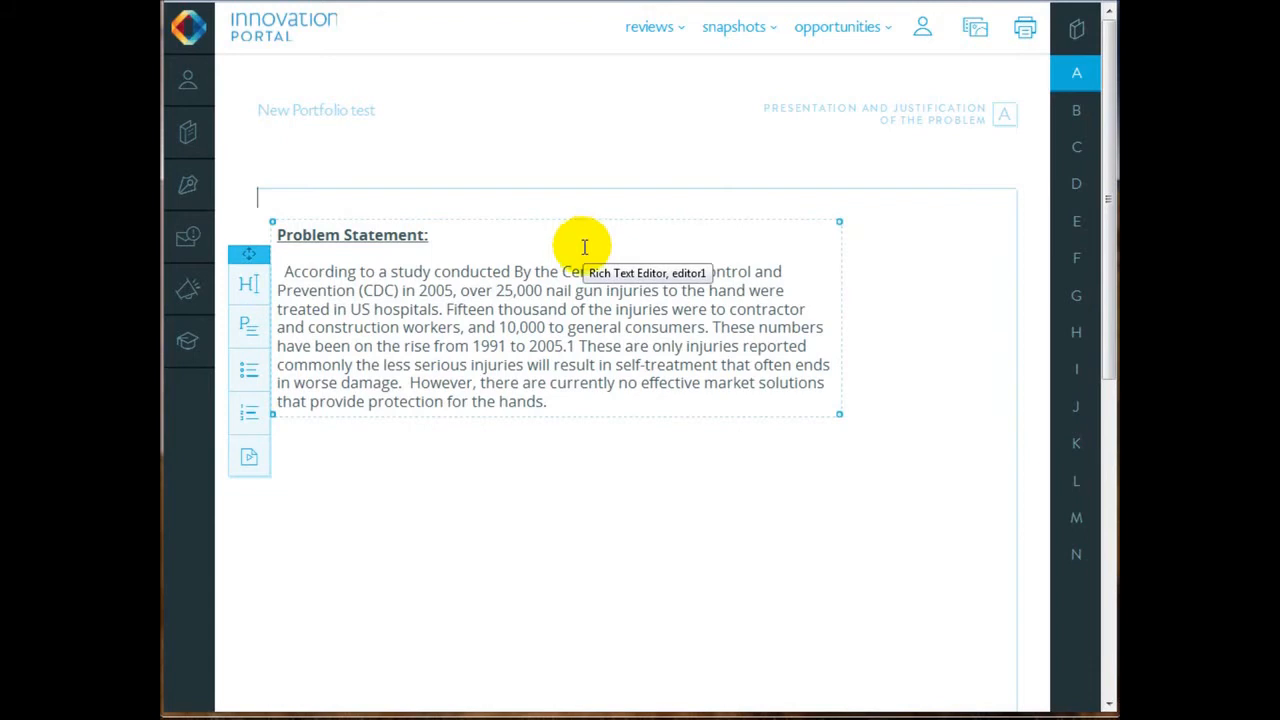
# Step: Insert EDD_Week_at_the_PLTW_Offices.pdf from the Media Center and place its link directly below the problem statement
pyautogui.click(978, 30)
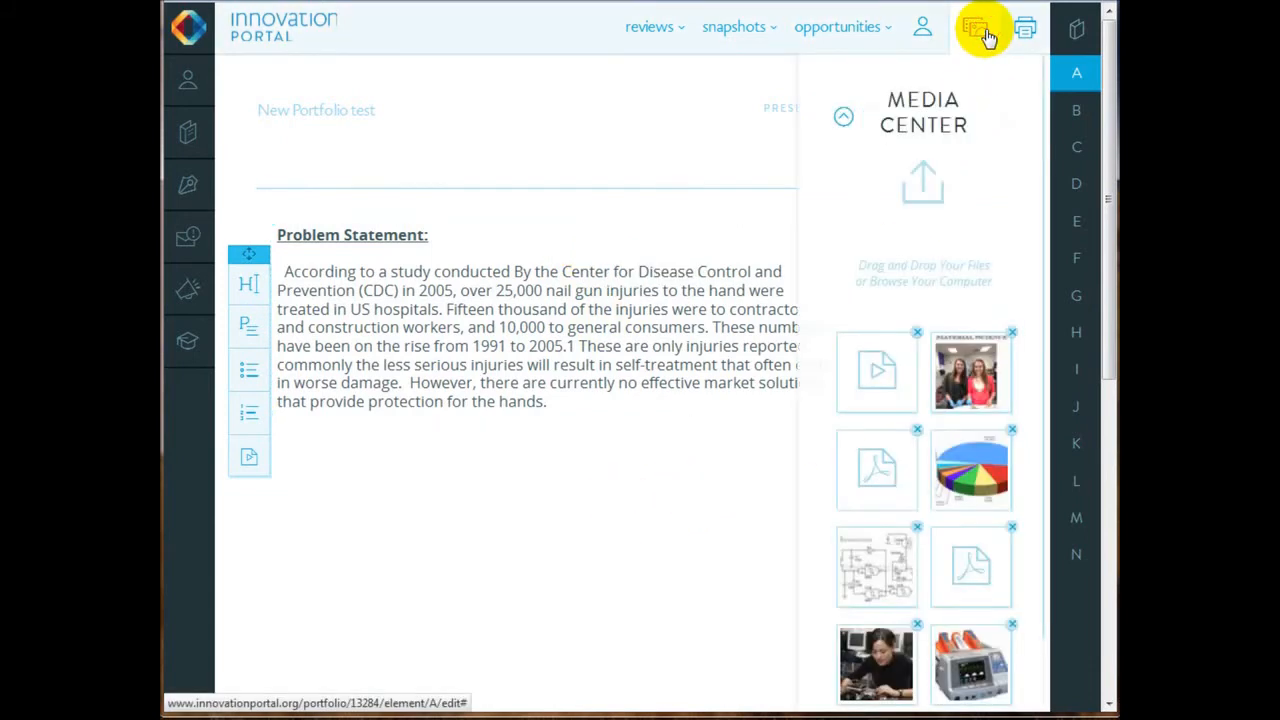
pyautogui.click(963, 378)
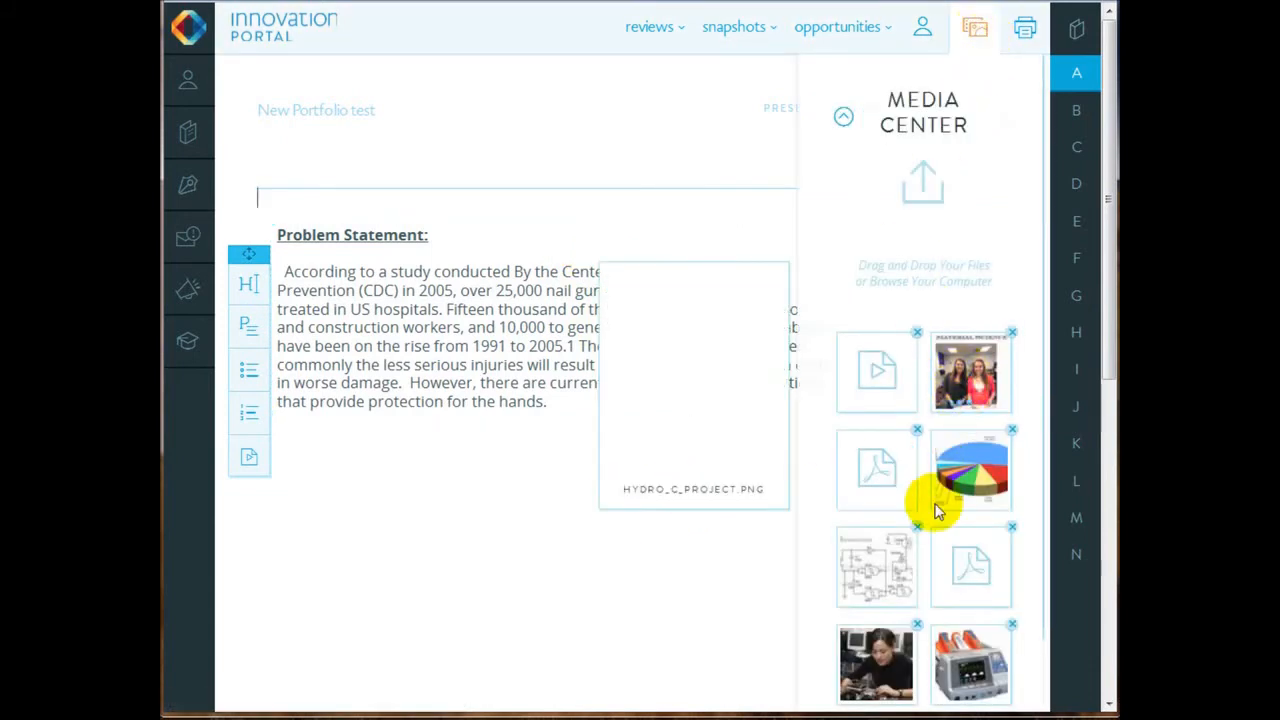
pyautogui.moveTo(971, 557); pyautogui.dragTo(460, 475)
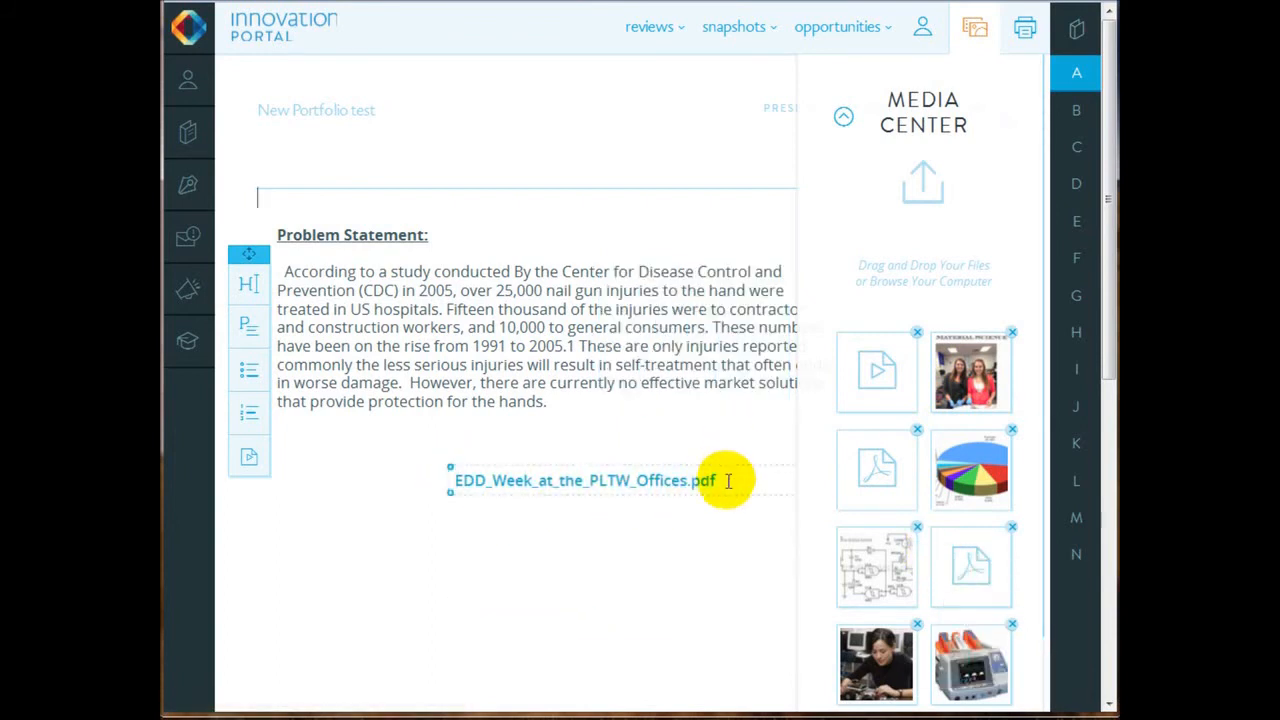
pyautogui.moveTo(726, 480); pyautogui.dragTo(567, 445)
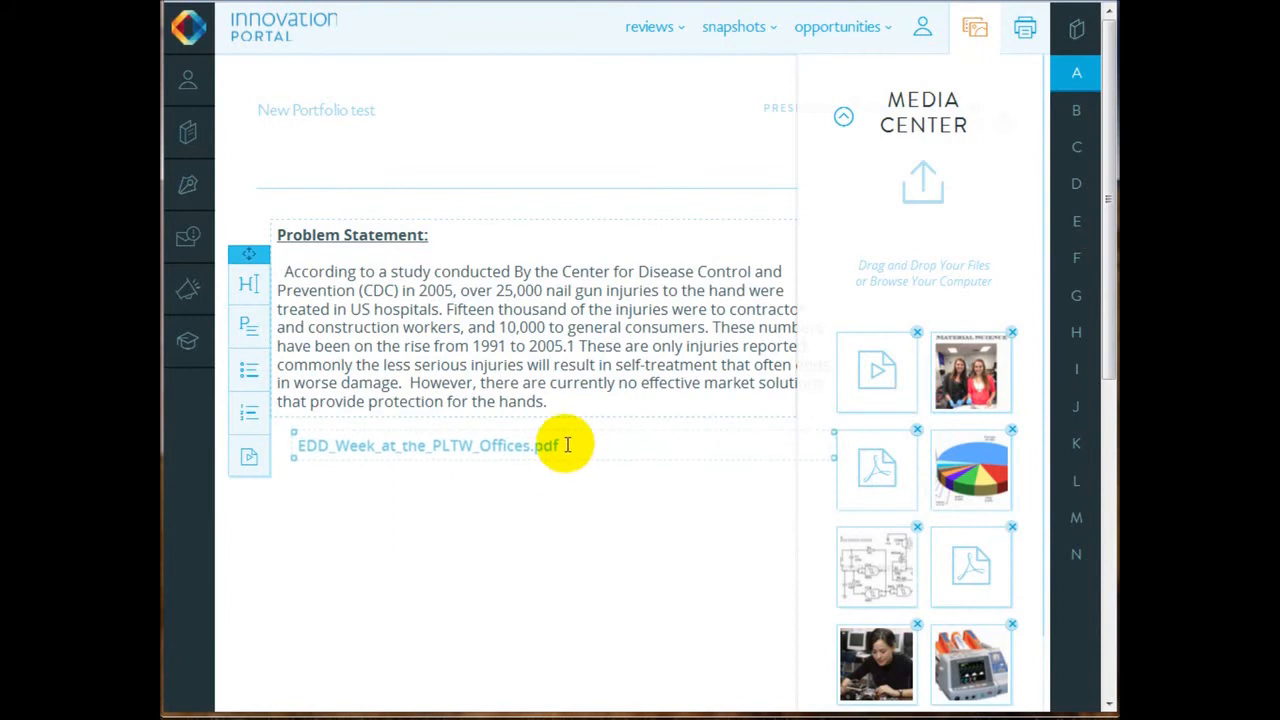
pyautogui.click(977, 28)
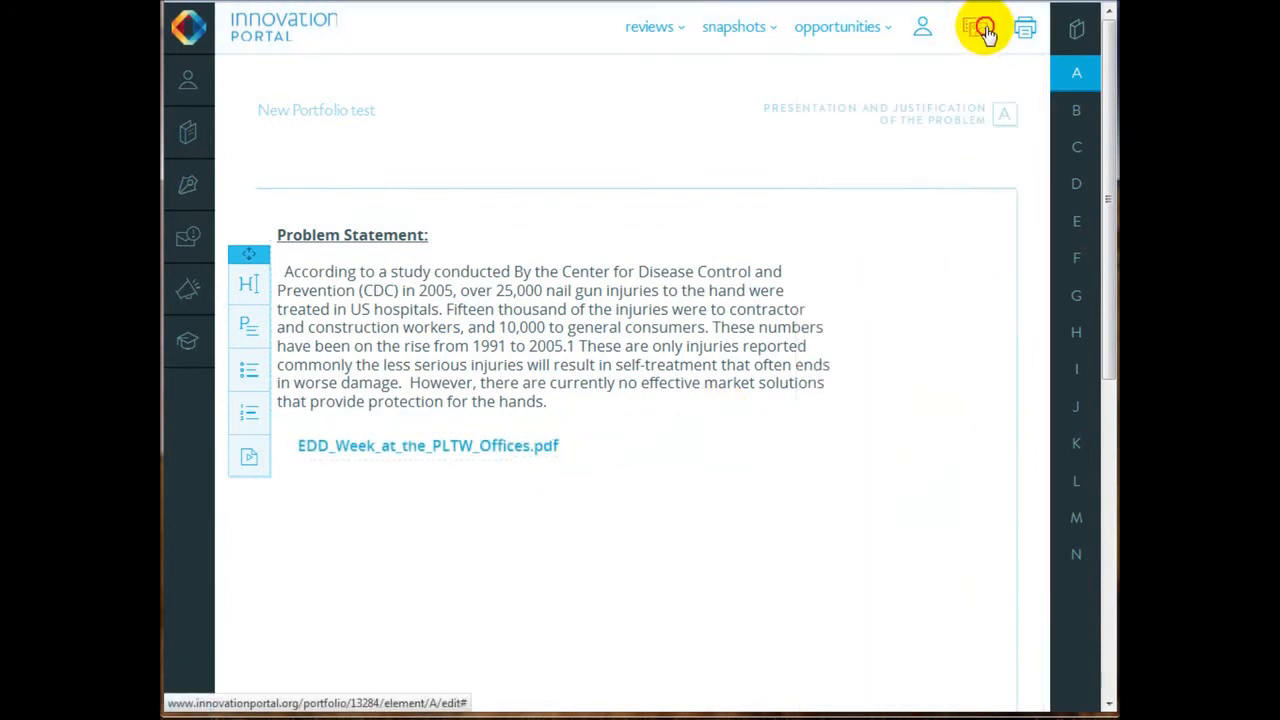
# Step: Narrow the PDF link block and add the paragraph "click this link to download a pdf of the article" beside the link
pyautogui.moveTo(823, 440); pyautogui.dragTo(588, 447)
pyautogui.moveTo(250, 330); pyautogui.dragTo(474, 430)
pyautogui.click(629, 430)
pyautogui.press('BackSpace')
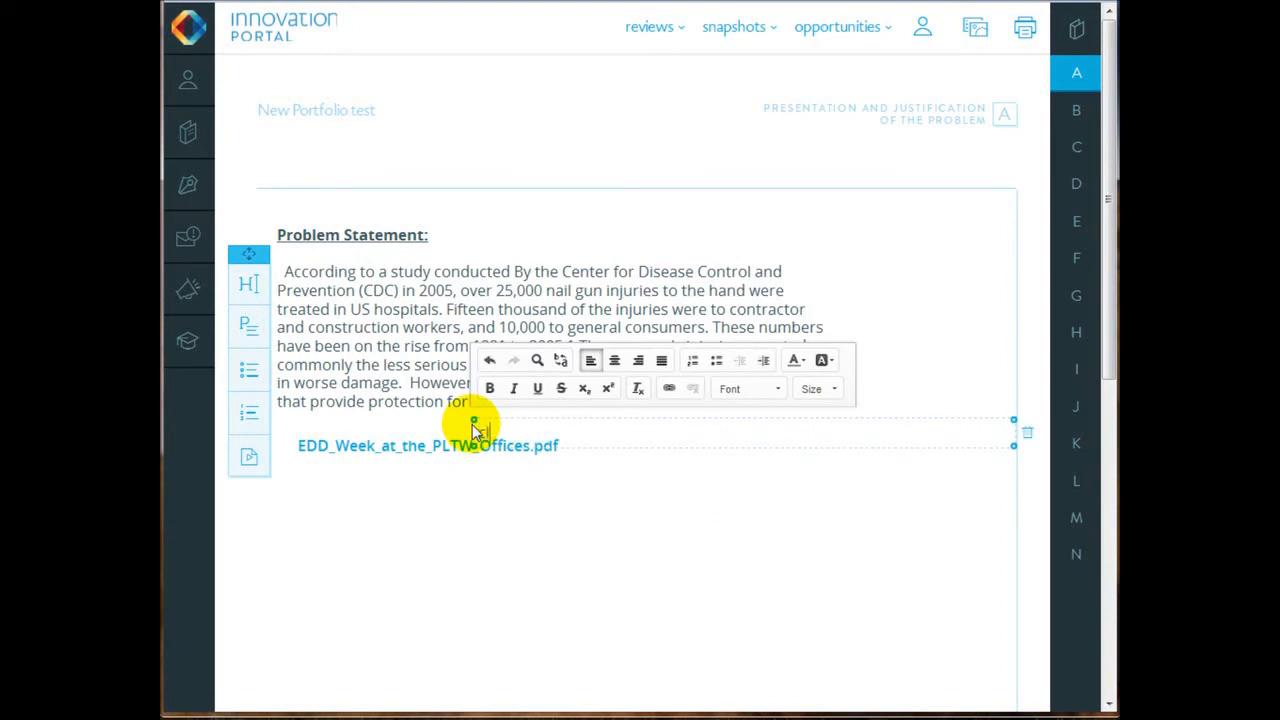
pyautogui.write('Click this link to download a pdf of the article')
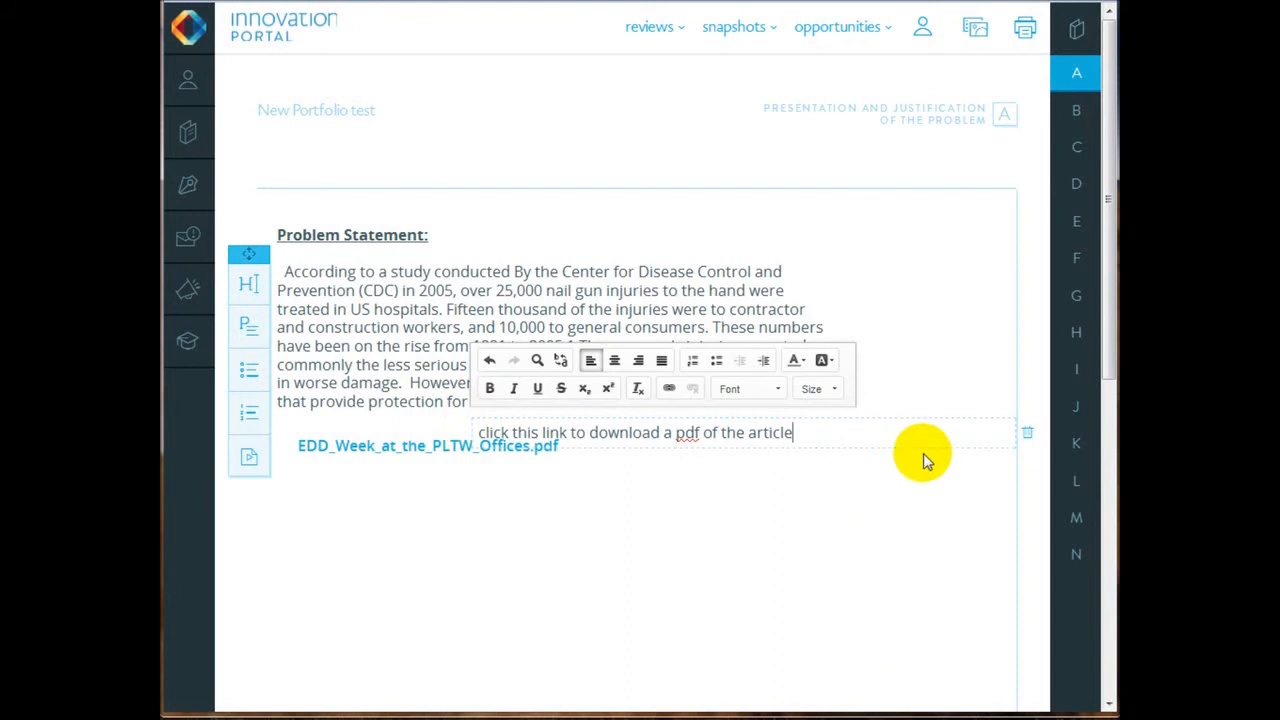
pyautogui.moveTo(1014, 434); pyautogui.dragTo(940, 448)
pyautogui.click(909, 503)
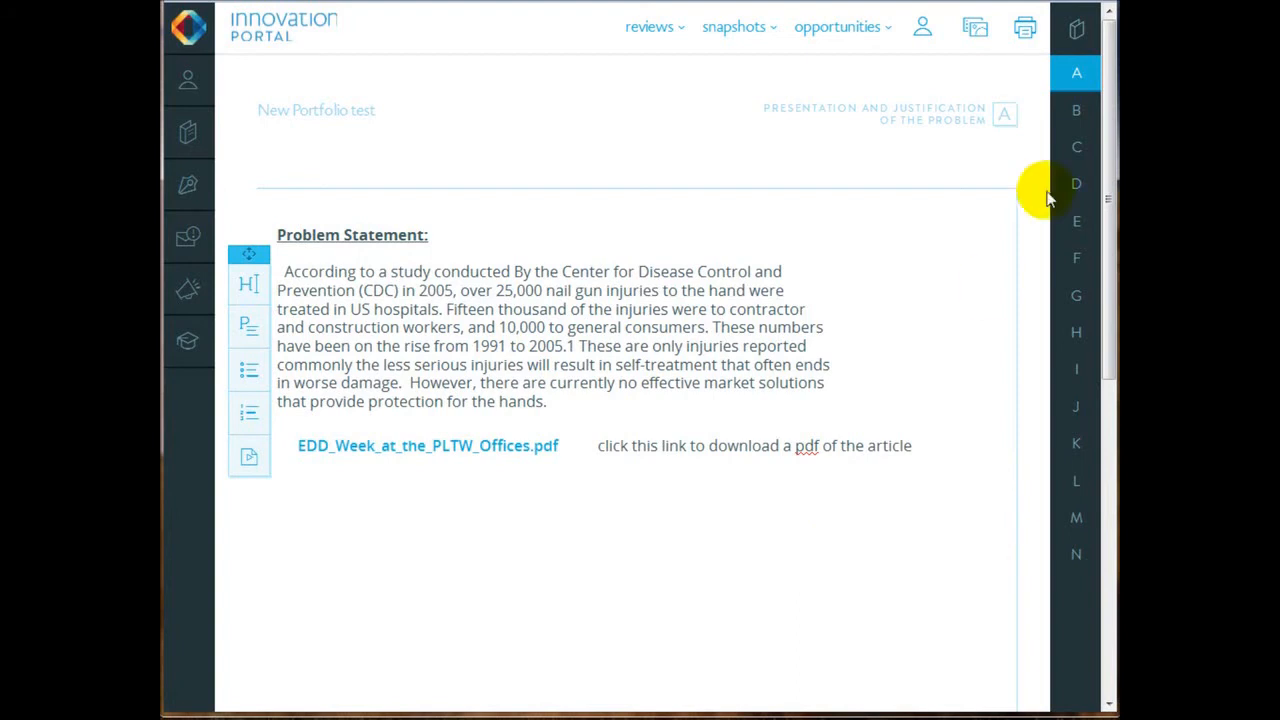
# Step: Leave editing, reopen Element A in view mode, and test the EDD_Week_at_the_PLTW_Offices.pdf link before returning to the page
pyautogui.click(1076, 112)
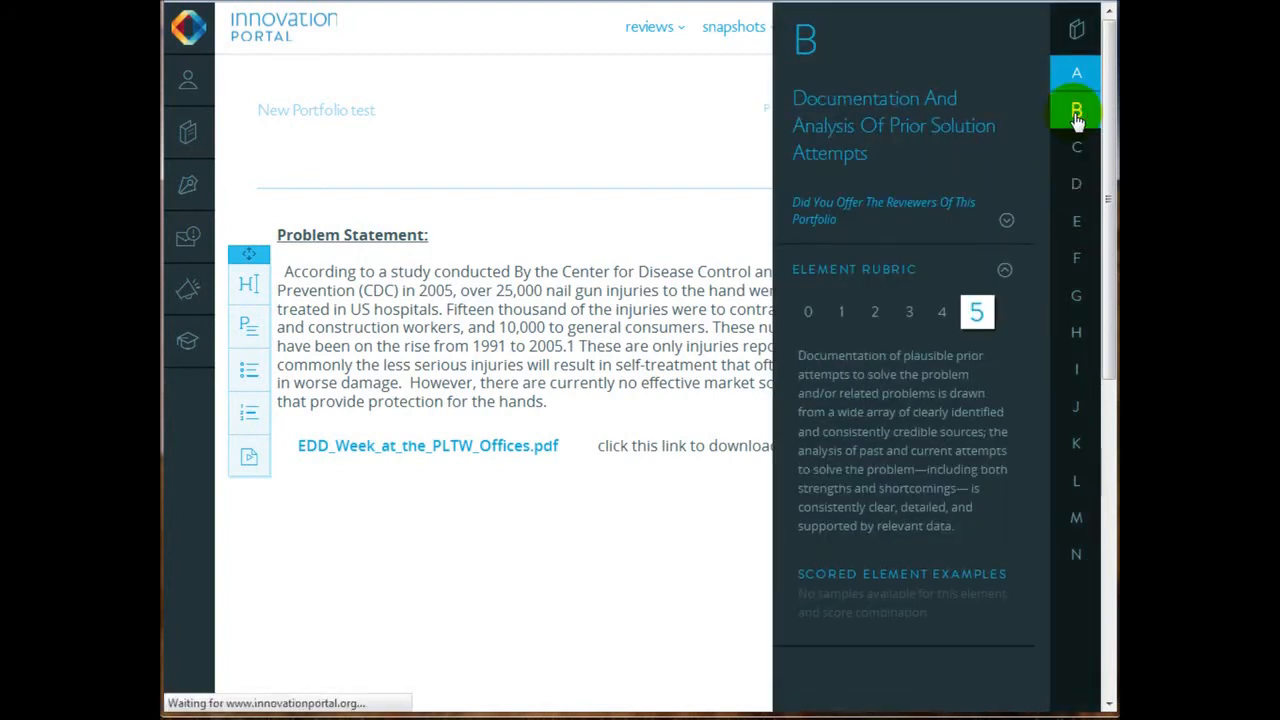
pyautogui.click(1076, 80)
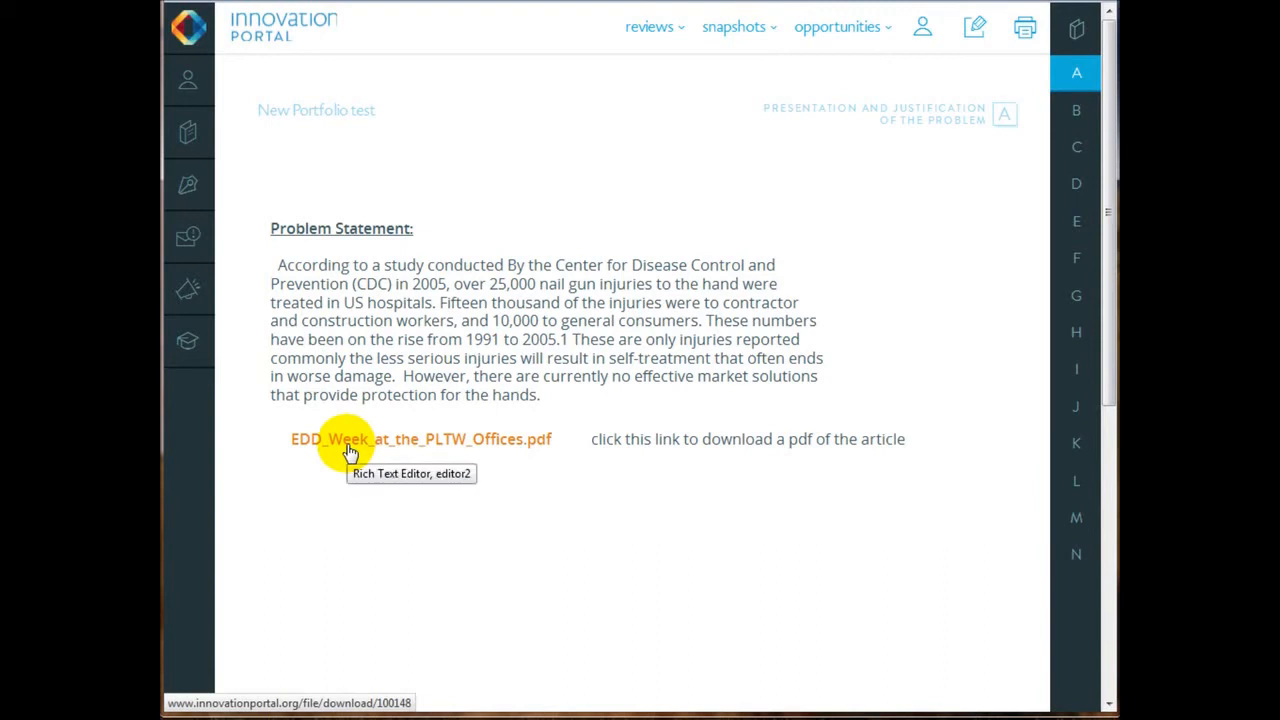
pyautogui.click(348, 450)
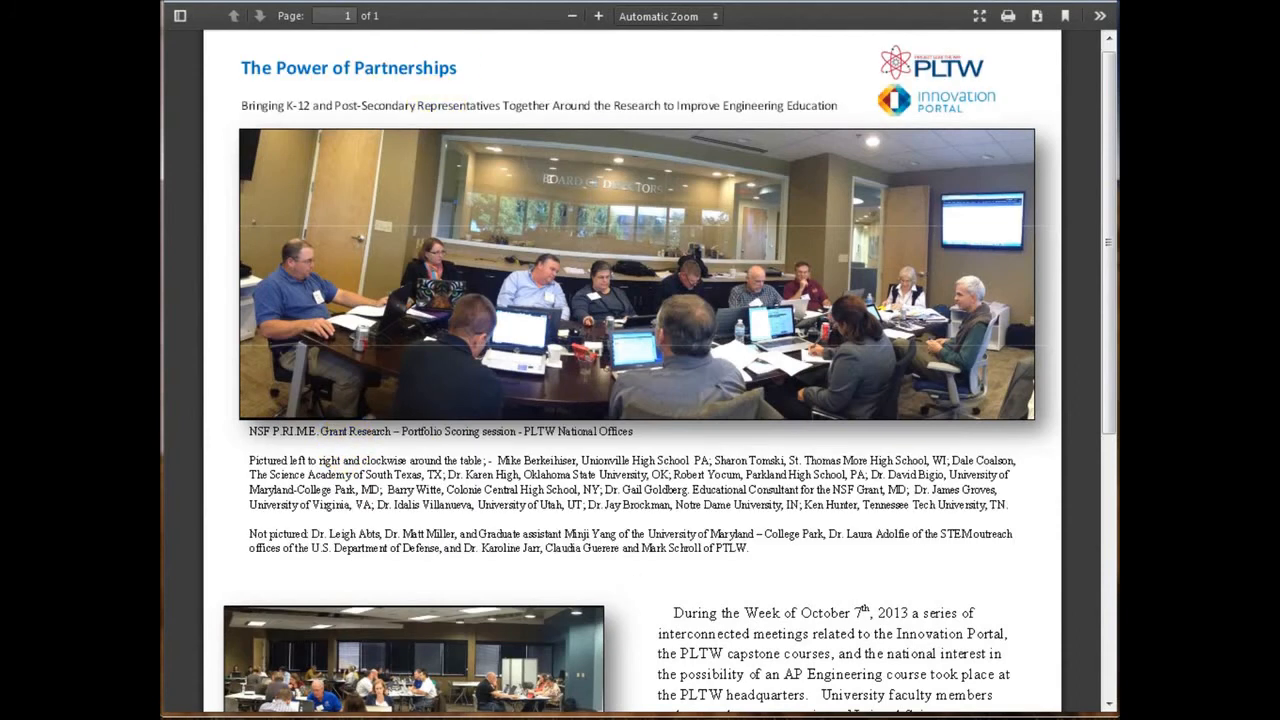
pyautogui.hotkey('alt', 'Left')
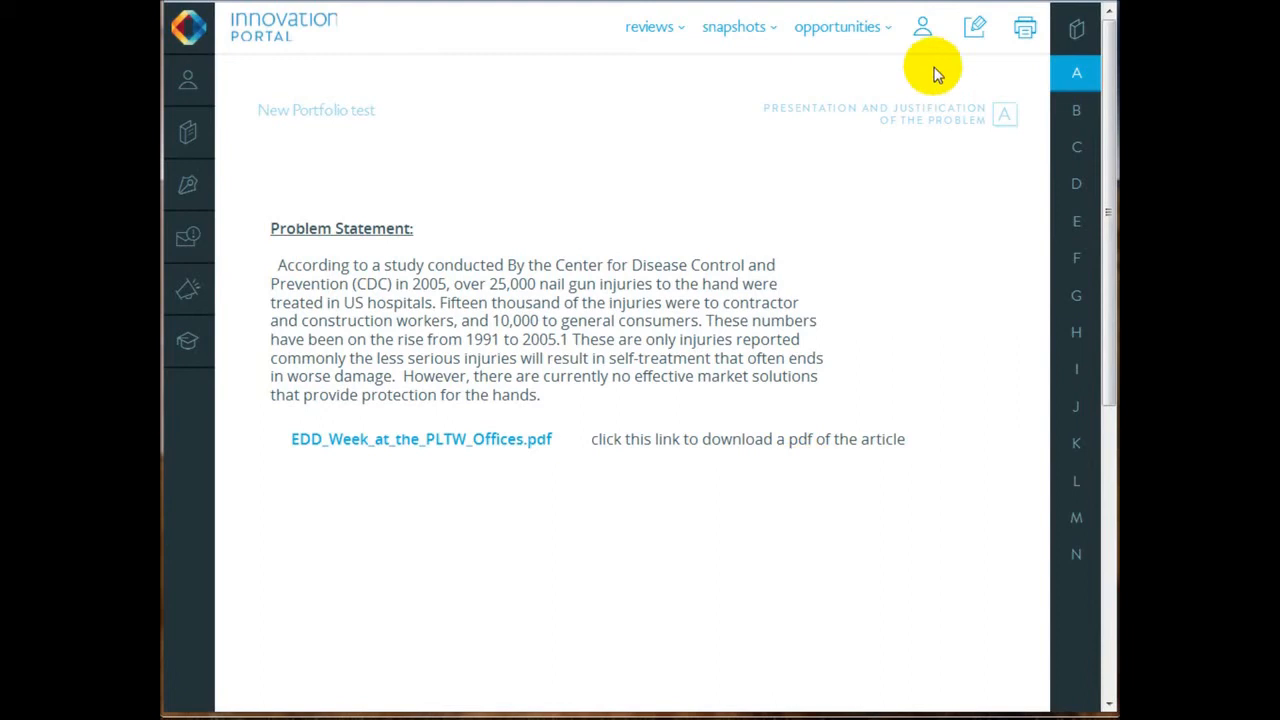
# Step: Reopen Element A for editing and insert Data_Collected_with_the_Temperature_Probe_and_Computer.xlsx from the Media Center below the PDF link
pyautogui.click(981, 33)
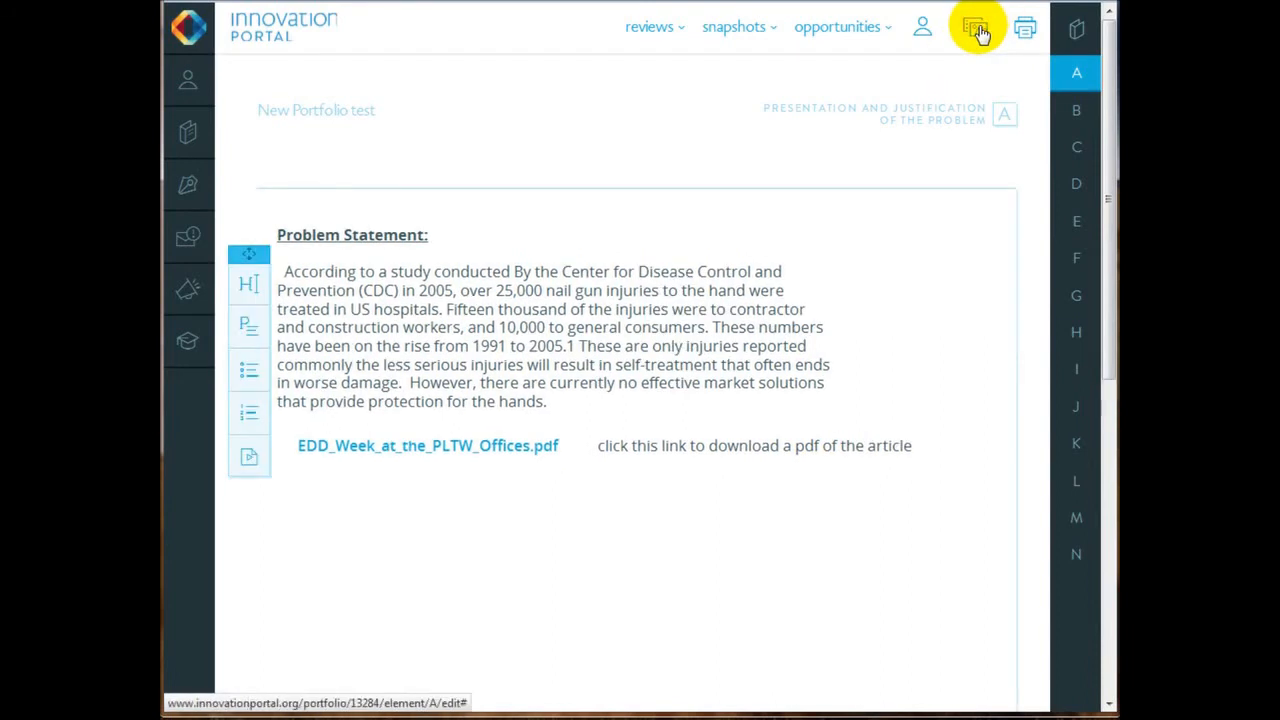
pyautogui.click(977, 30)
pyautogui.scroll(-3, 1023, 157)
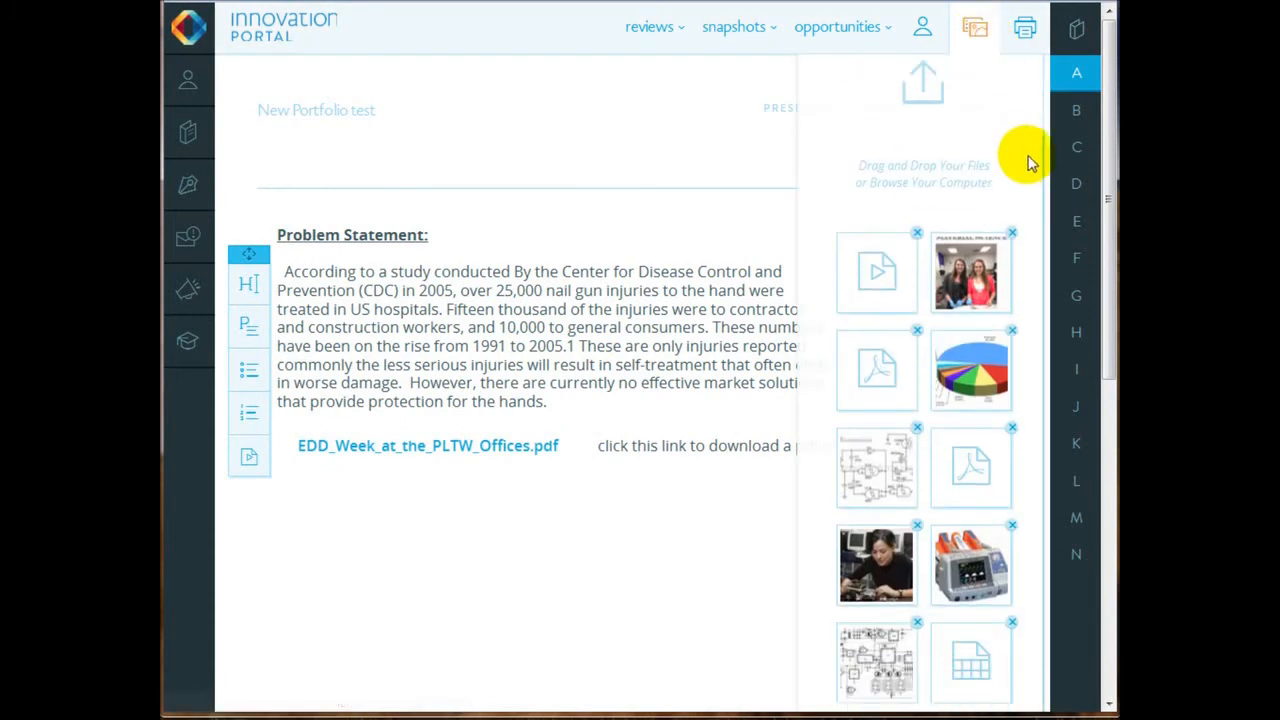
pyautogui.scroll(-3, 1057, 320)
pyautogui.click(988, 440)
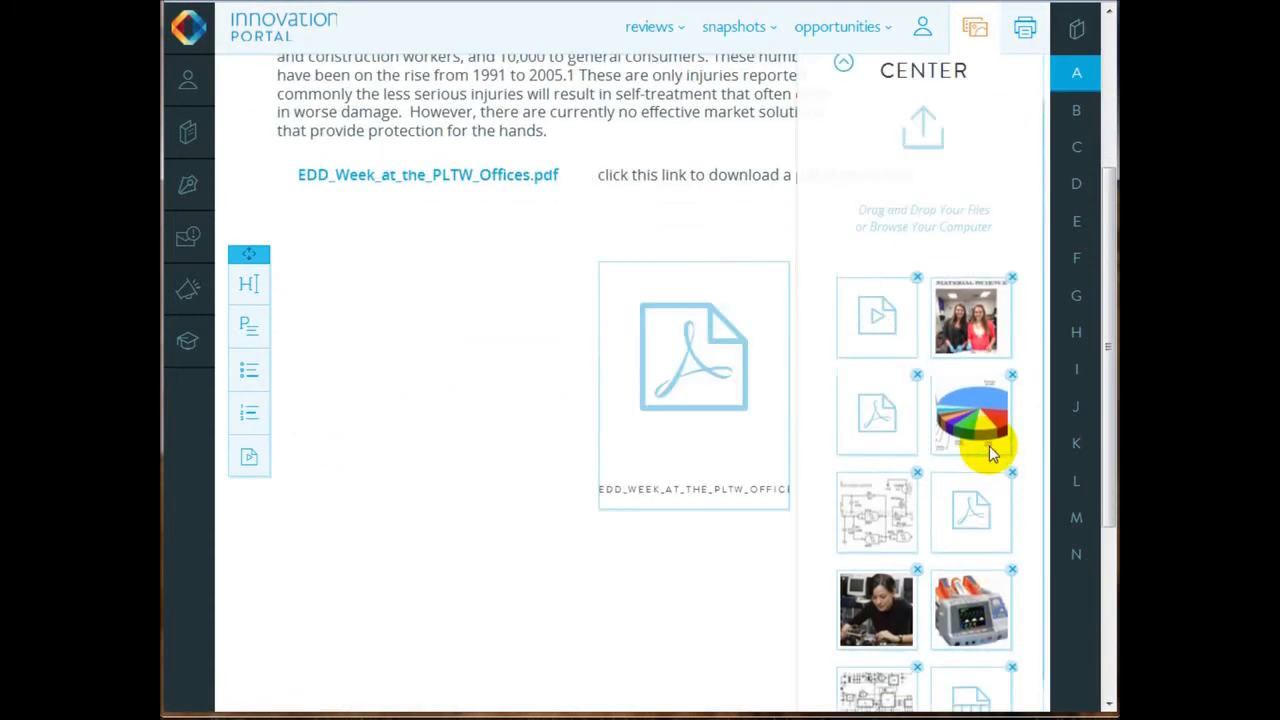
pyautogui.moveTo(971, 691); pyautogui.dragTo(365, 228)
# Step: Align both file links with the left edge of the problem statement and move the download caption next to the PDF link
pyautogui.click(503, 234)
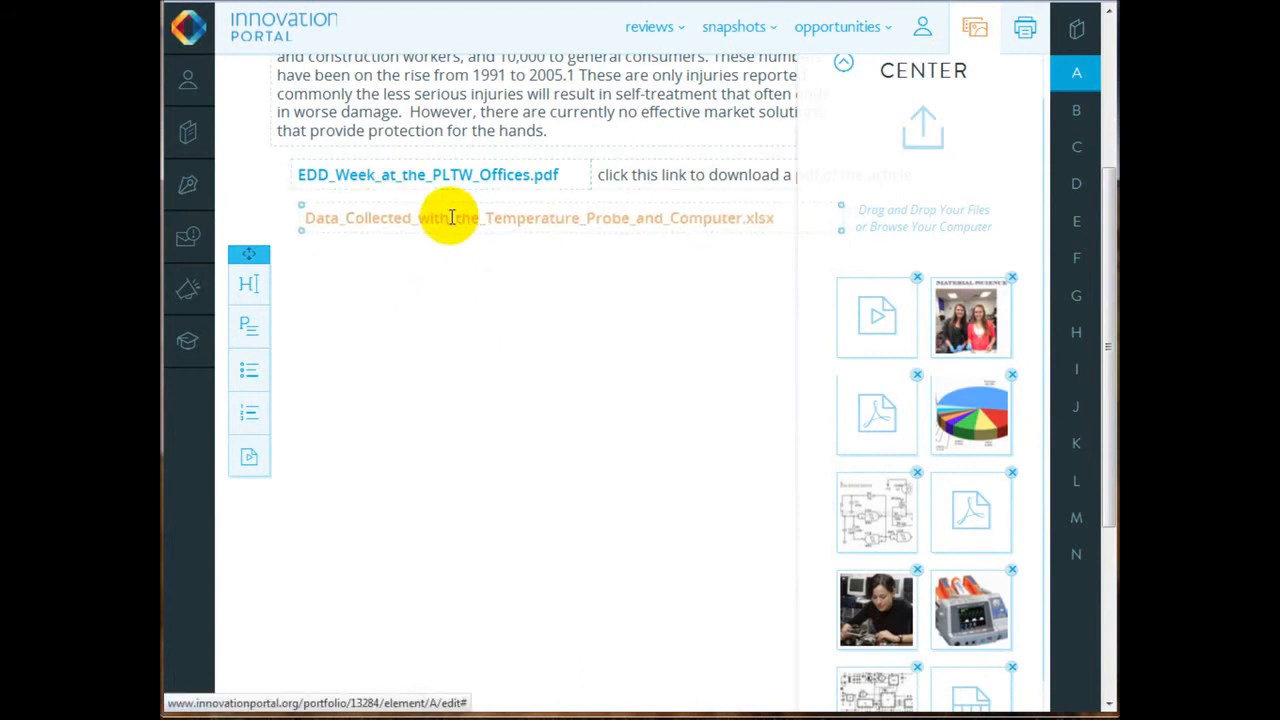
pyautogui.moveTo(432, 180); pyautogui.dragTo(390, 193)
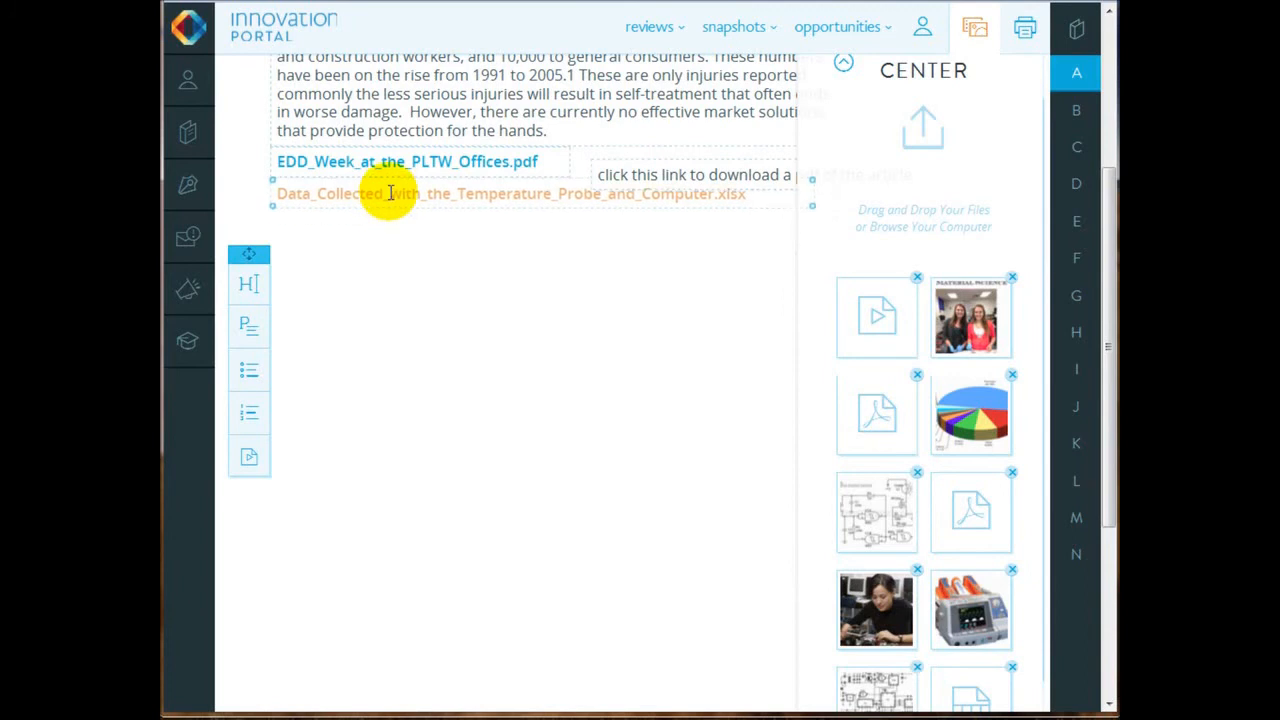
pyautogui.moveTo(634, 171); pyautogui.dragTo(618, 160)
# Step: Insert the Biomedical Engineering and Material Science image from the Media Center, place it below the links toward the page's right edge, and enlarge it
pyautogui.moveTo(930, 305); pyautogui.dragTo(562, 318)
pyautogui.click(984, 32)
pyautogui.moveTo(566, 458); pyautogui.dragTo(808, 348)
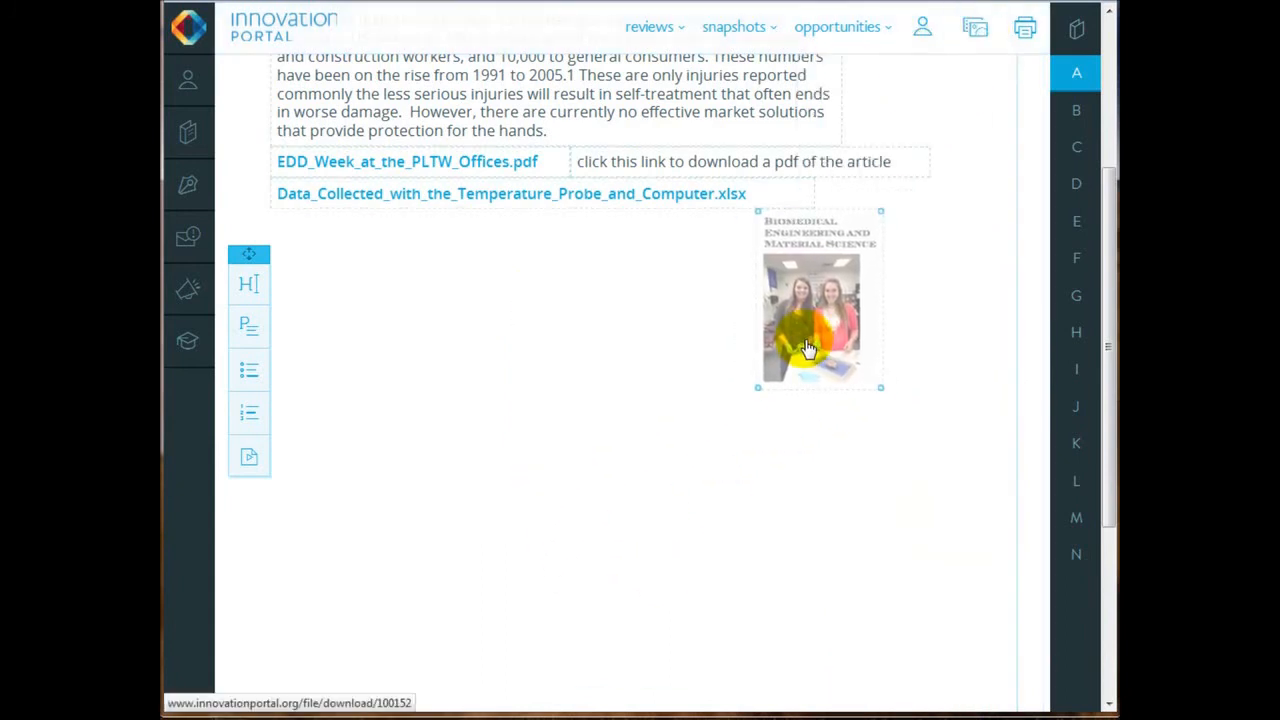
pyautogui.moveTo(880, 386); pyautogui.dragTo(1005, 530)
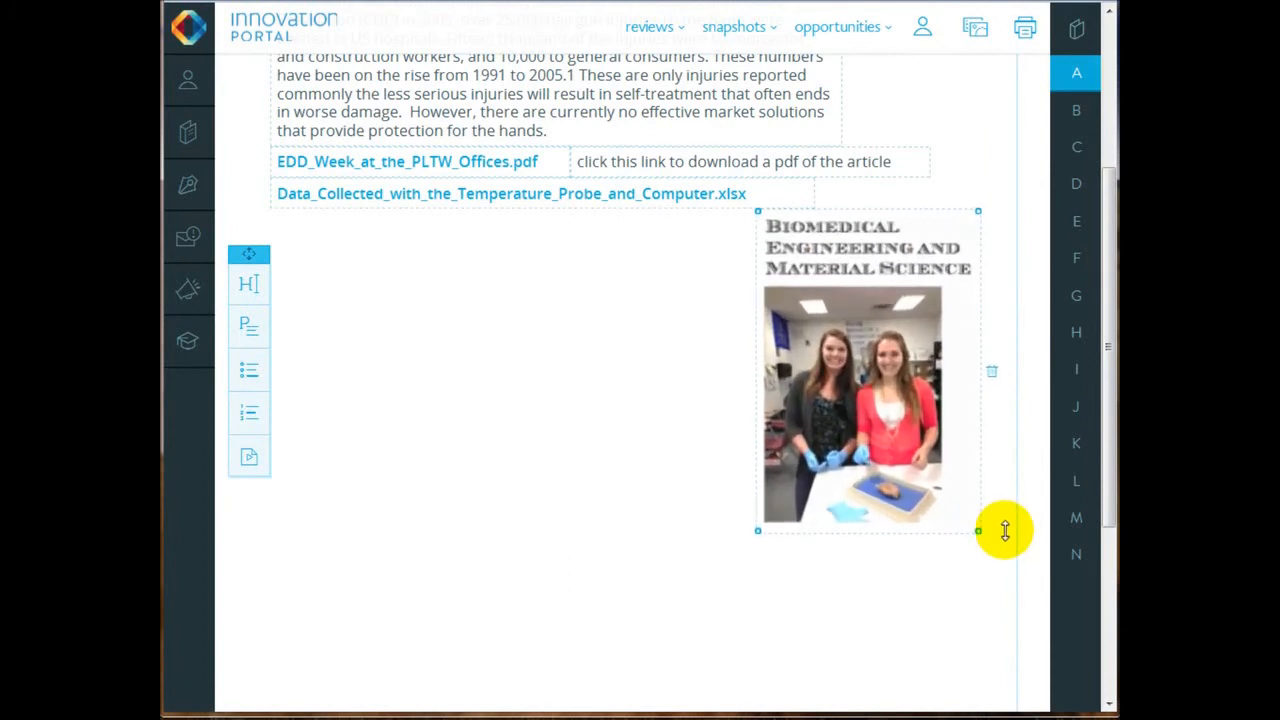
pyautogui.scroll(-1, 580, 608)
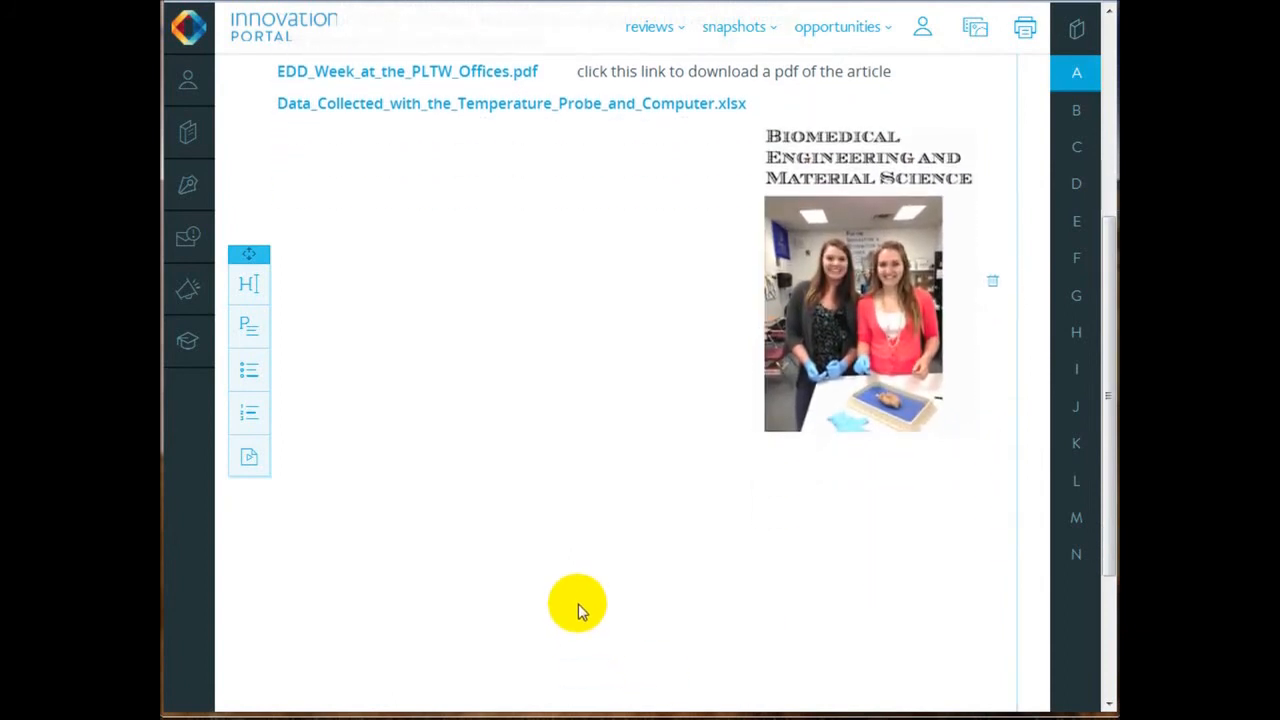
pyautogui.scroll(3, 580, 608)
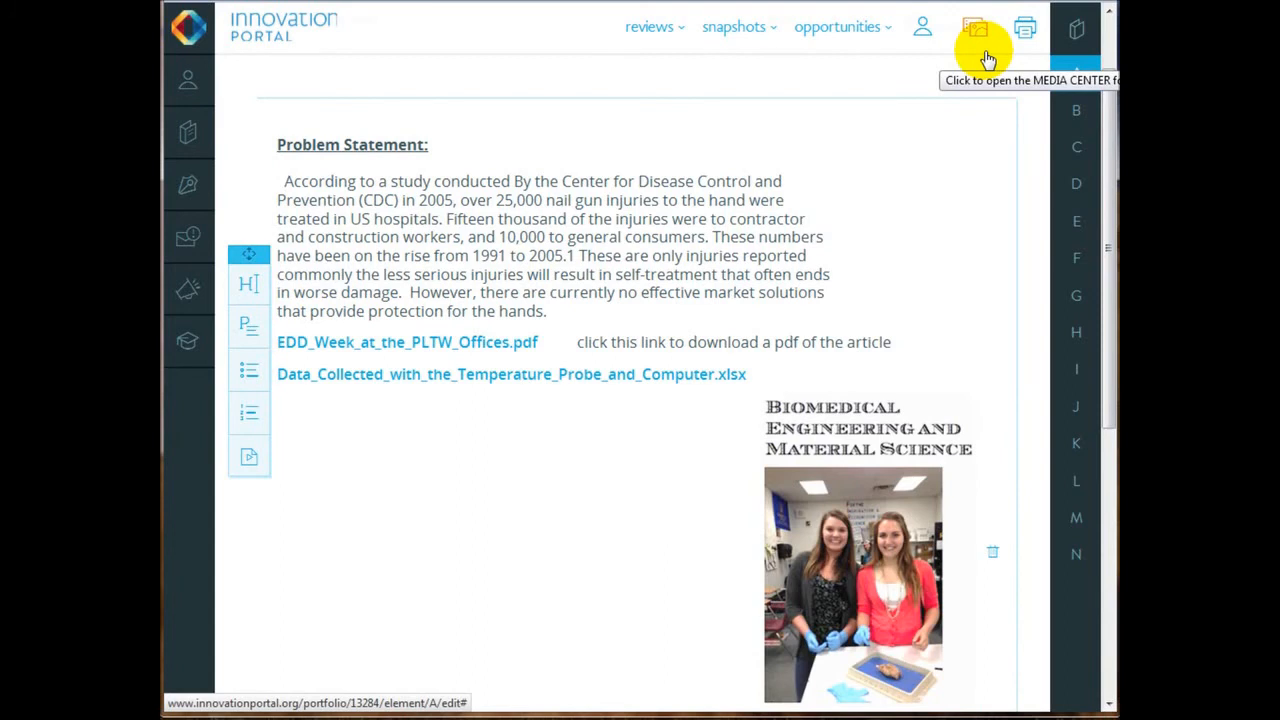
# Step: Switch to Element B, review rubric levels 3 and 2, and open the scored sample Element-B-2-Scored-Example.pdf
pyautogui.click(1064, 113)
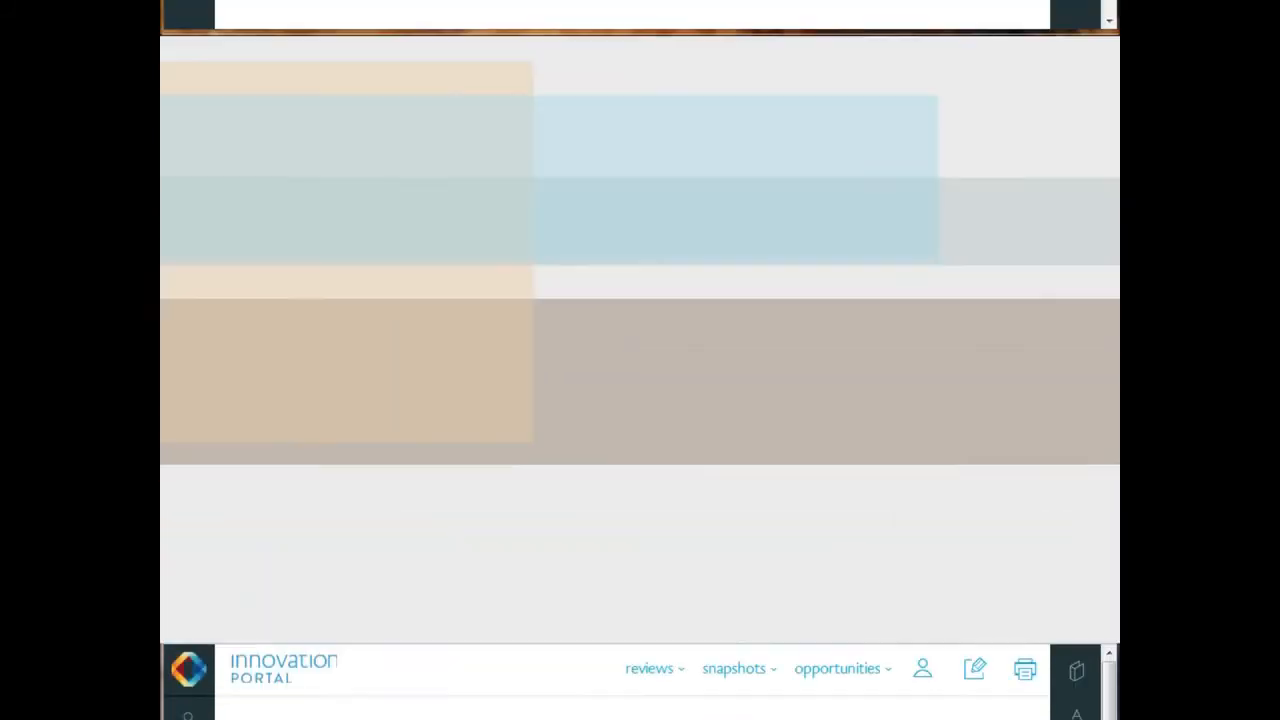
pyautogui.click(1076, 113)
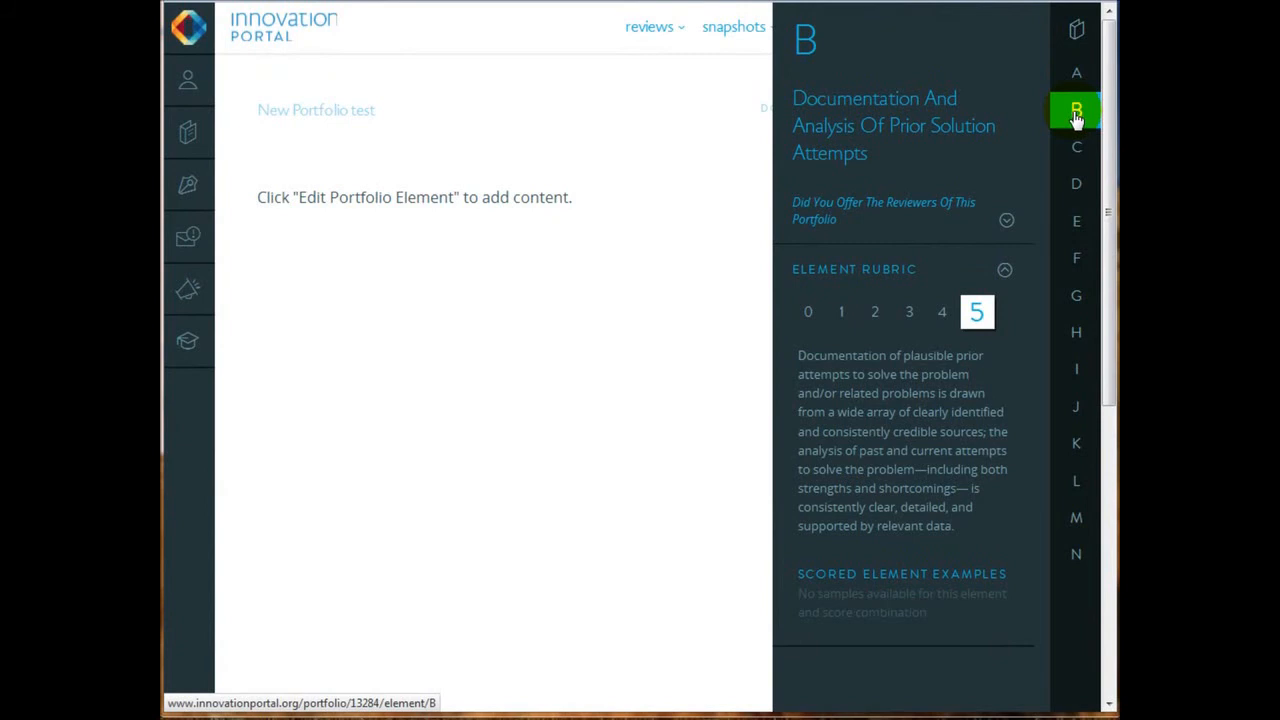
pyautogui.click(909, 314)
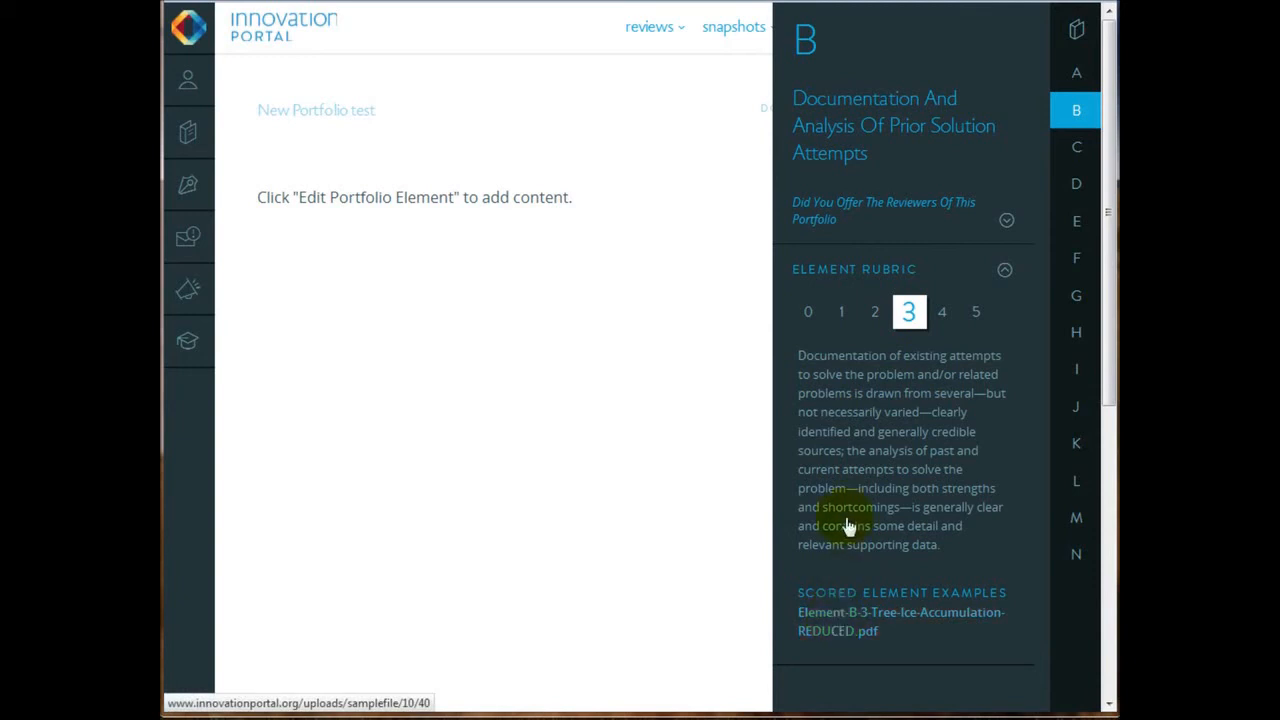
pyautogui.click(876, 313)
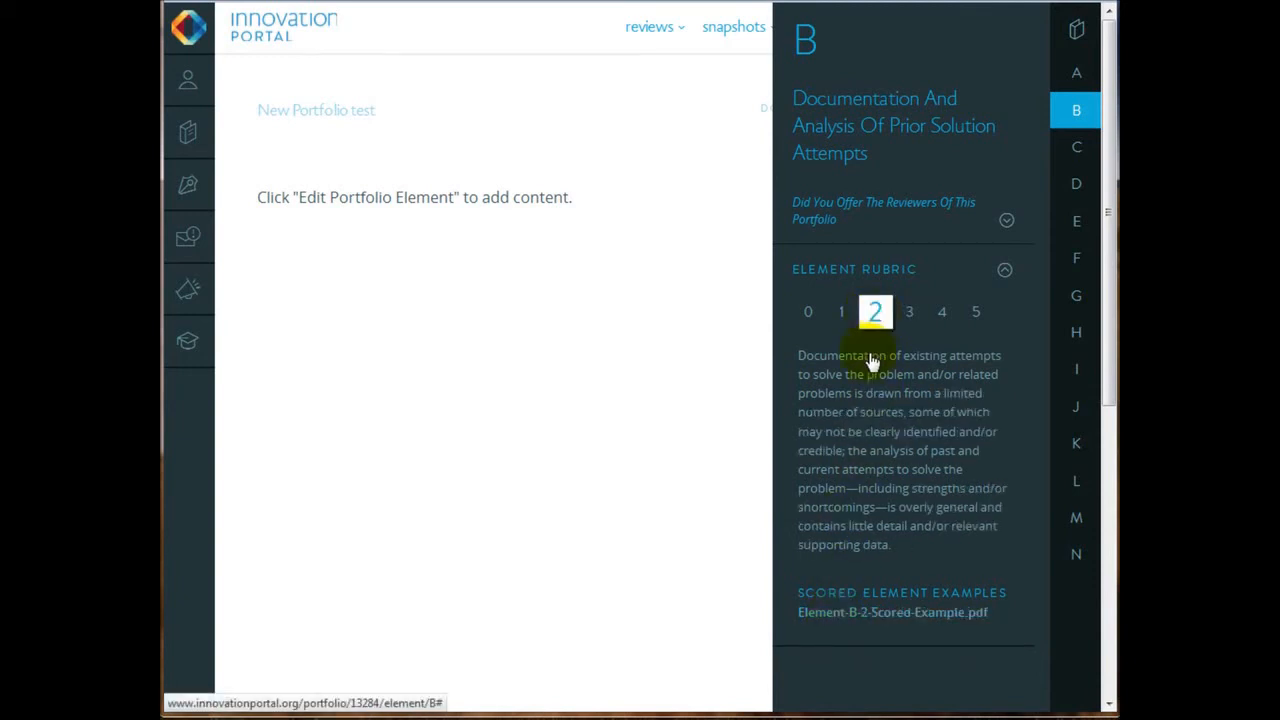
pyautogui.click(848, 618)
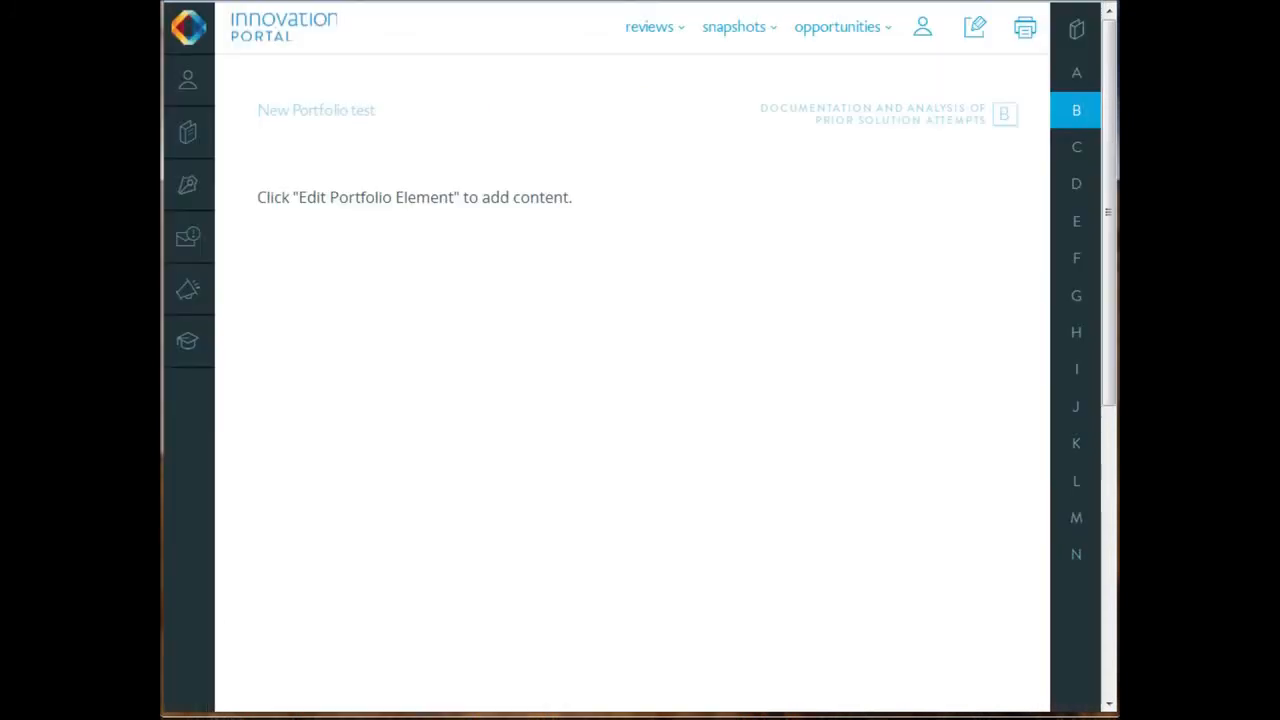
pyautogui.moveTo(1076, 222)
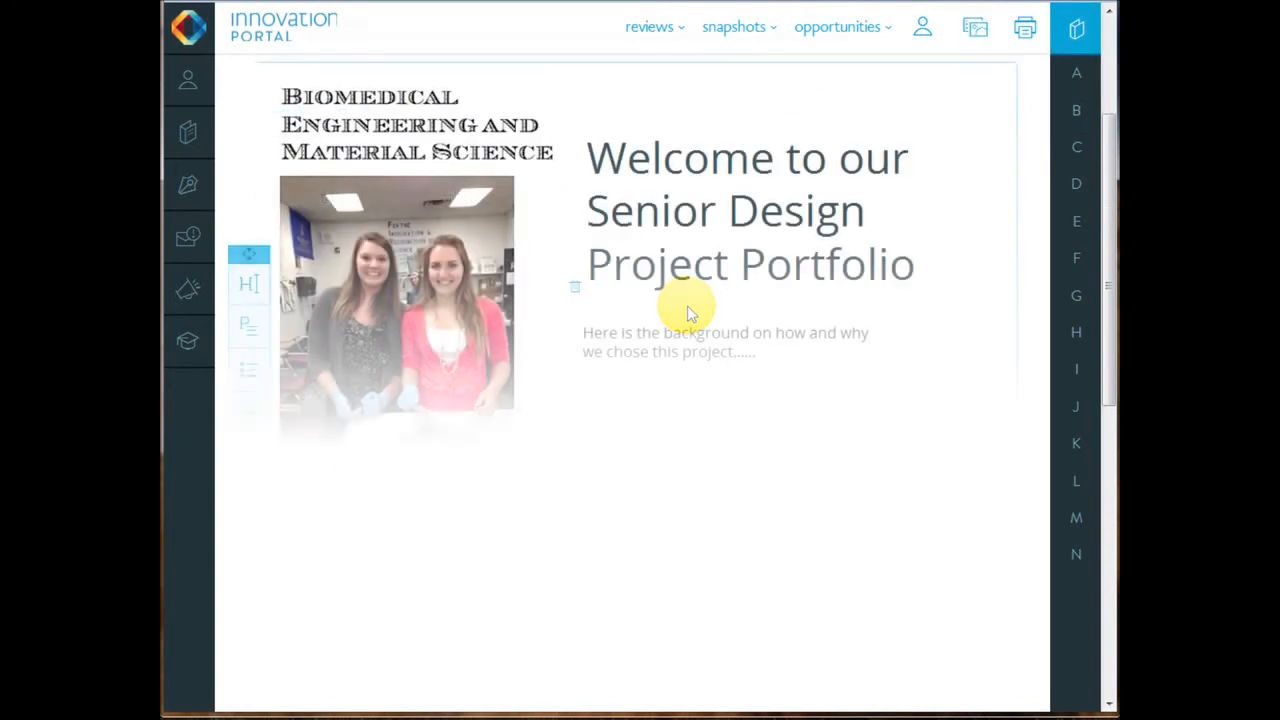
pyautogui.click(1076, 406)
pyautogui.click(745, 95)
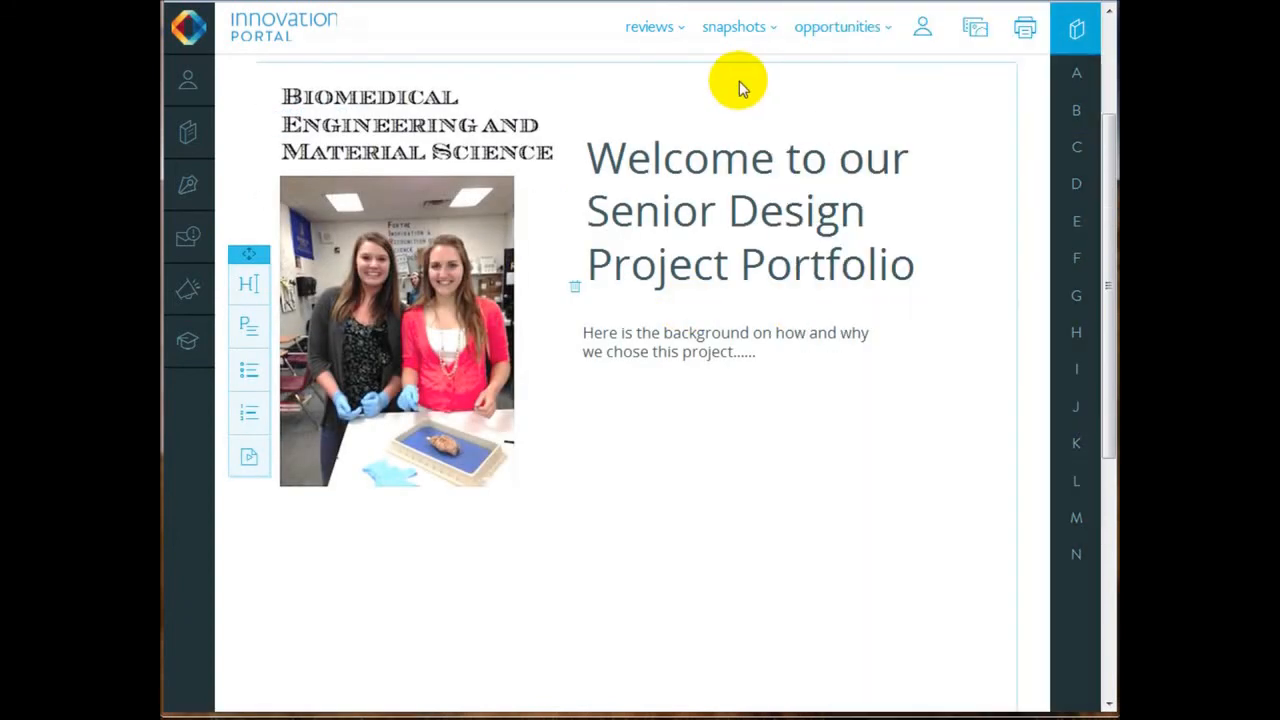